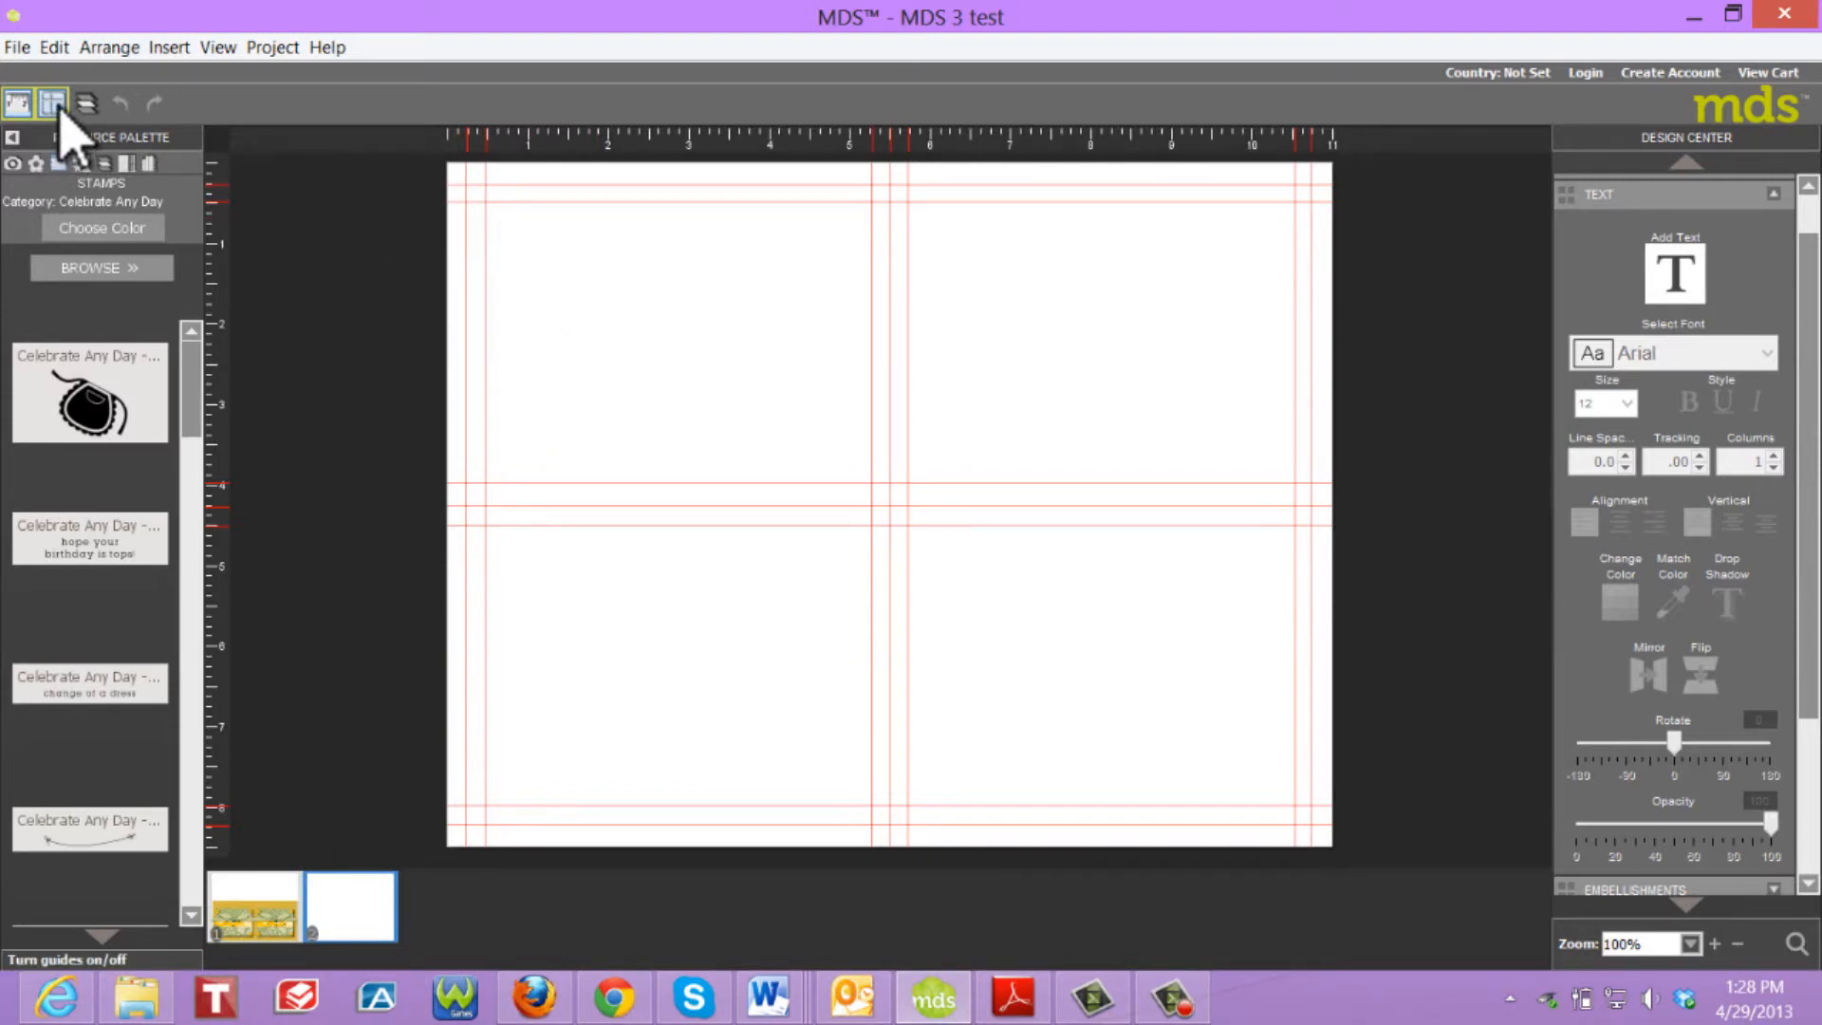
Hide the page guides and show them again.
{"action": "left_click", "coordinate": [52, 103]}
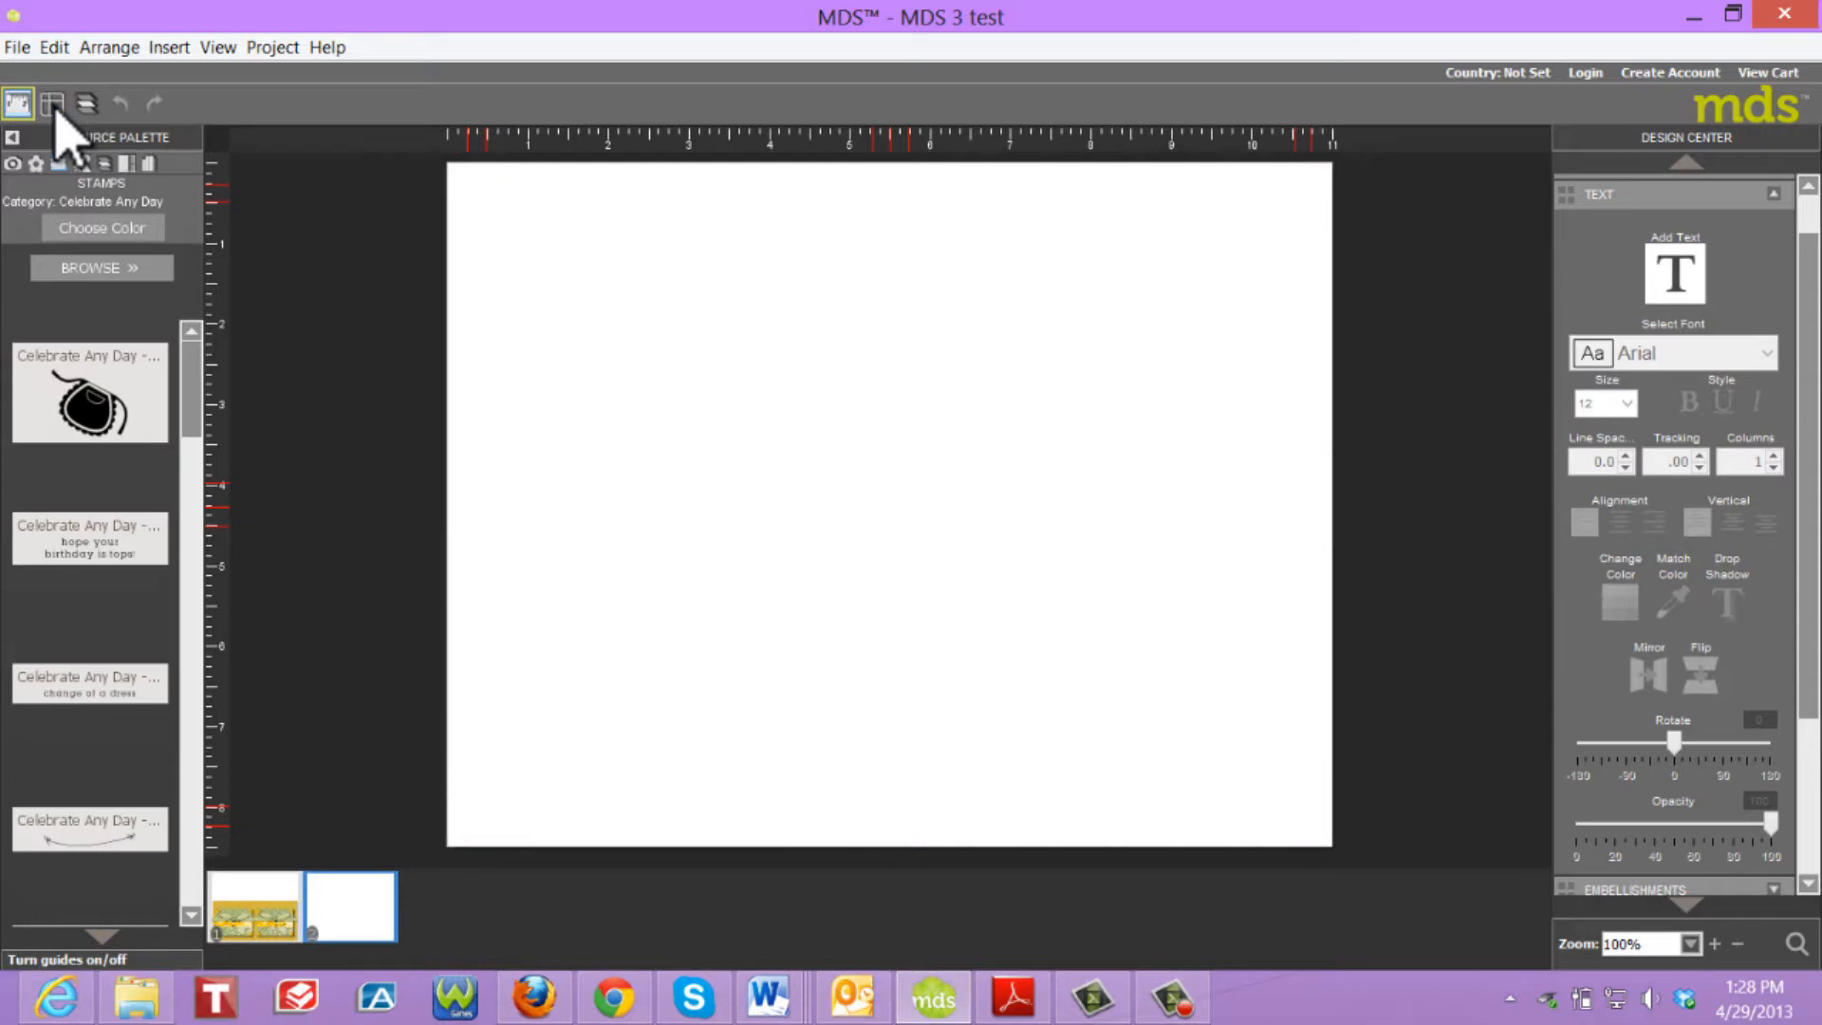
{"action": "left_click", "coordinate": [52, 103]}
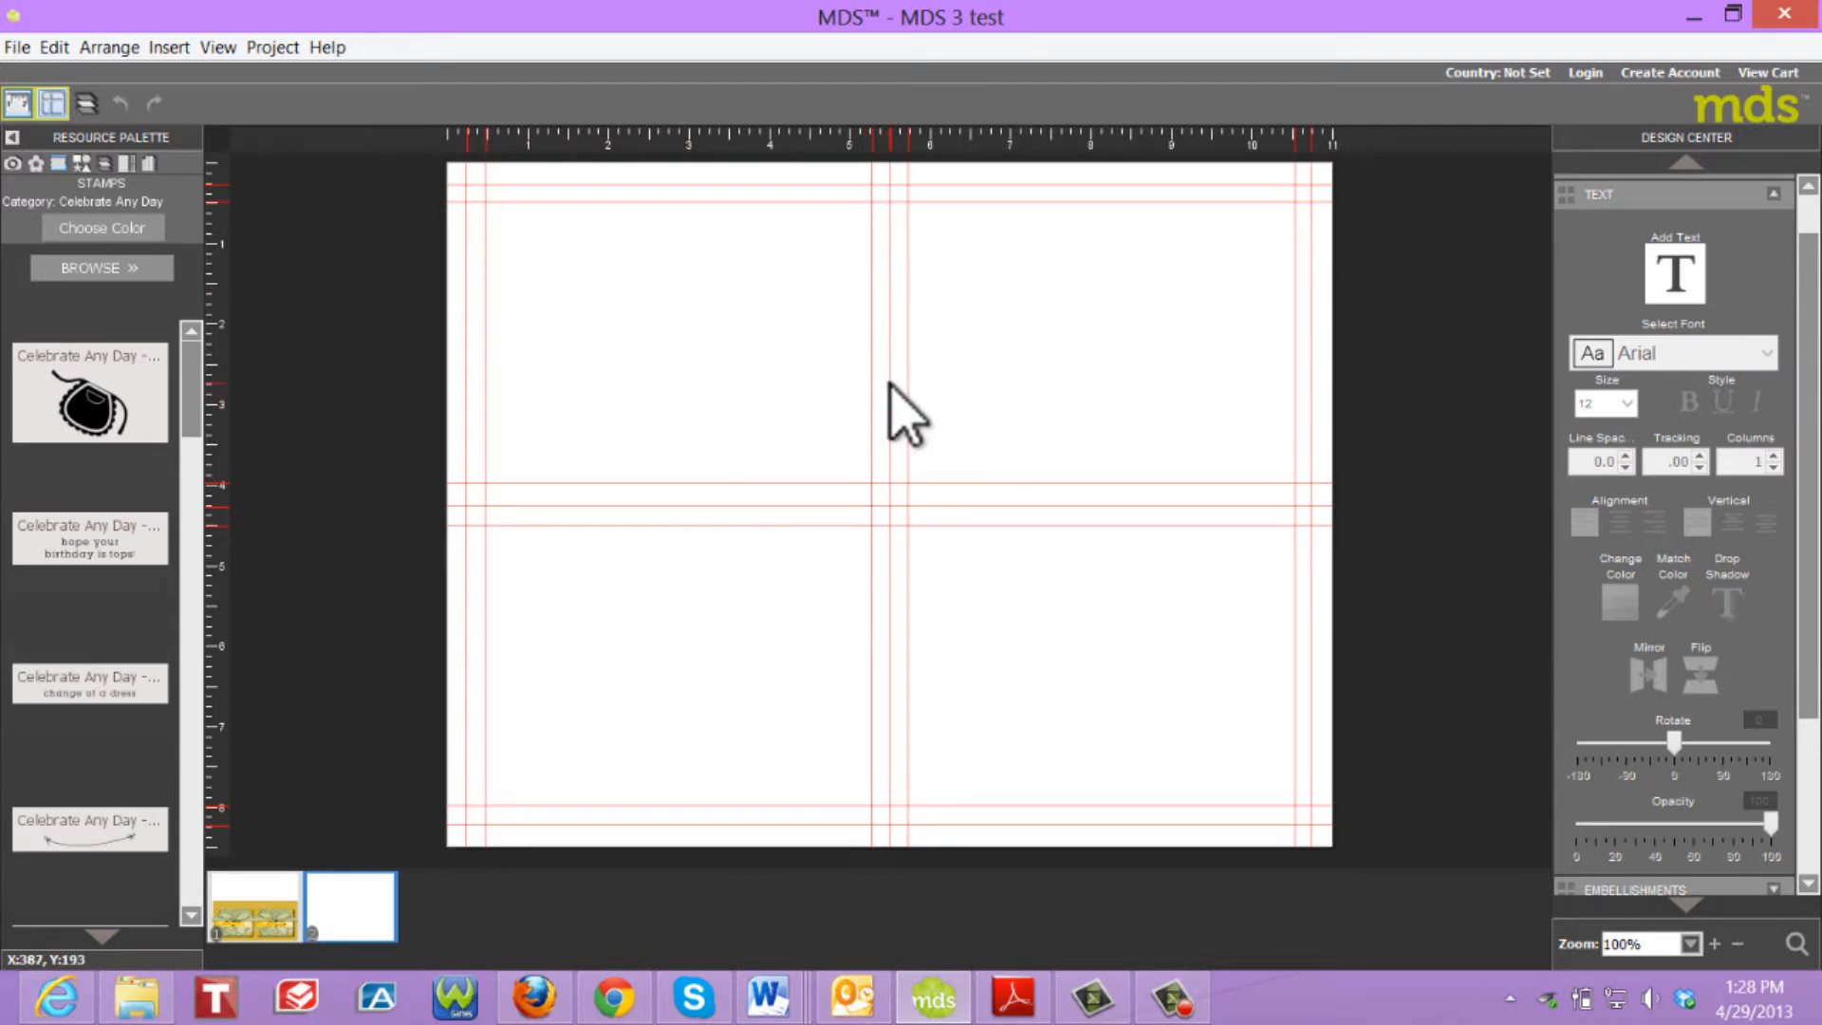
Add the Summer Starfruit card stock background to the blank page as a page layer.
{"action": "left_click", "coordinate": [1774, 195]}
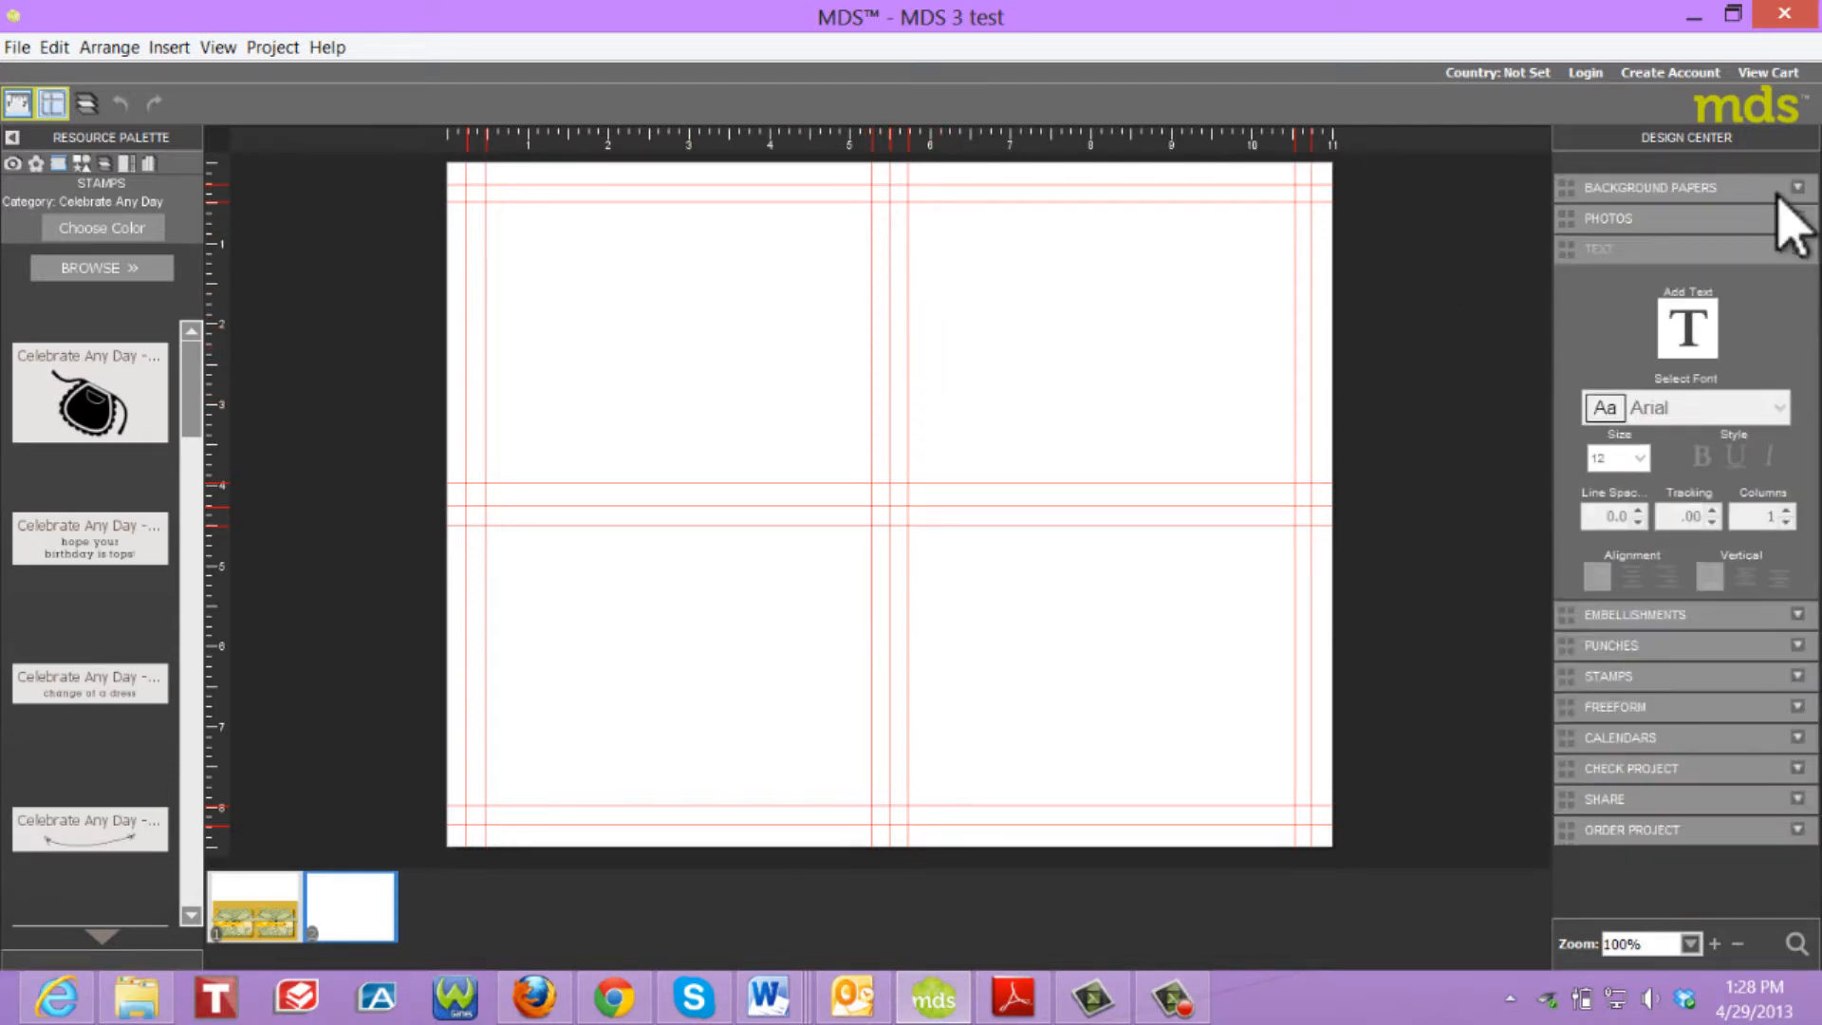
{"action": "left_click", "coordinate": [1714, 188]}
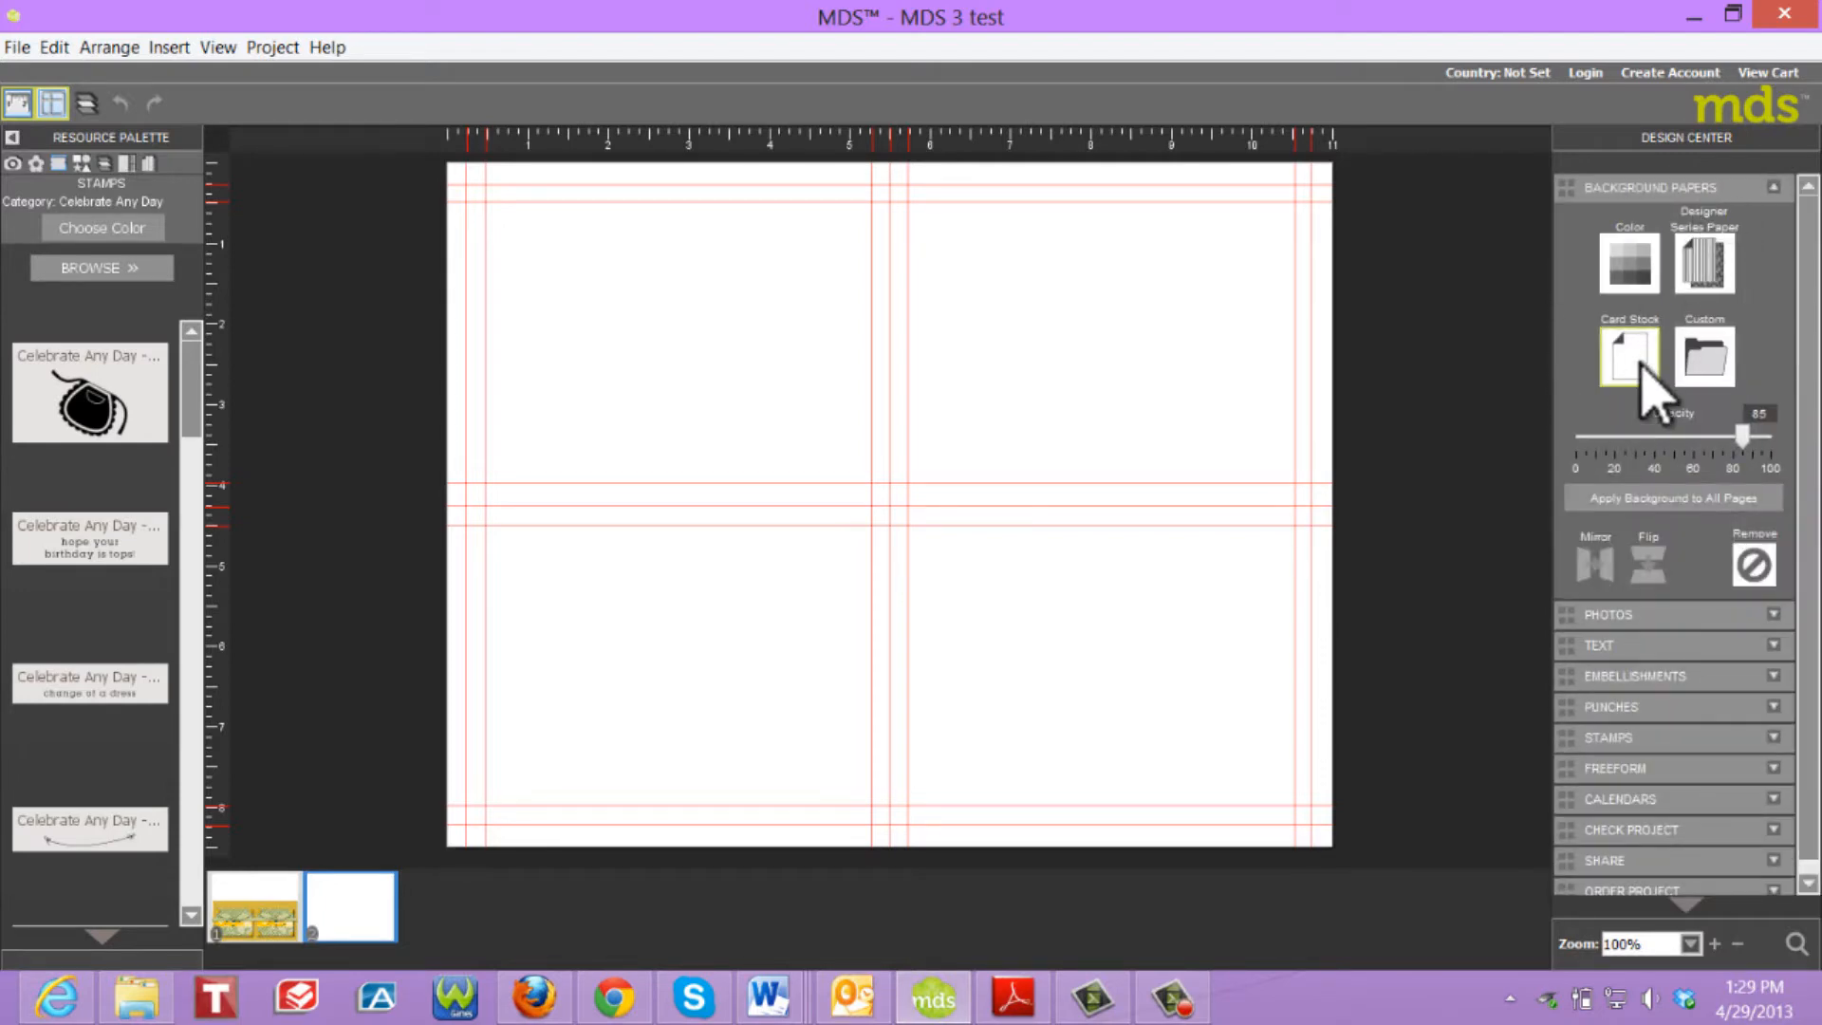
{"action": "left_click", "coordinate": [1651, 394]}
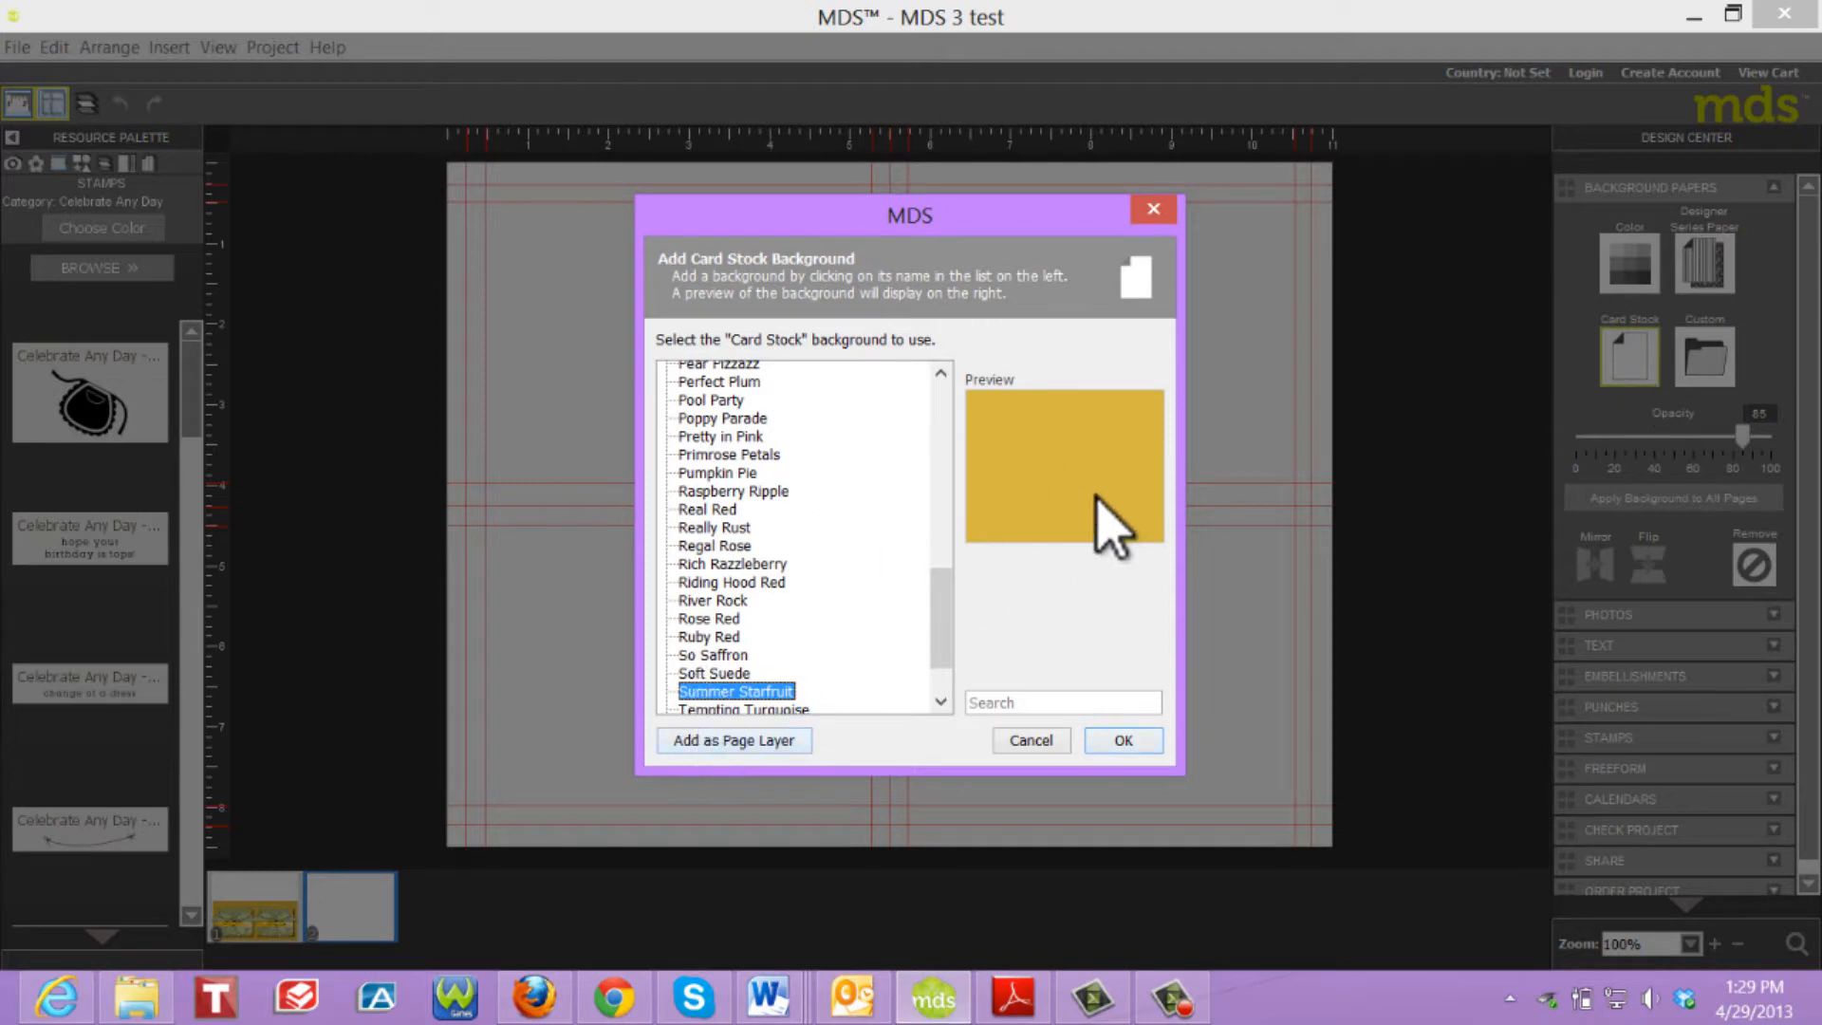
{"action": "left_click", "coordinate": [743, 742]}
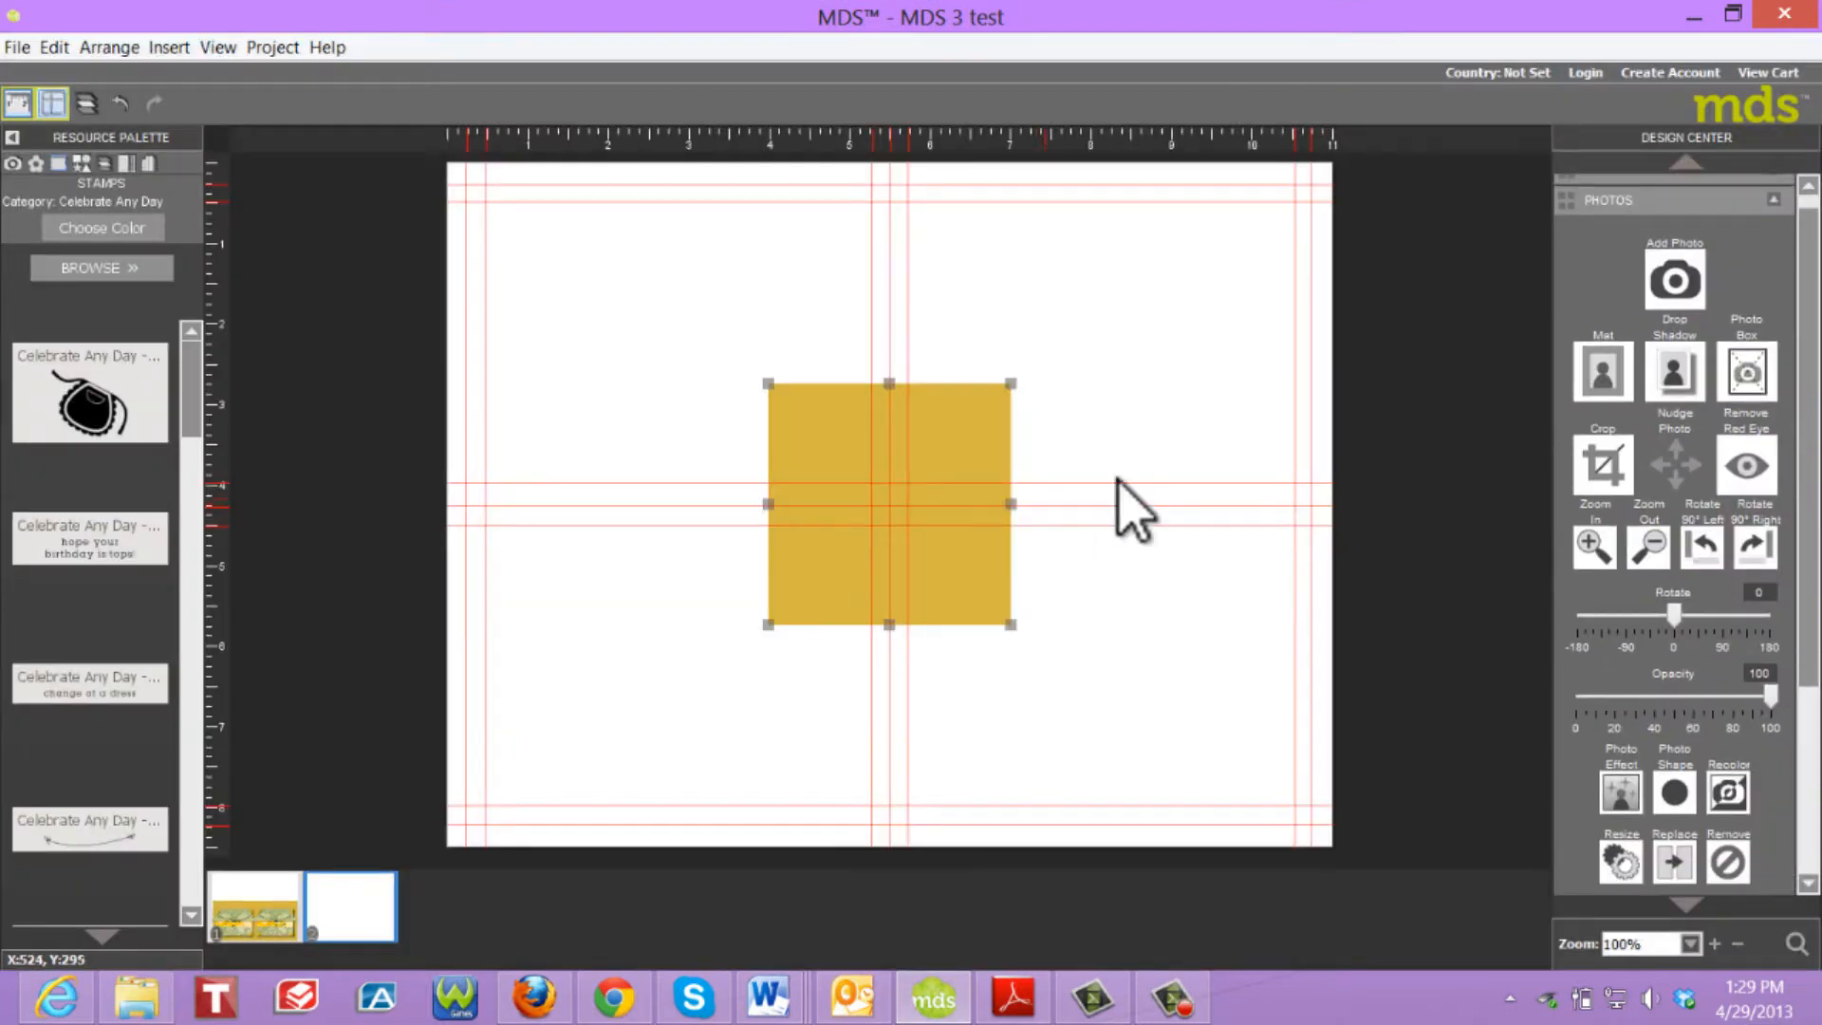
Try to crop the card stock layer to the sheet's full 12.02 width with a height of 5.50.
{"action": "left_click", "coordinate": [1611, 455]}
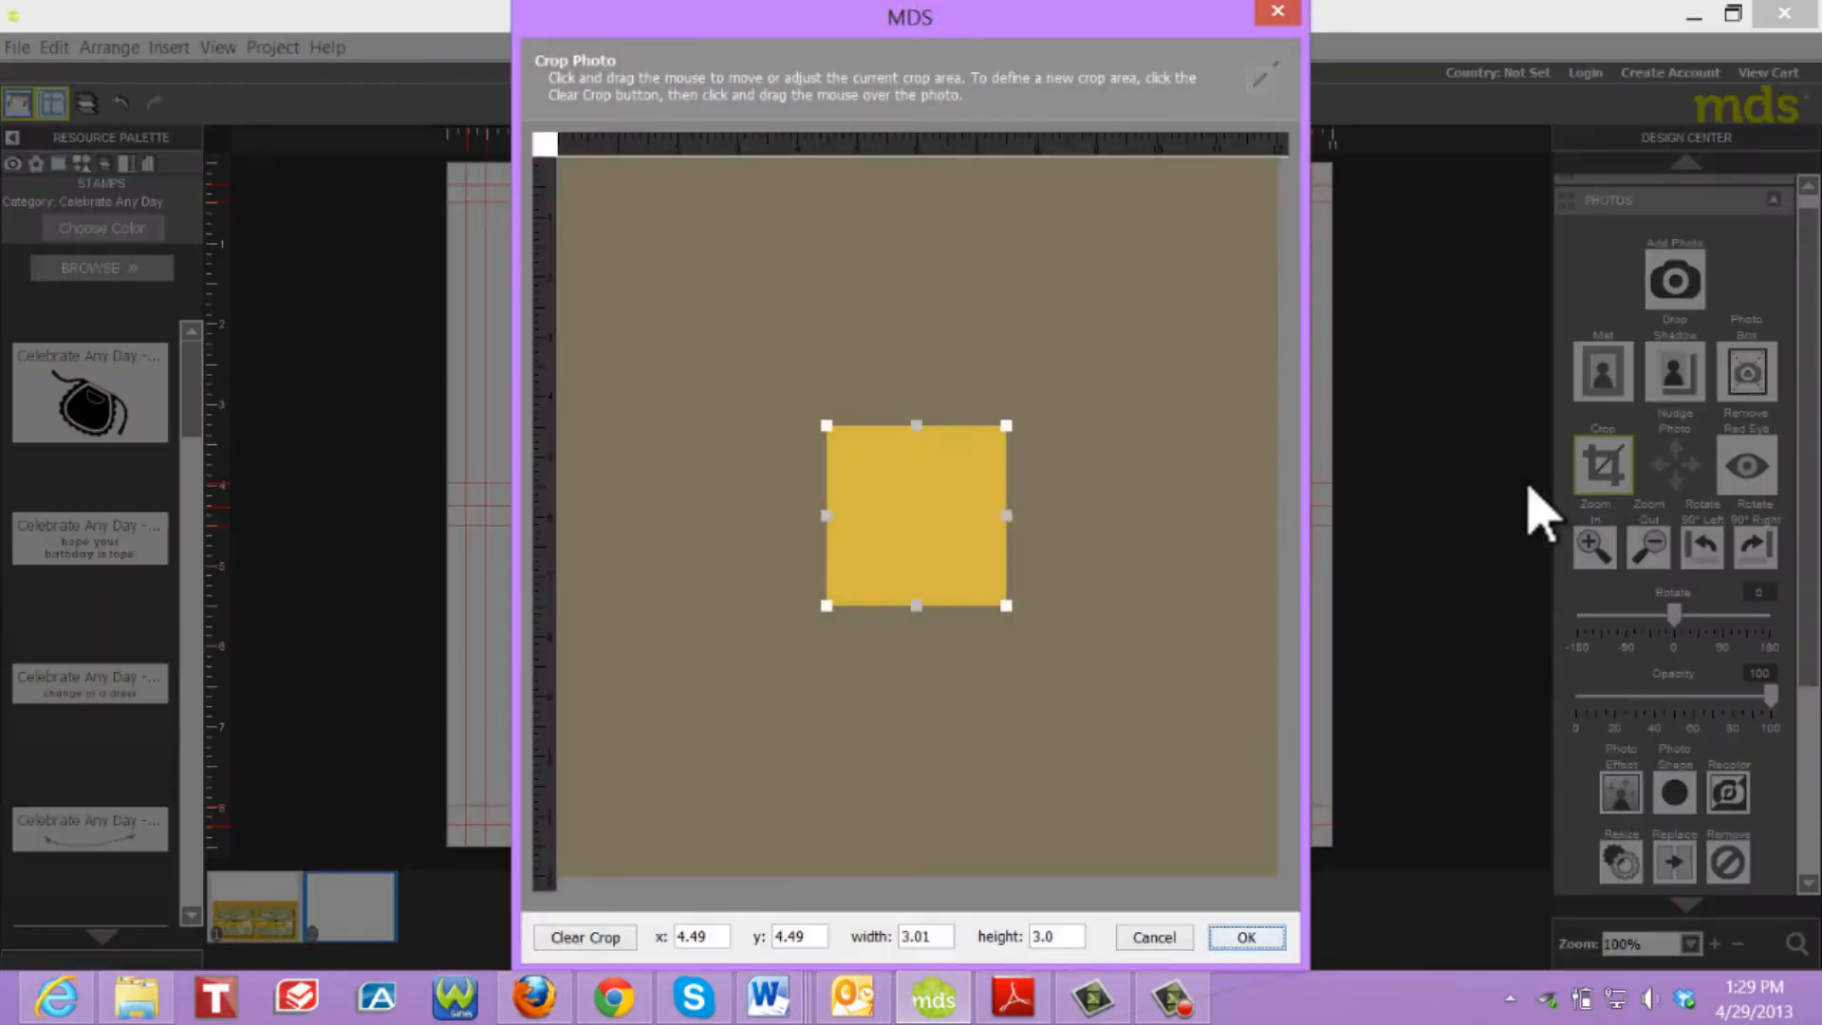
{"action": "left_click_drag", "start_coordinate": [1006, 515], "coordinate": [1322, 537]}
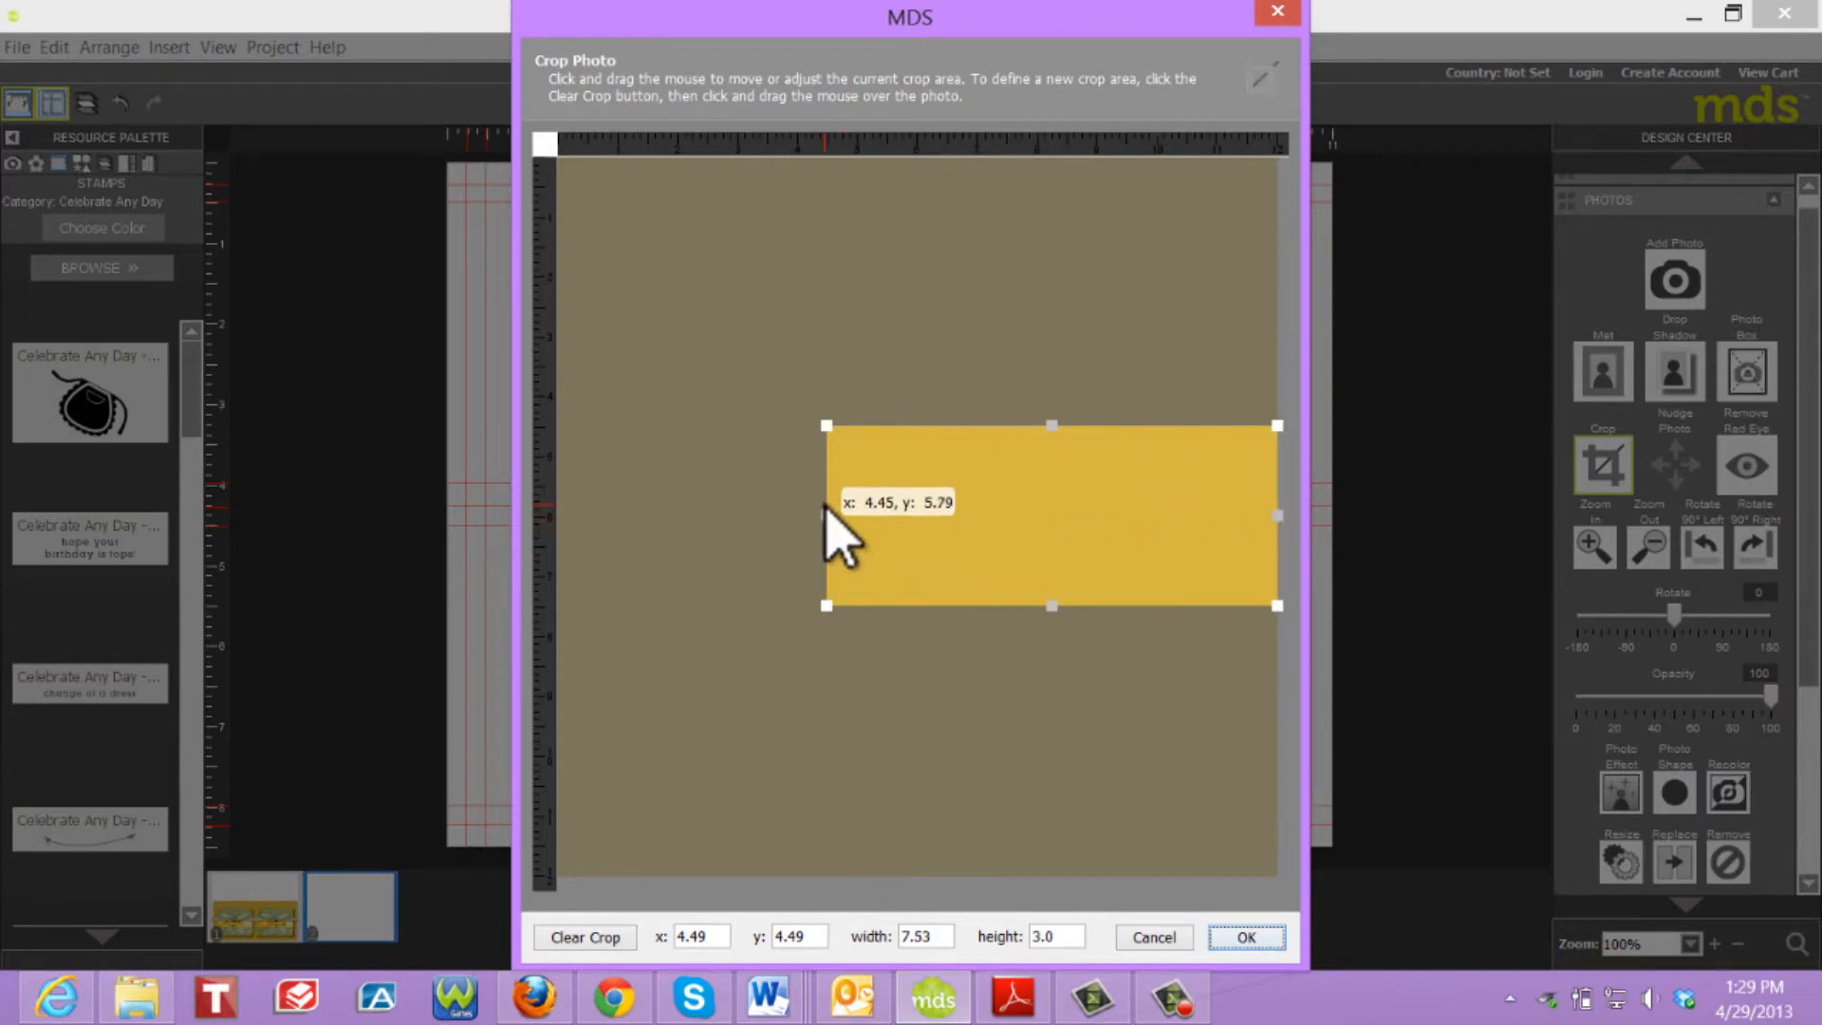
{"action": "left_click_drag", "start_coordinate": [825, 517], "coordinate": [550, 568]}
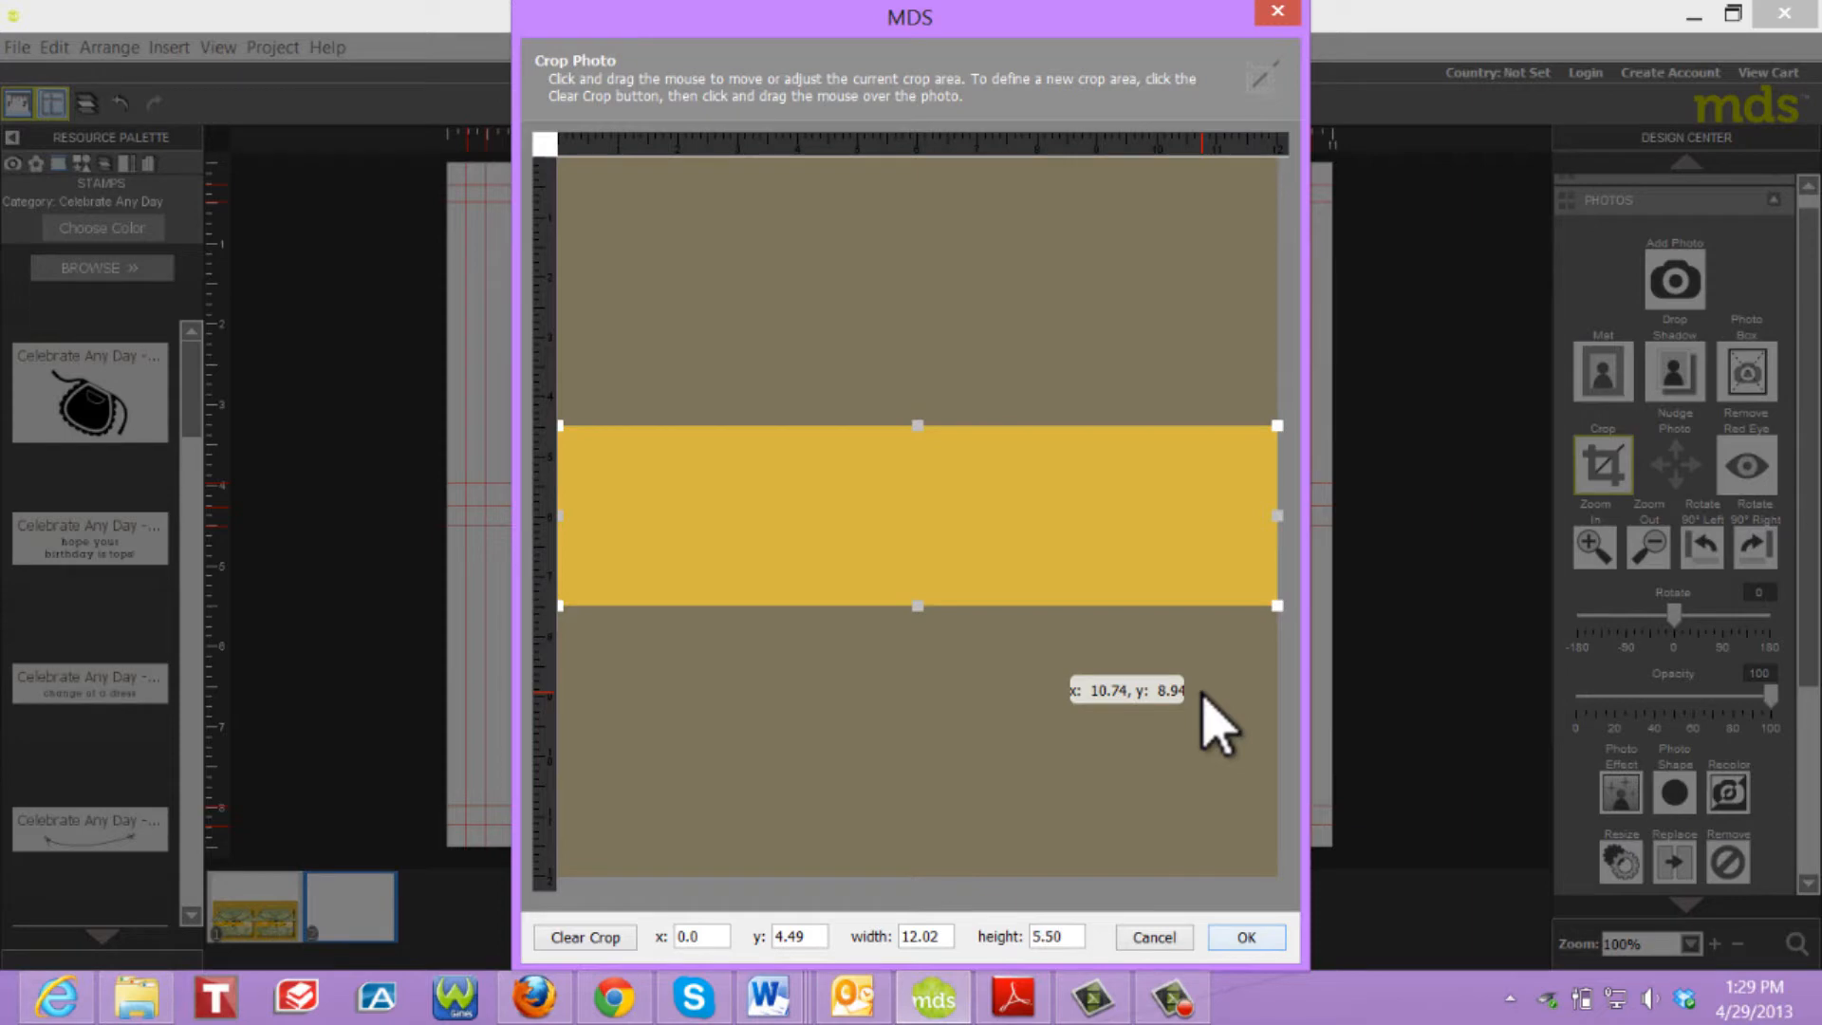
{"action": "left_click", "coordinate": [1246, 937]}
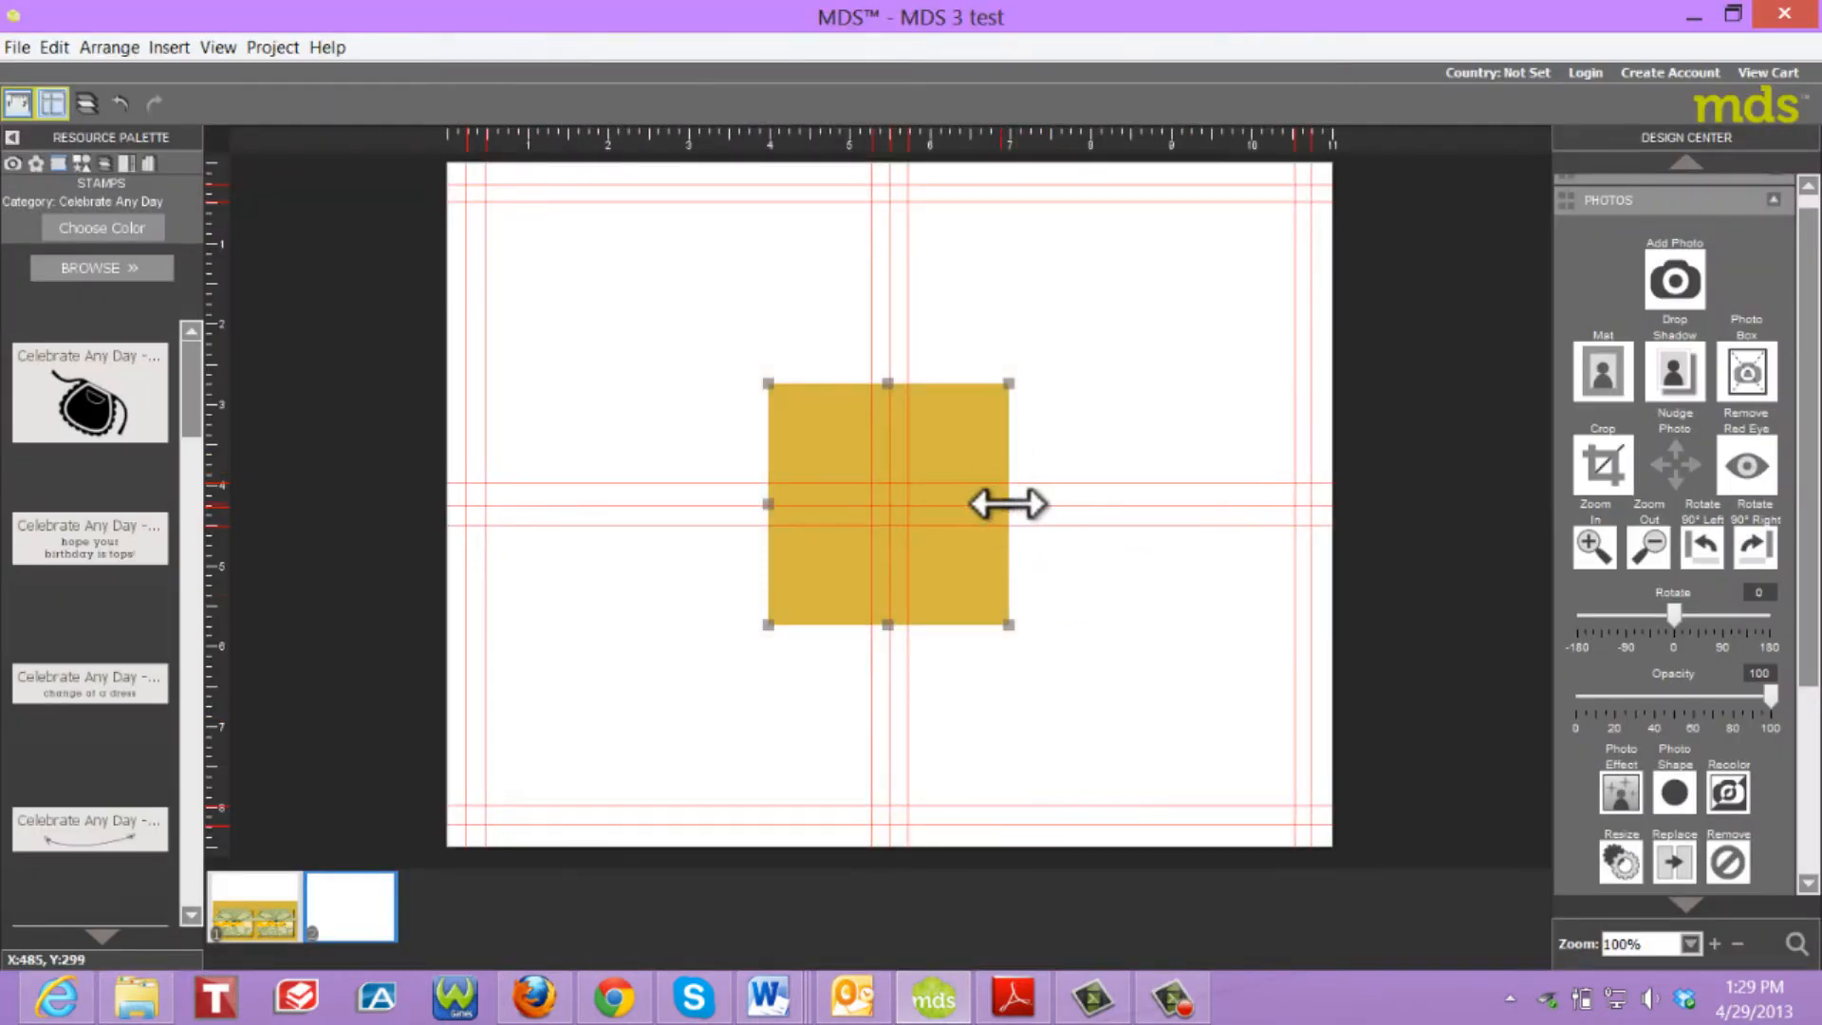
Crop the card stock layer from the sheet's top-left corner to 12.02 wide and 5.51 high.
{"action": "left_click", "coordinate": [1602, 465]}
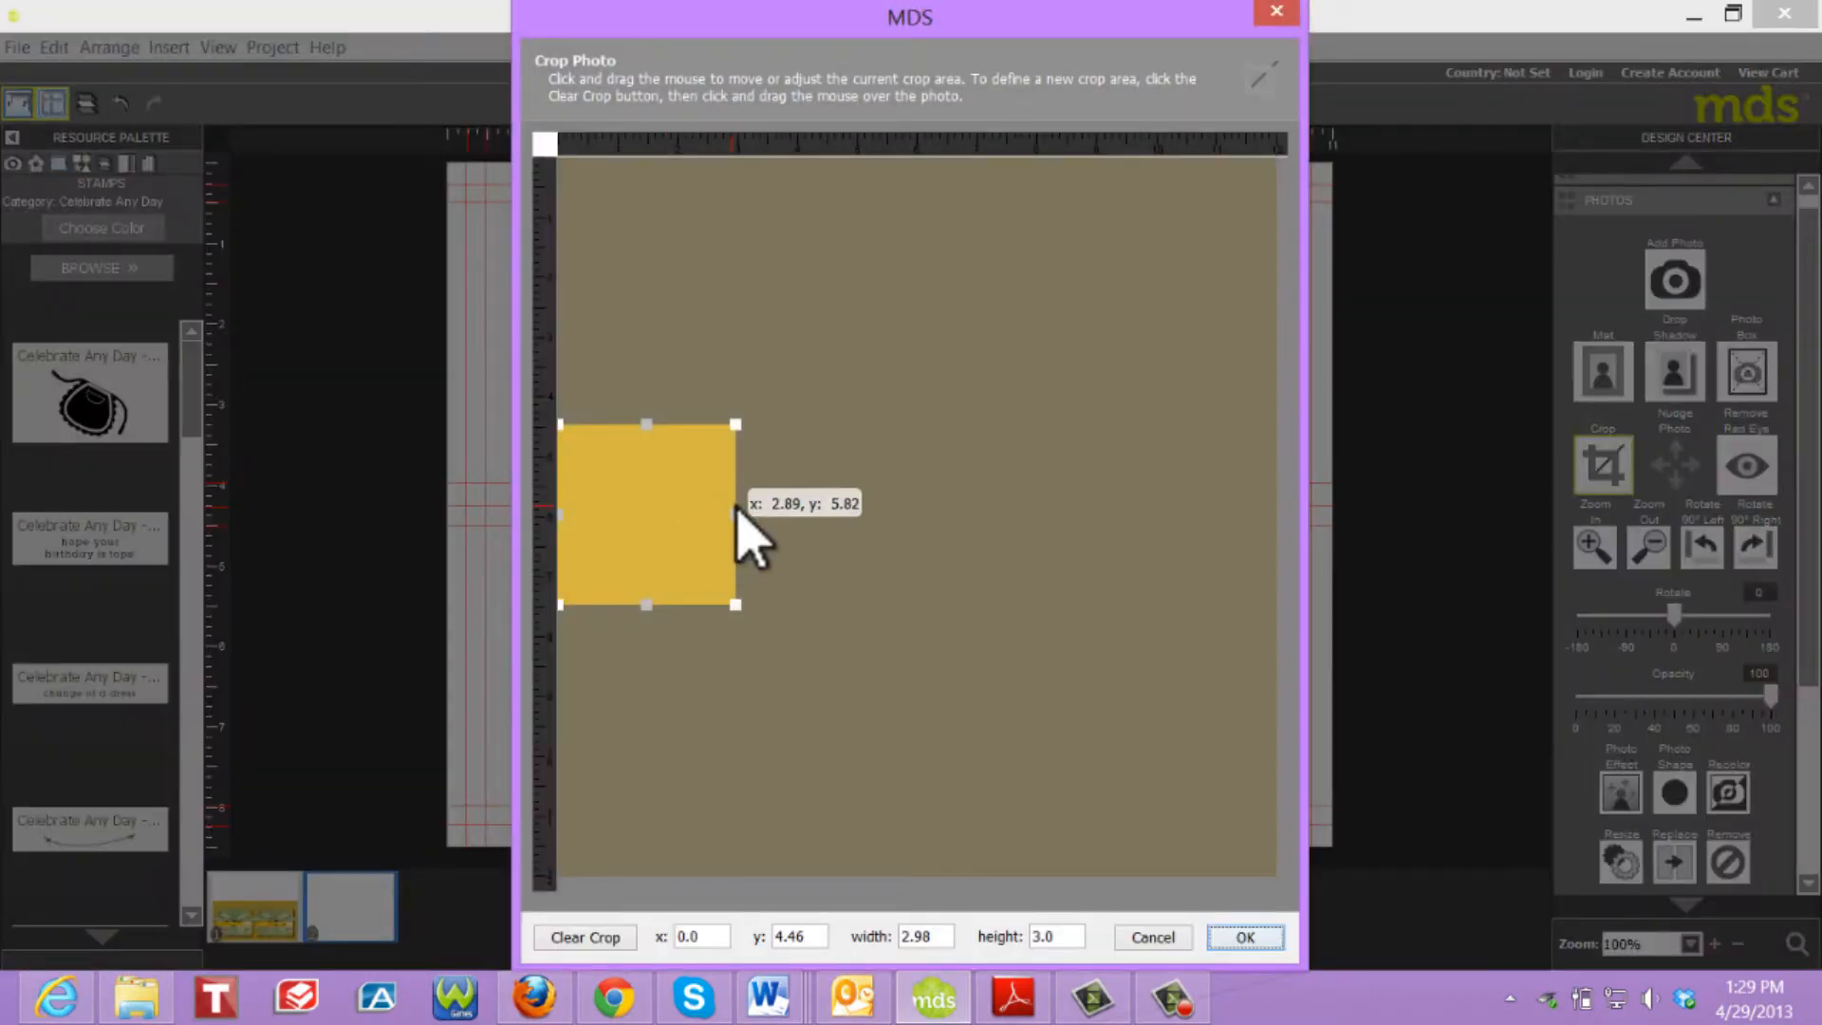
{"action": "left_click_drag", "start_coordinate": [683, 541], "coordinate": [669, 176]}
{"action": "left_click_drag", "start_coordinate": [731, 247], "coordinate": [1309, 293]}
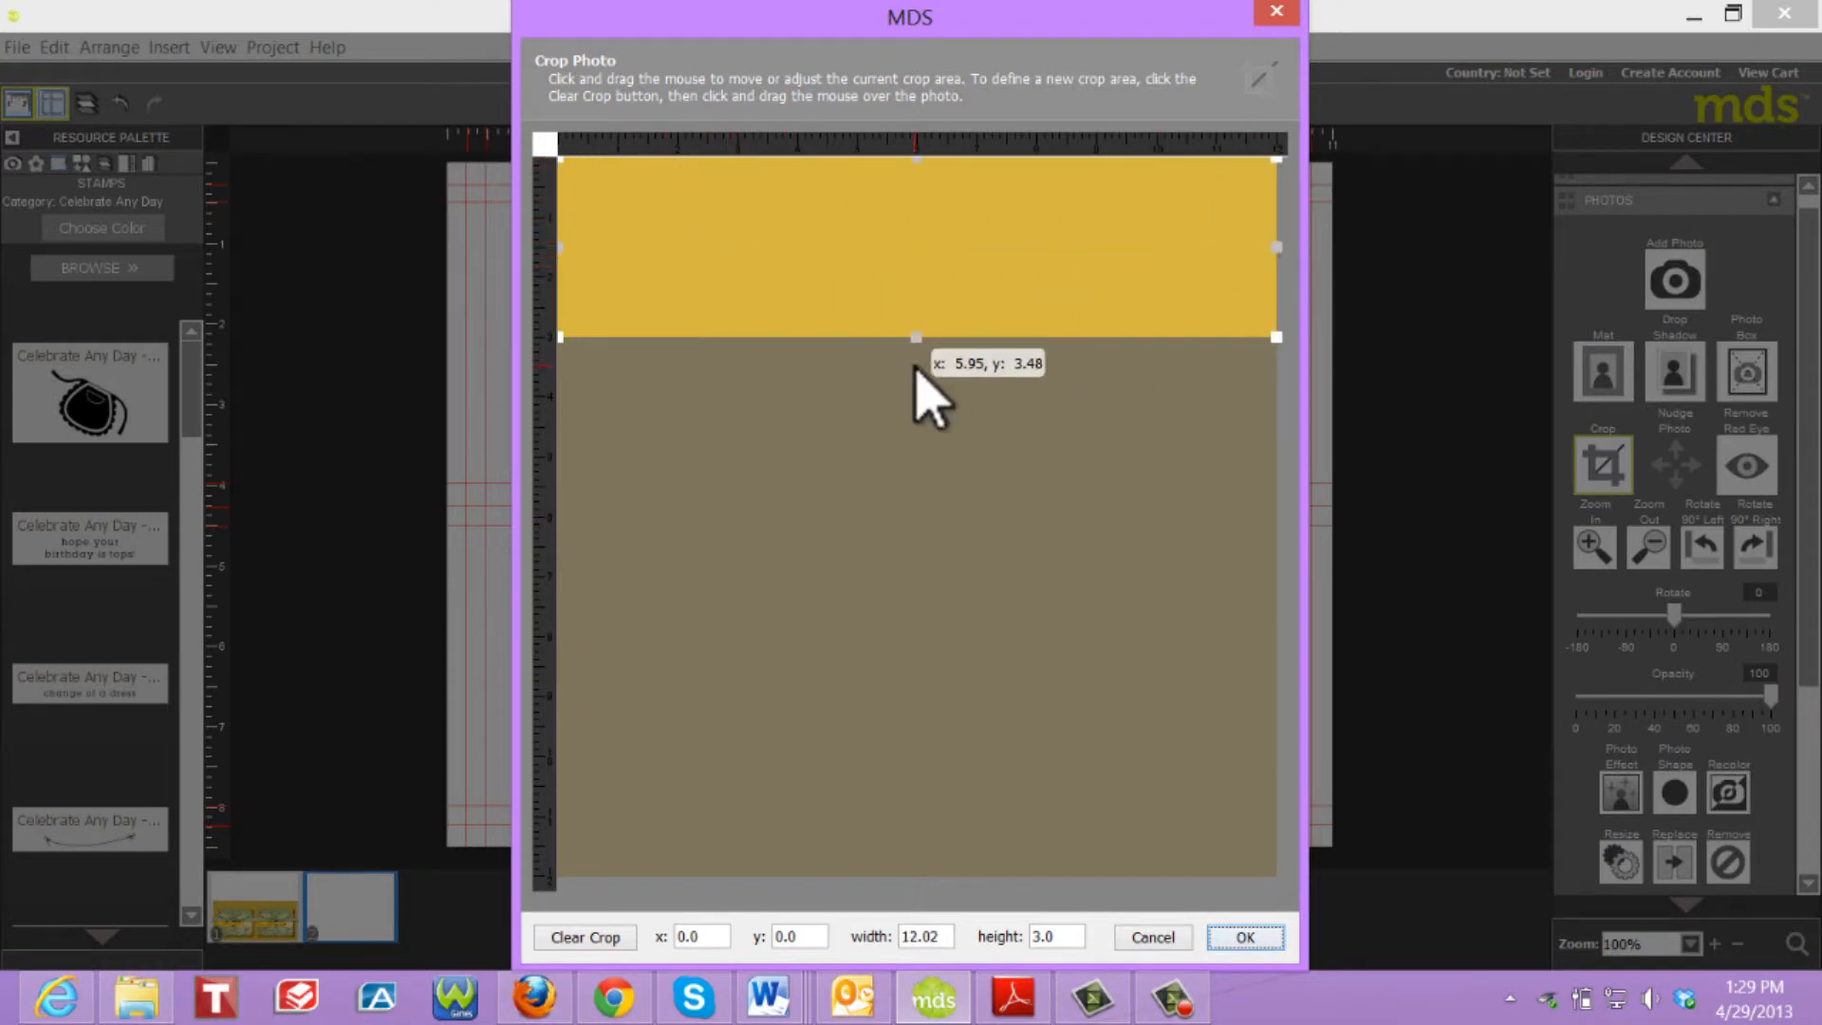
{"action": "left_click_drag", "start_coordinate": [917, 336], "coordinate": [925, 487]}
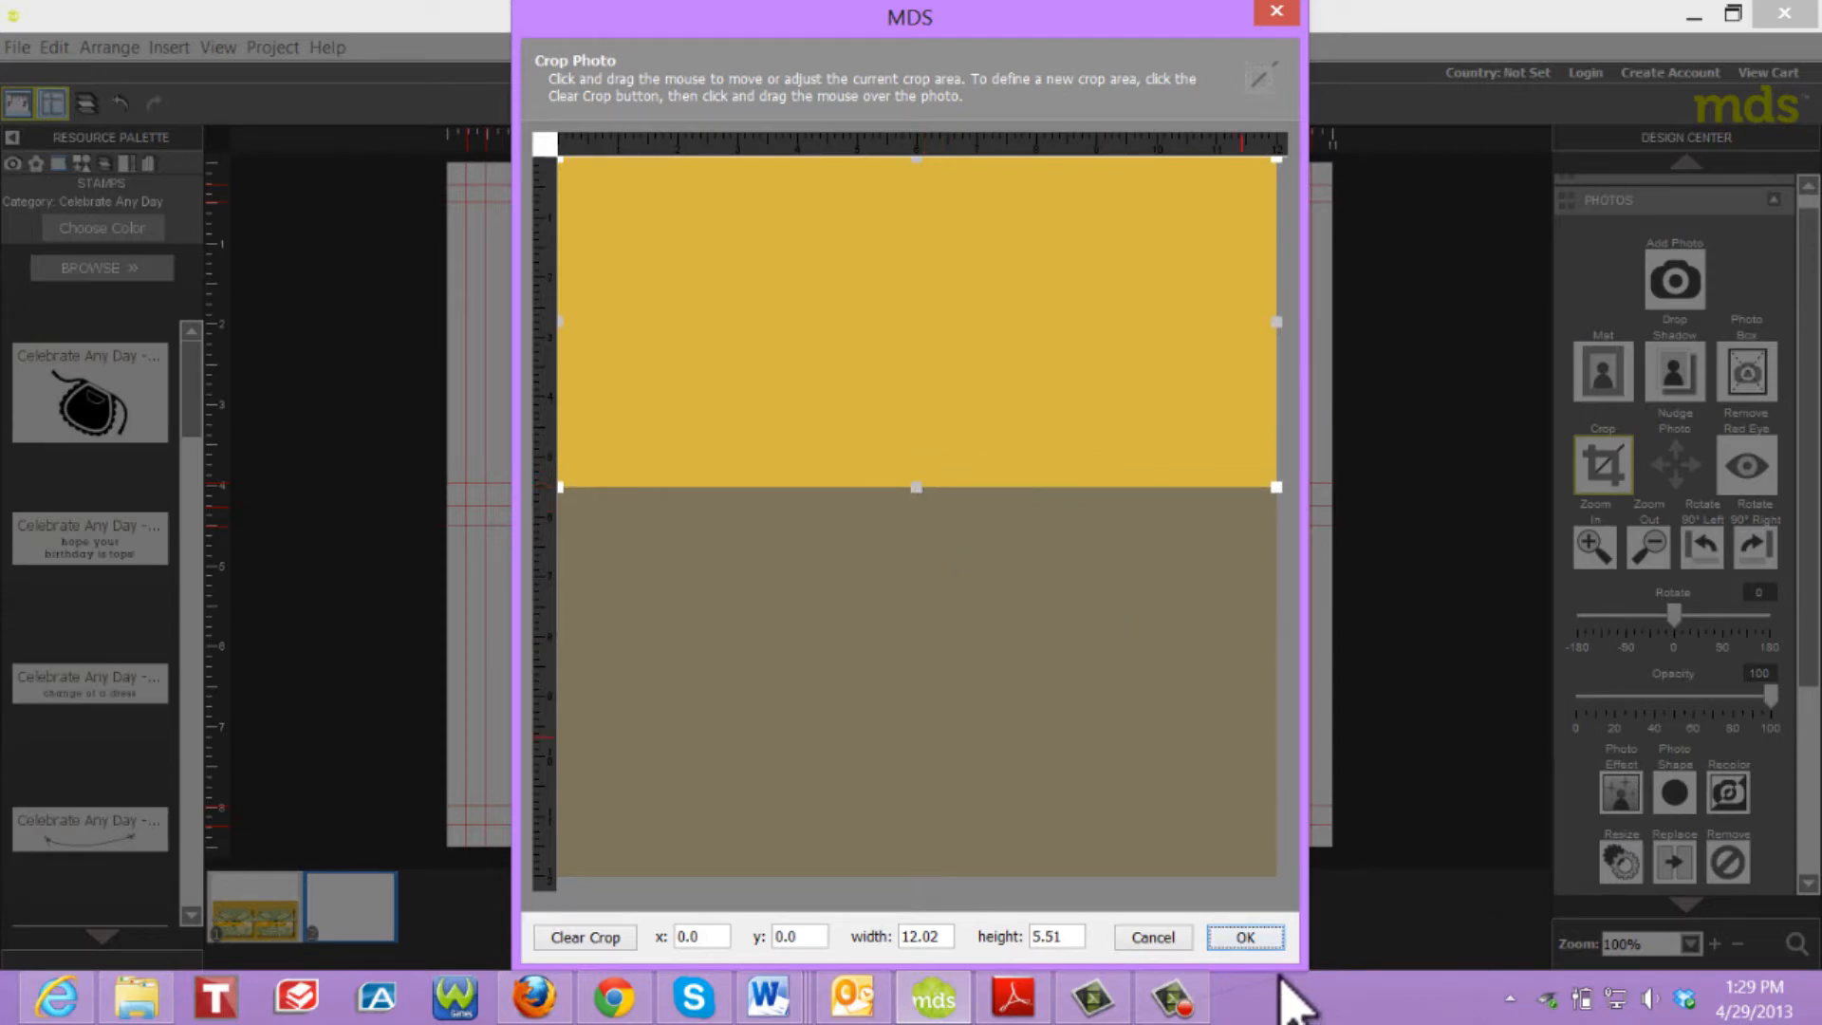
{"action": "left_click", "coordinate": [1246, 937]}
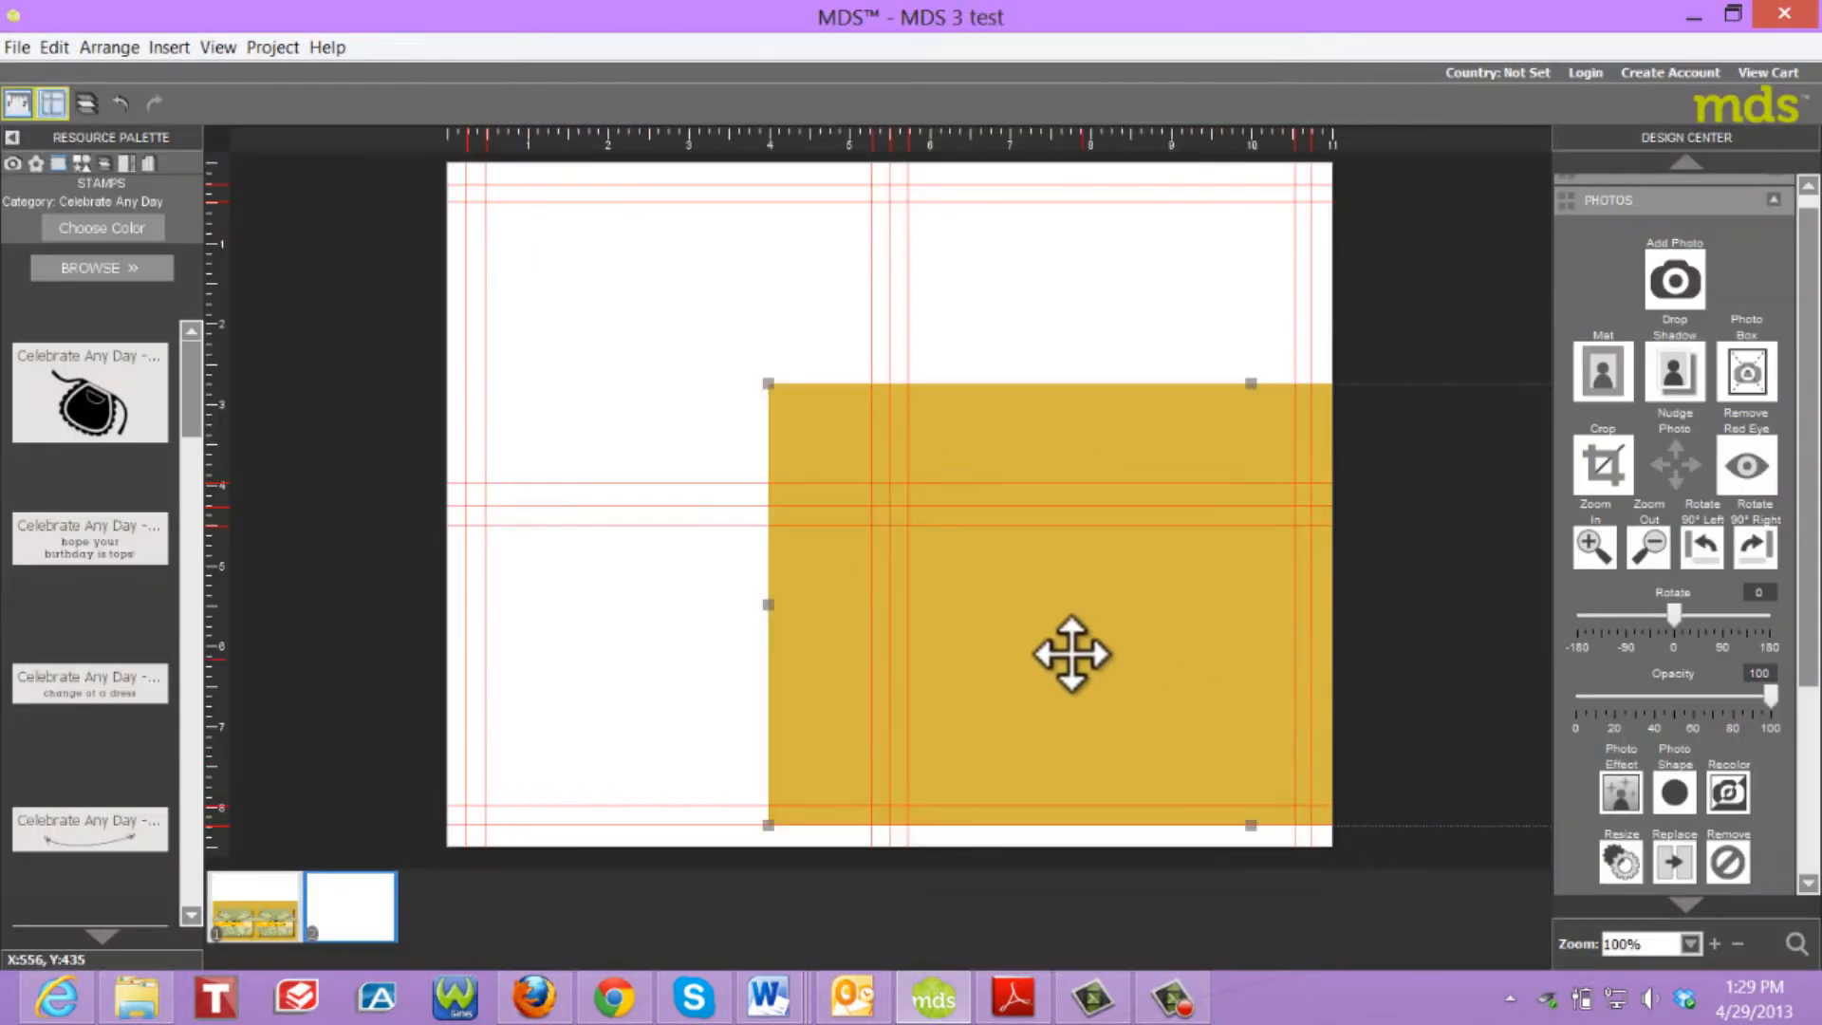
Move the card stock layer across the page's lower half and lower its top edge to just above the middle guides.
{"action": "left_click_drag", "start_coordinate": [834, 636], "coordinate": [628, 659]}
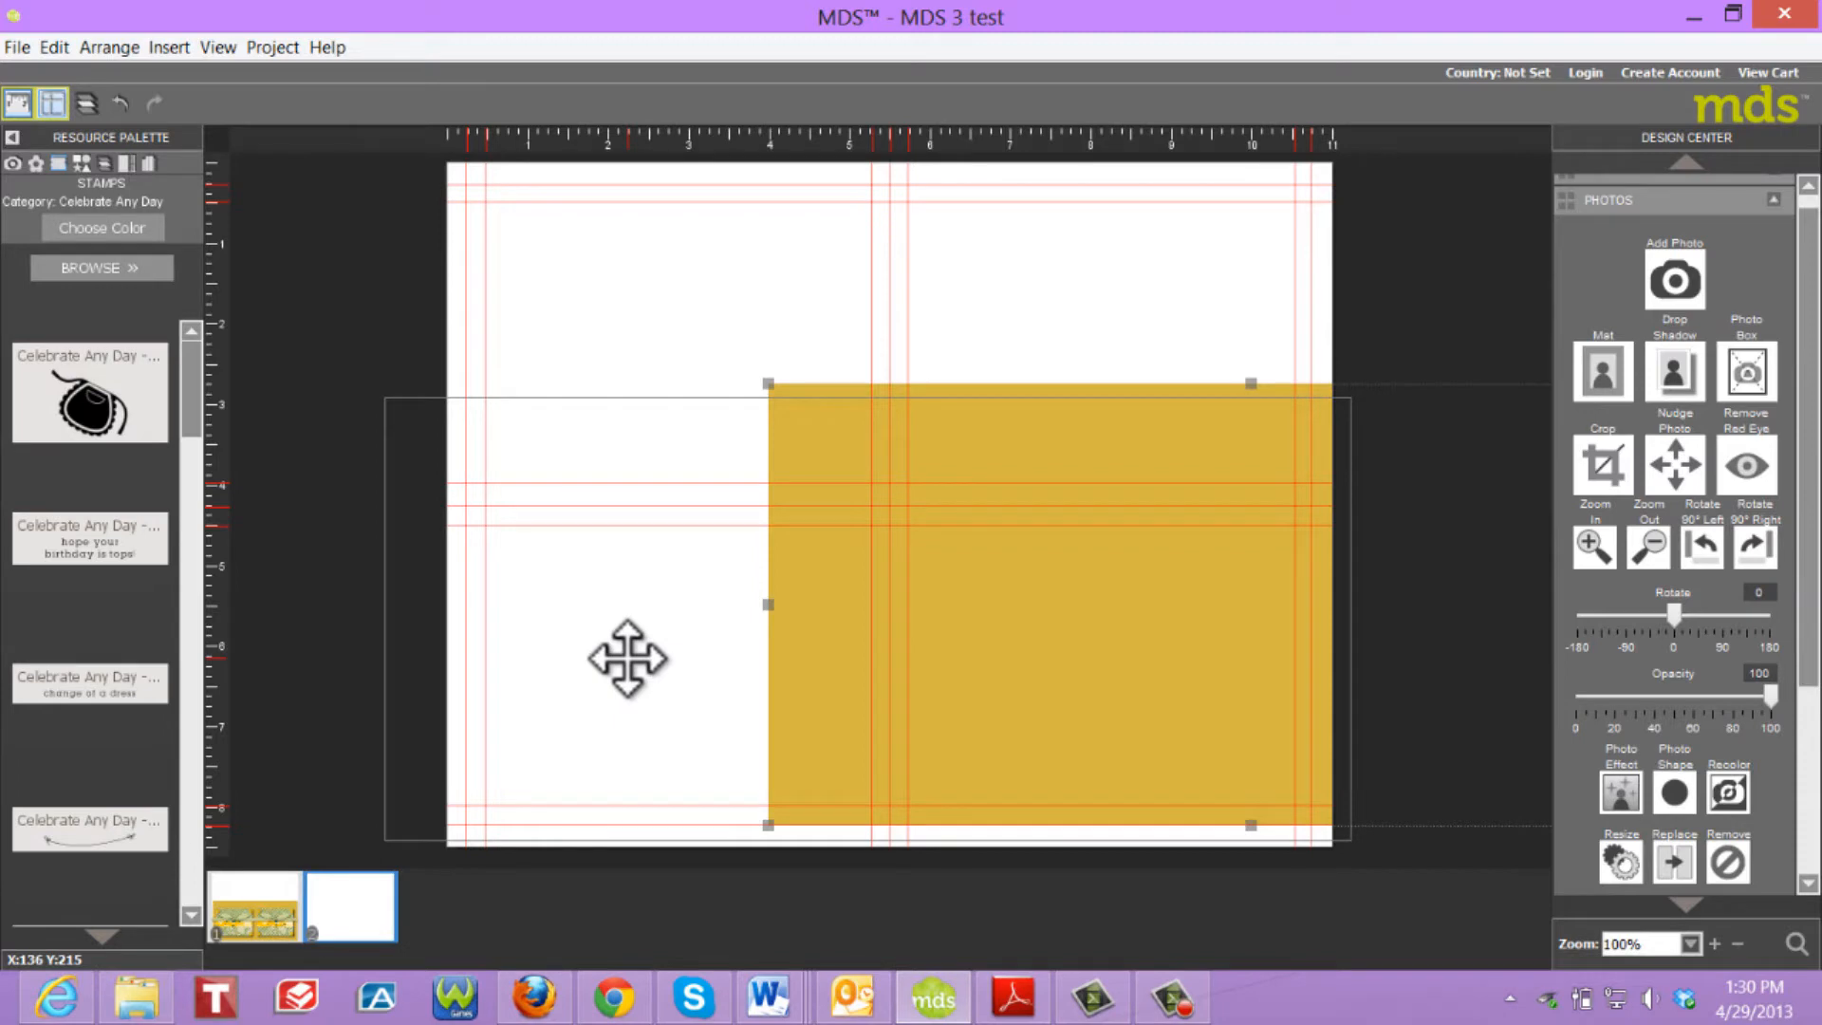
{"action": "left_click_drag", "start_coordinate": [627, 659], "coordinate": [627, 658]}
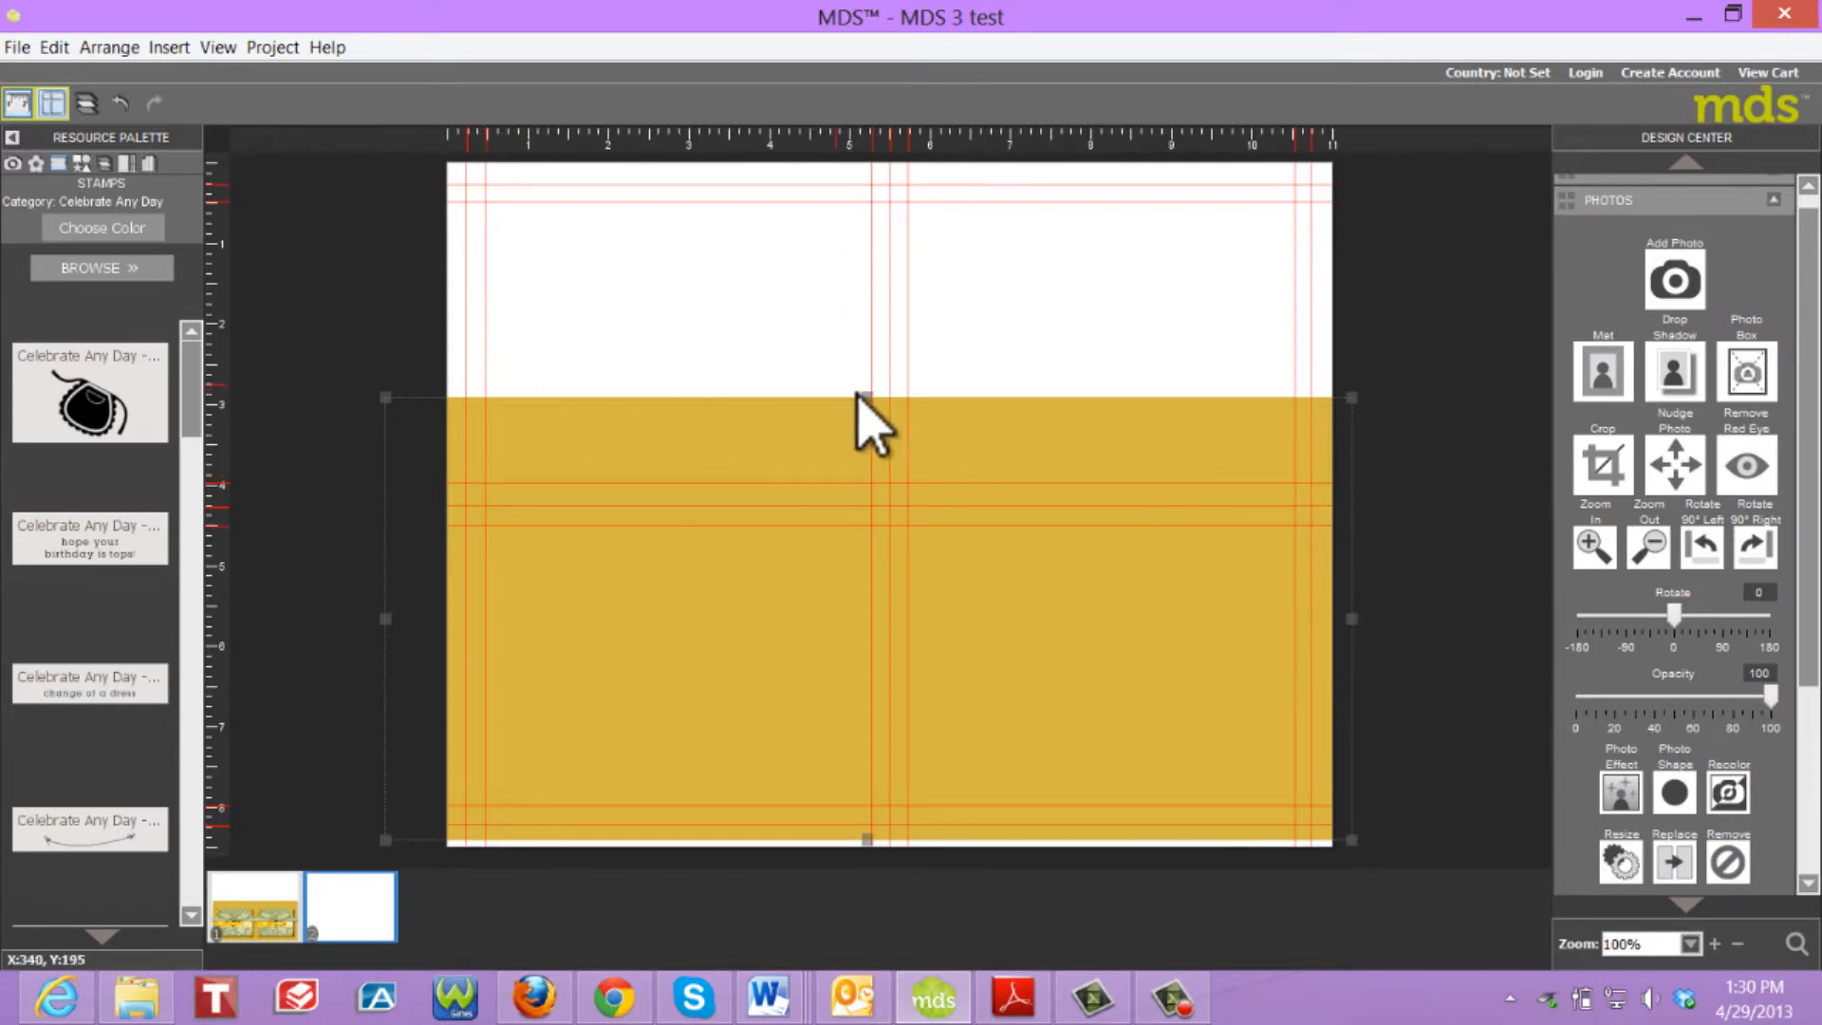
{"action": "left_click_drag", "start_coordinate": [867, 392], "coordinate": [857, 429]}
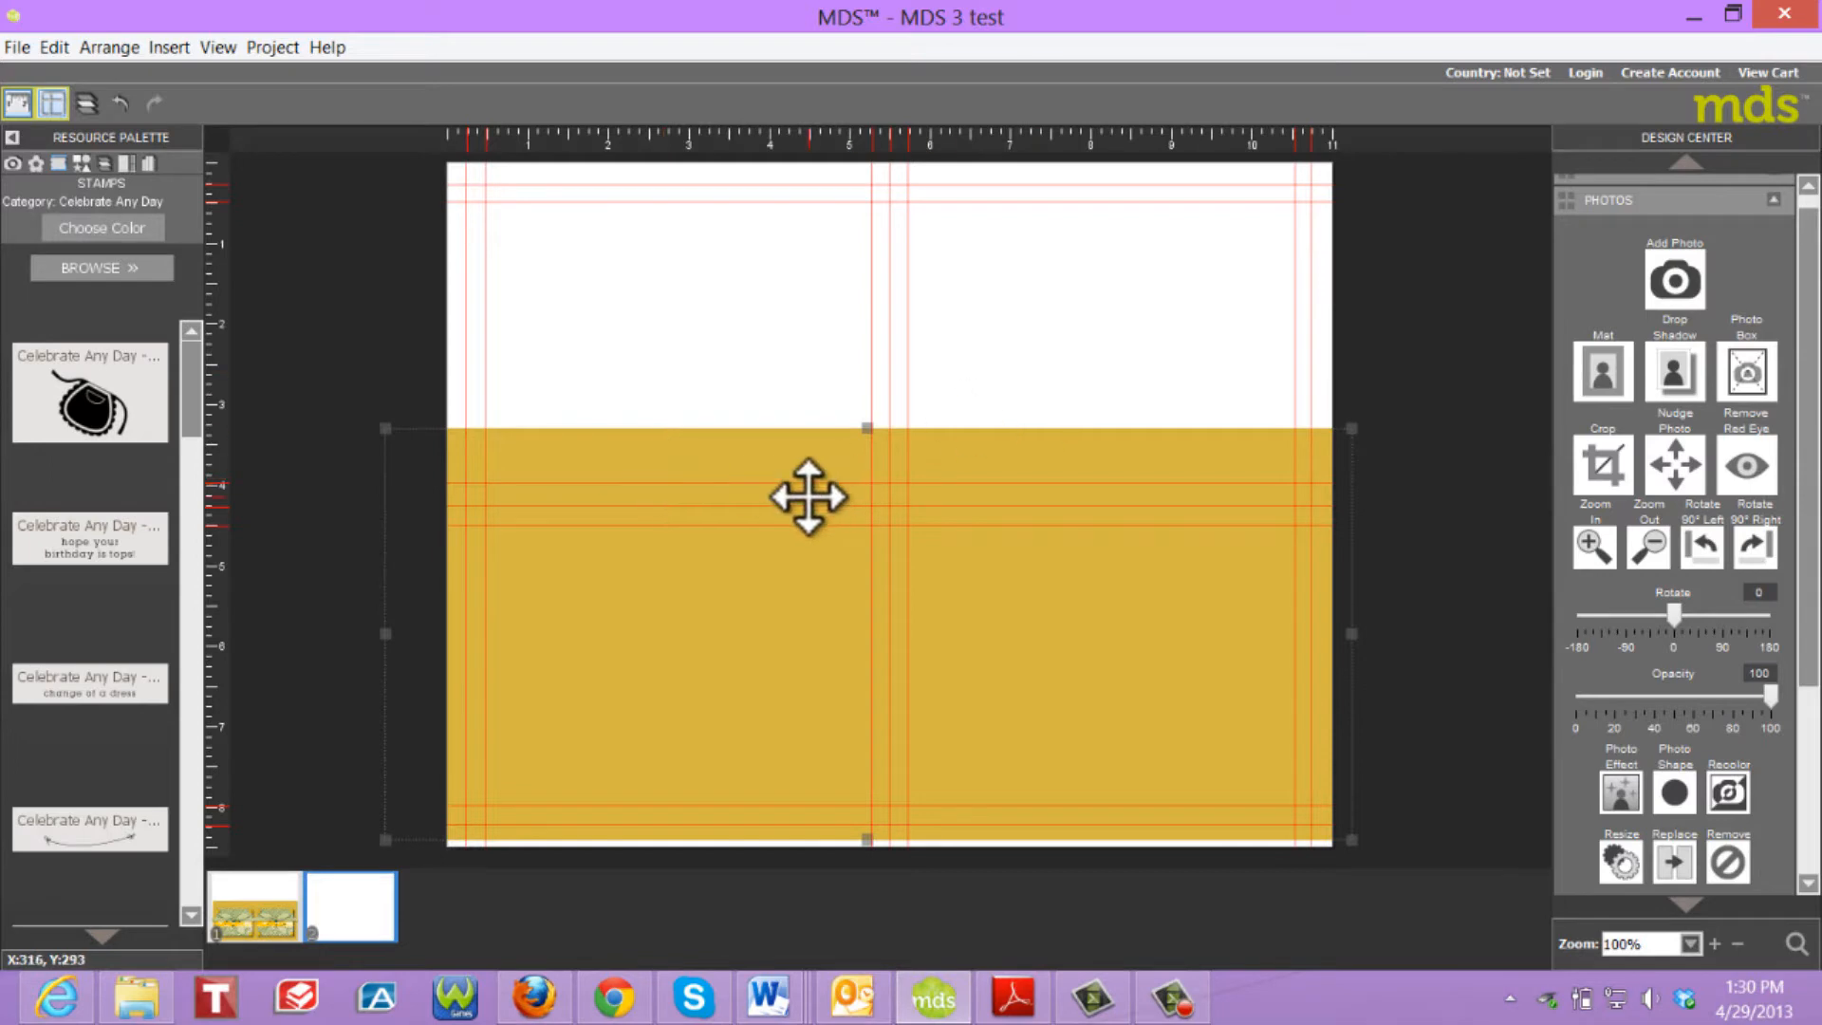
Add the Tea Time II - 1 designer series paper to the page as a page layer.
{"action": "left_click", "coordinate": [148, 164]}
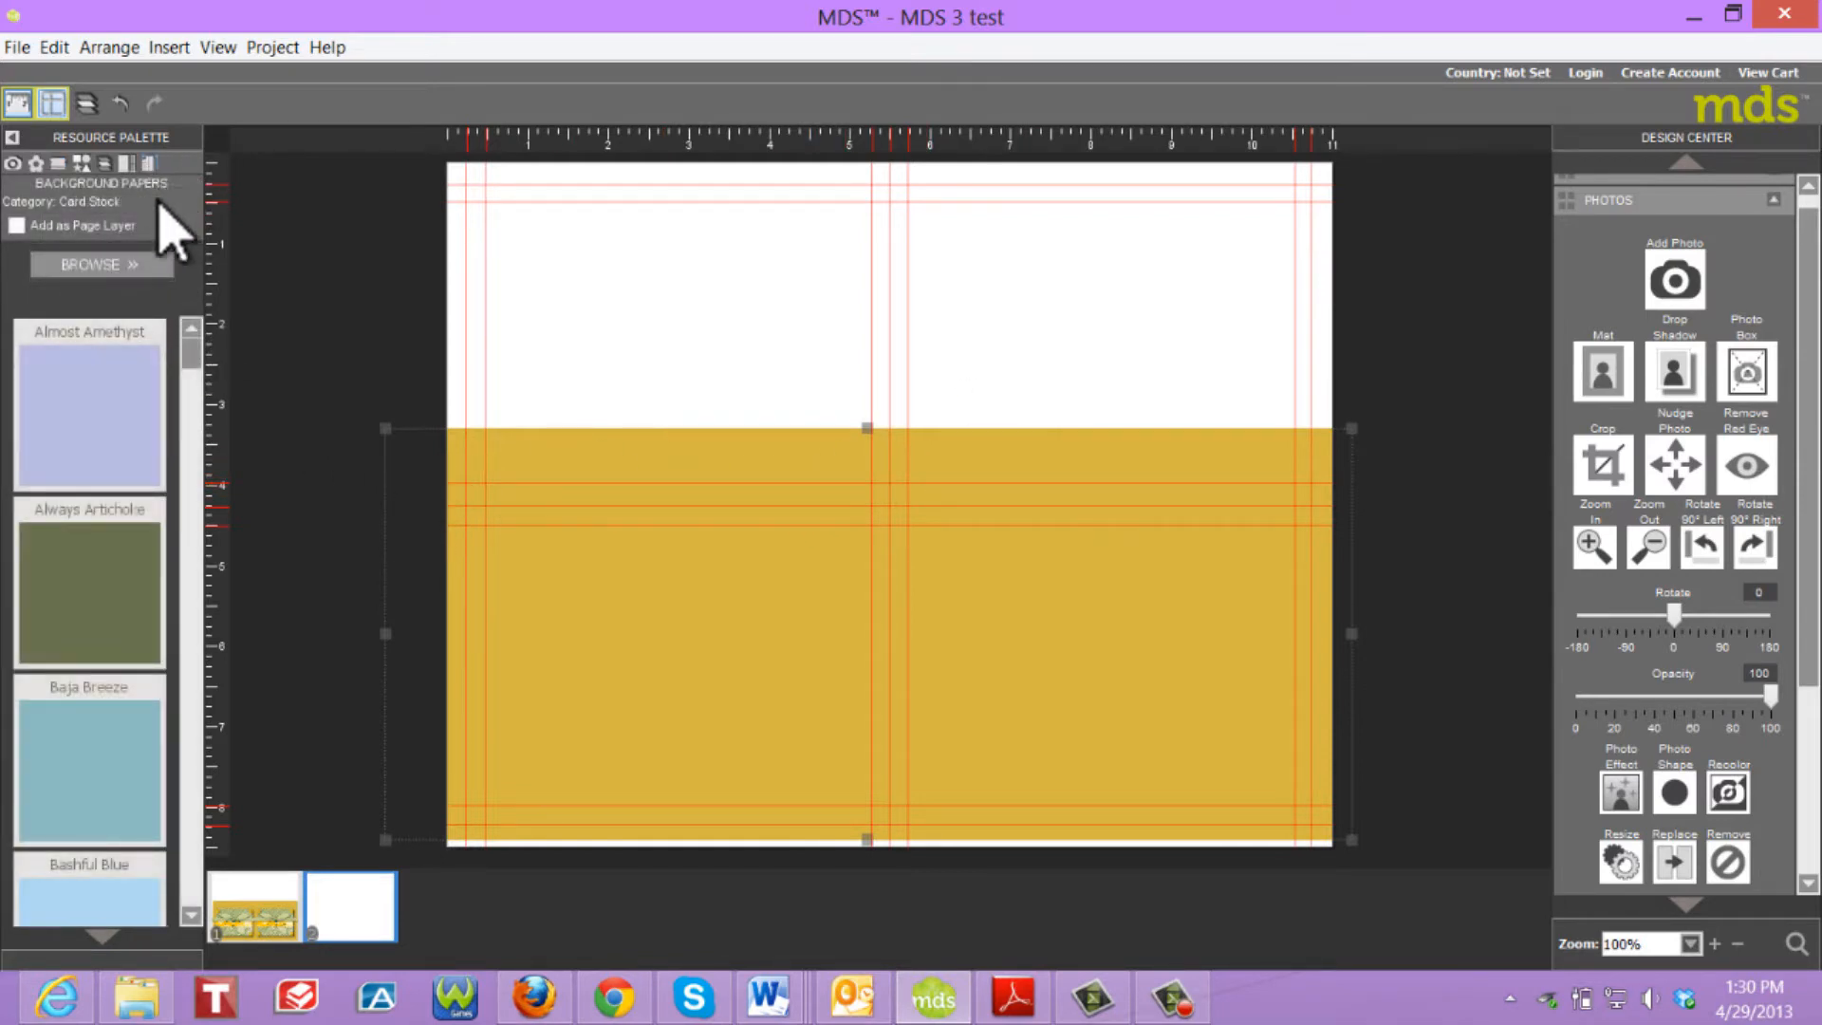
{"action": "left_click", "coordinate": [122, 265]}
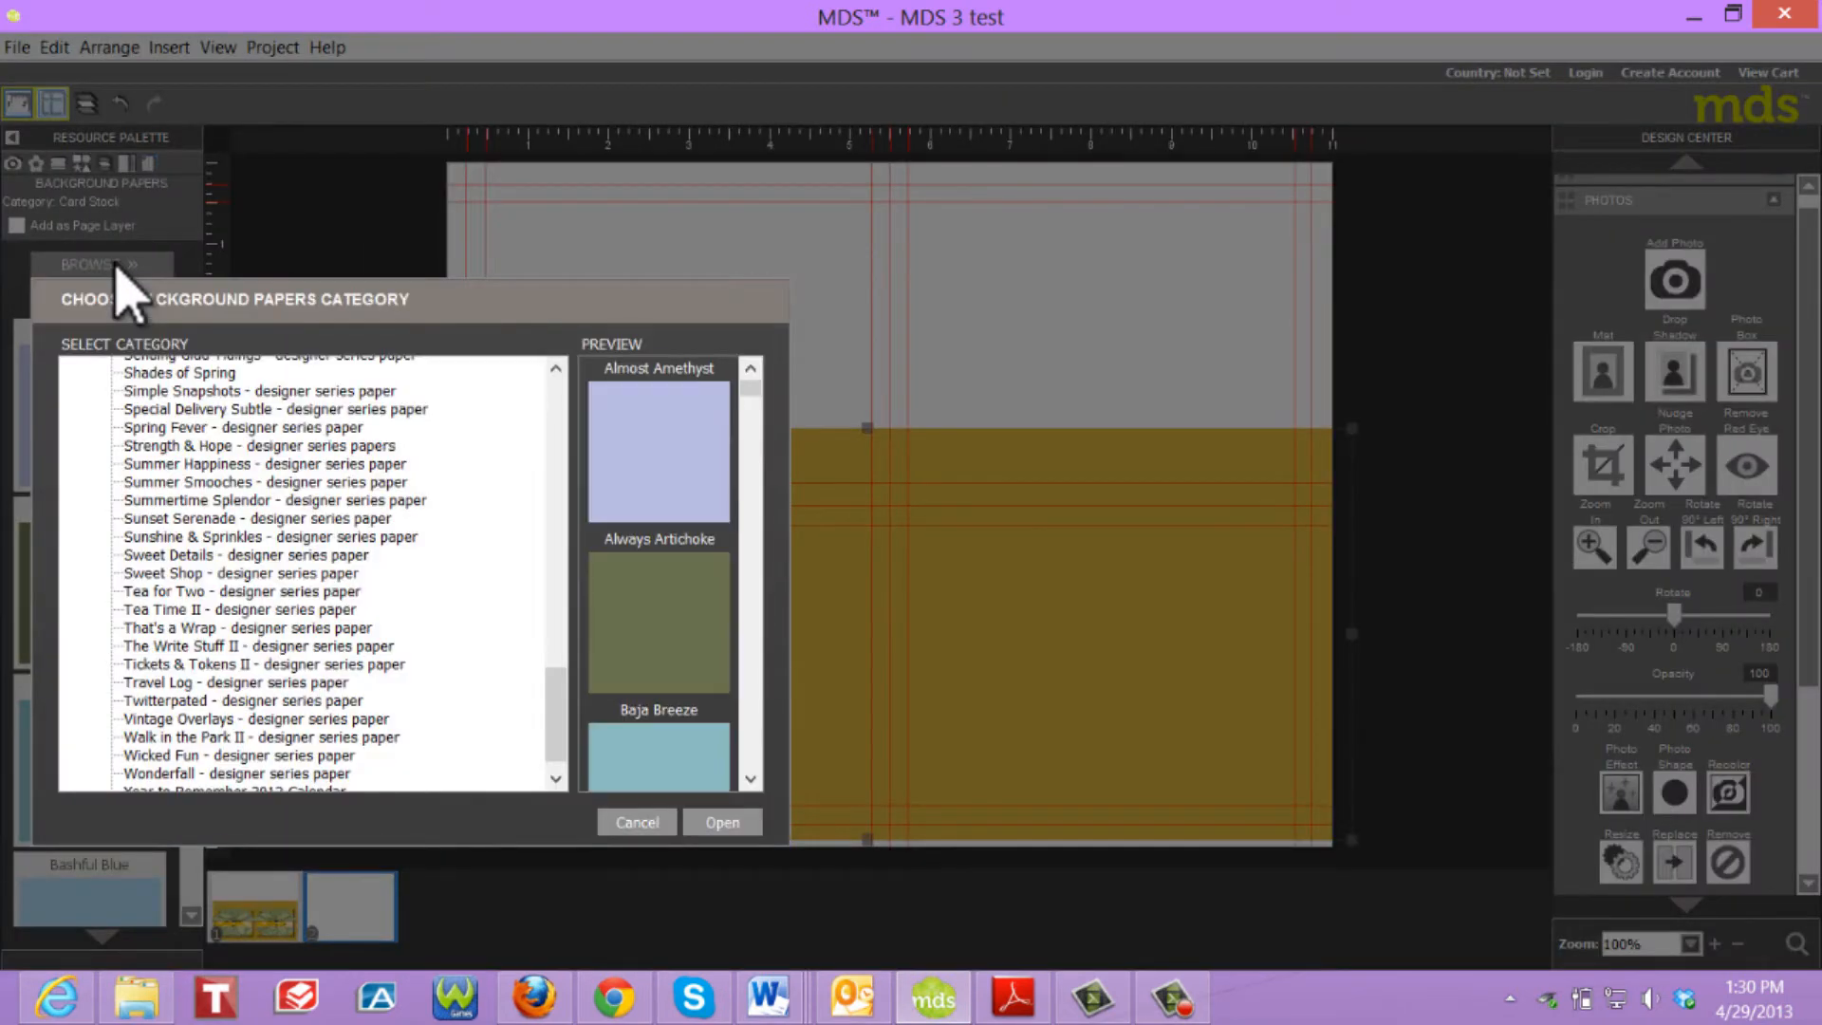
{"action": "left_click", "coordinate": [178, 610]}
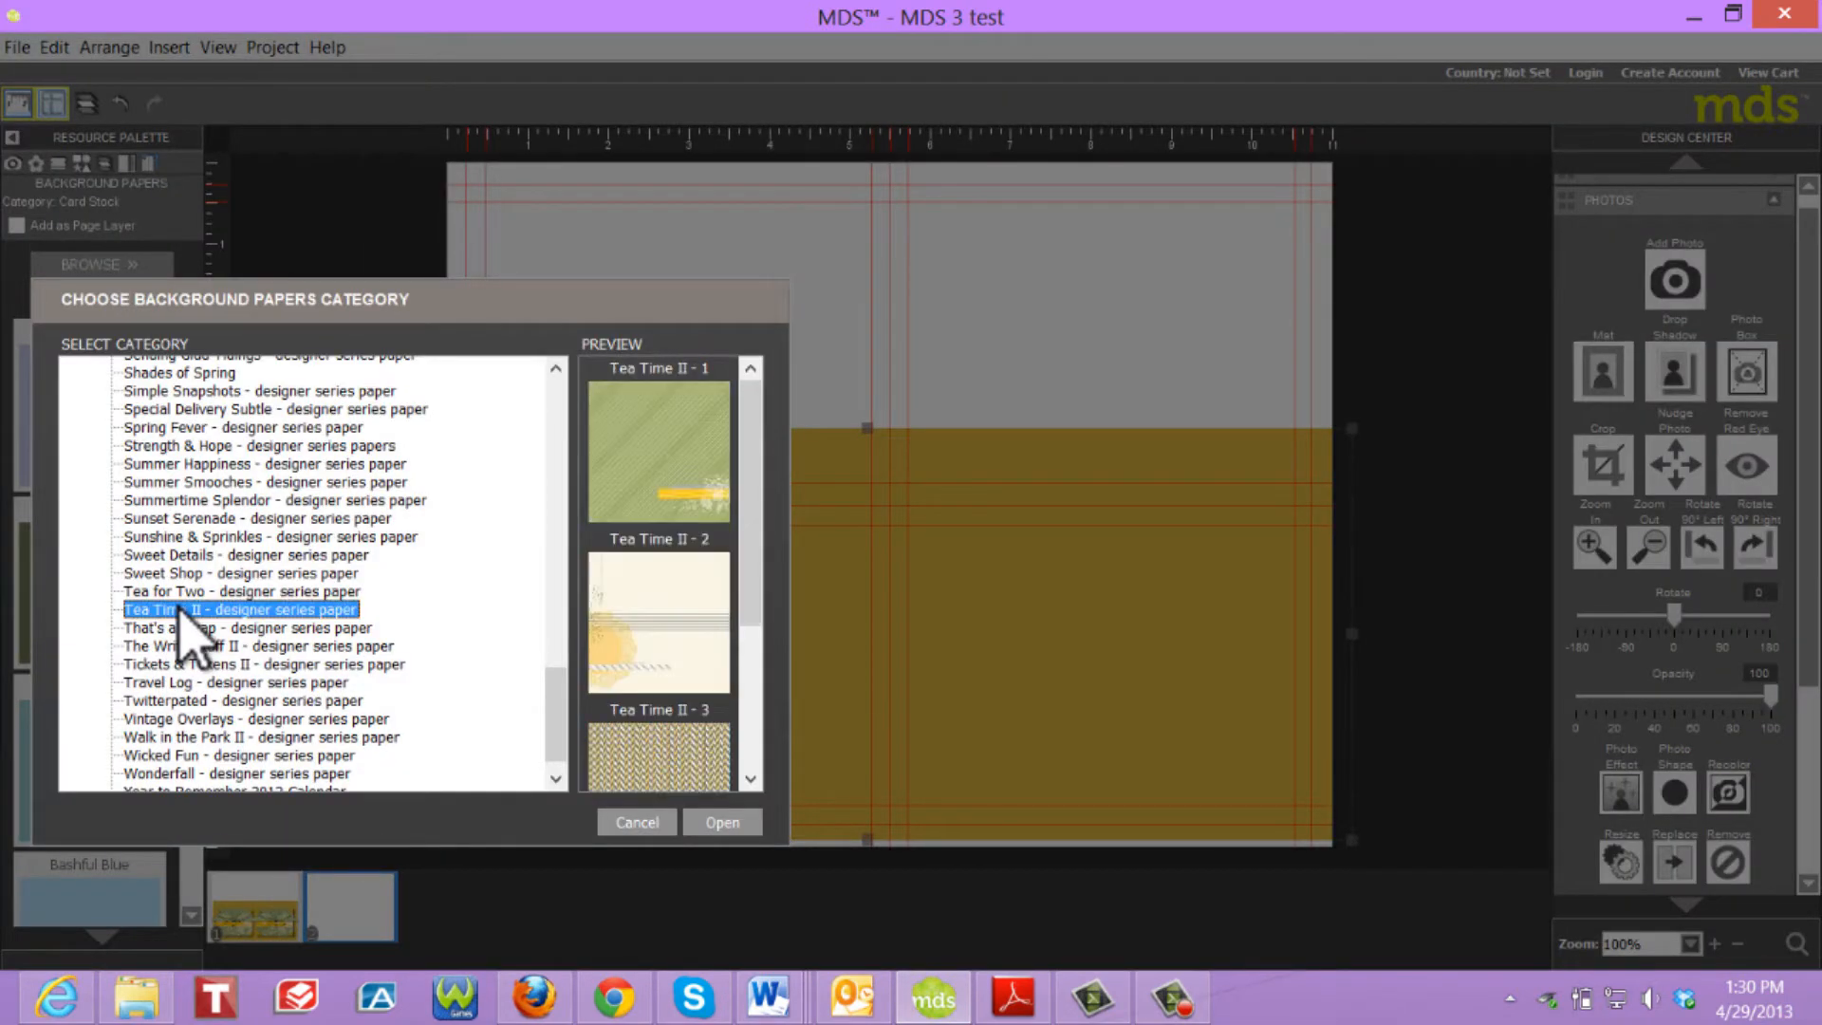
{"action": "left_click", "coordinate": [720, 823]}
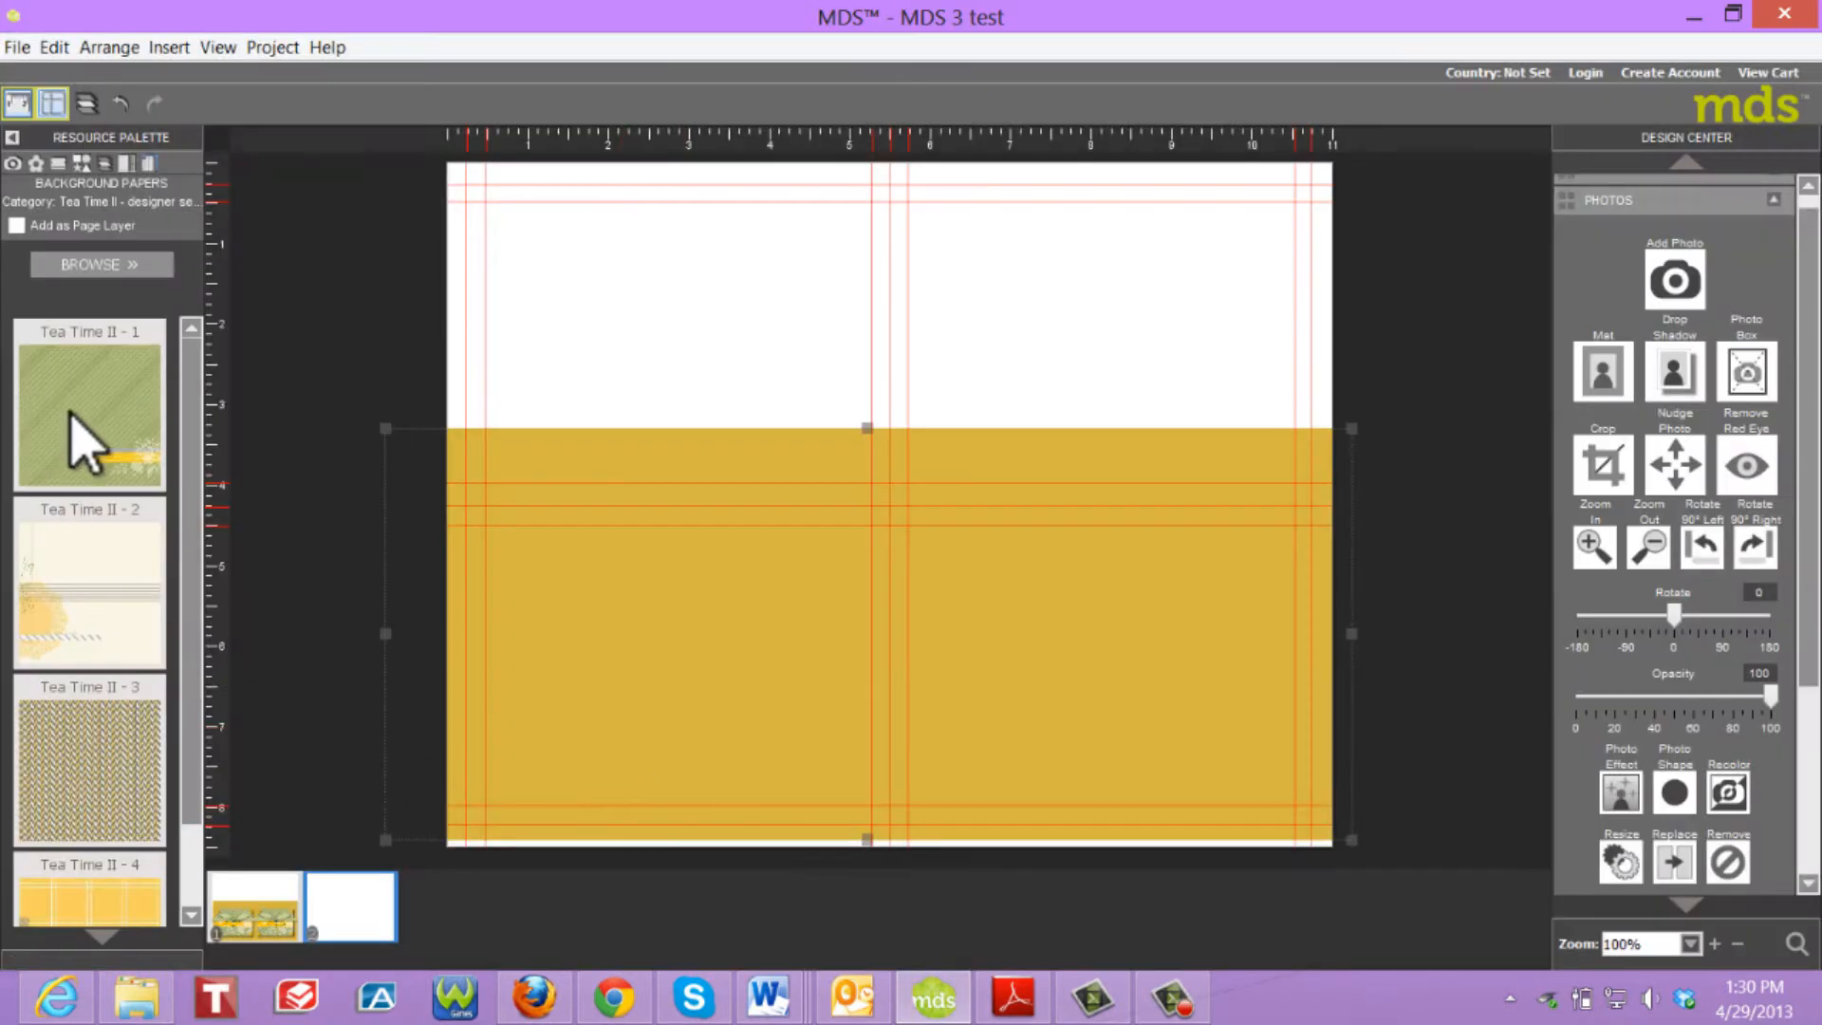
{"action": "left_click", "coordinate": [18, 226]}
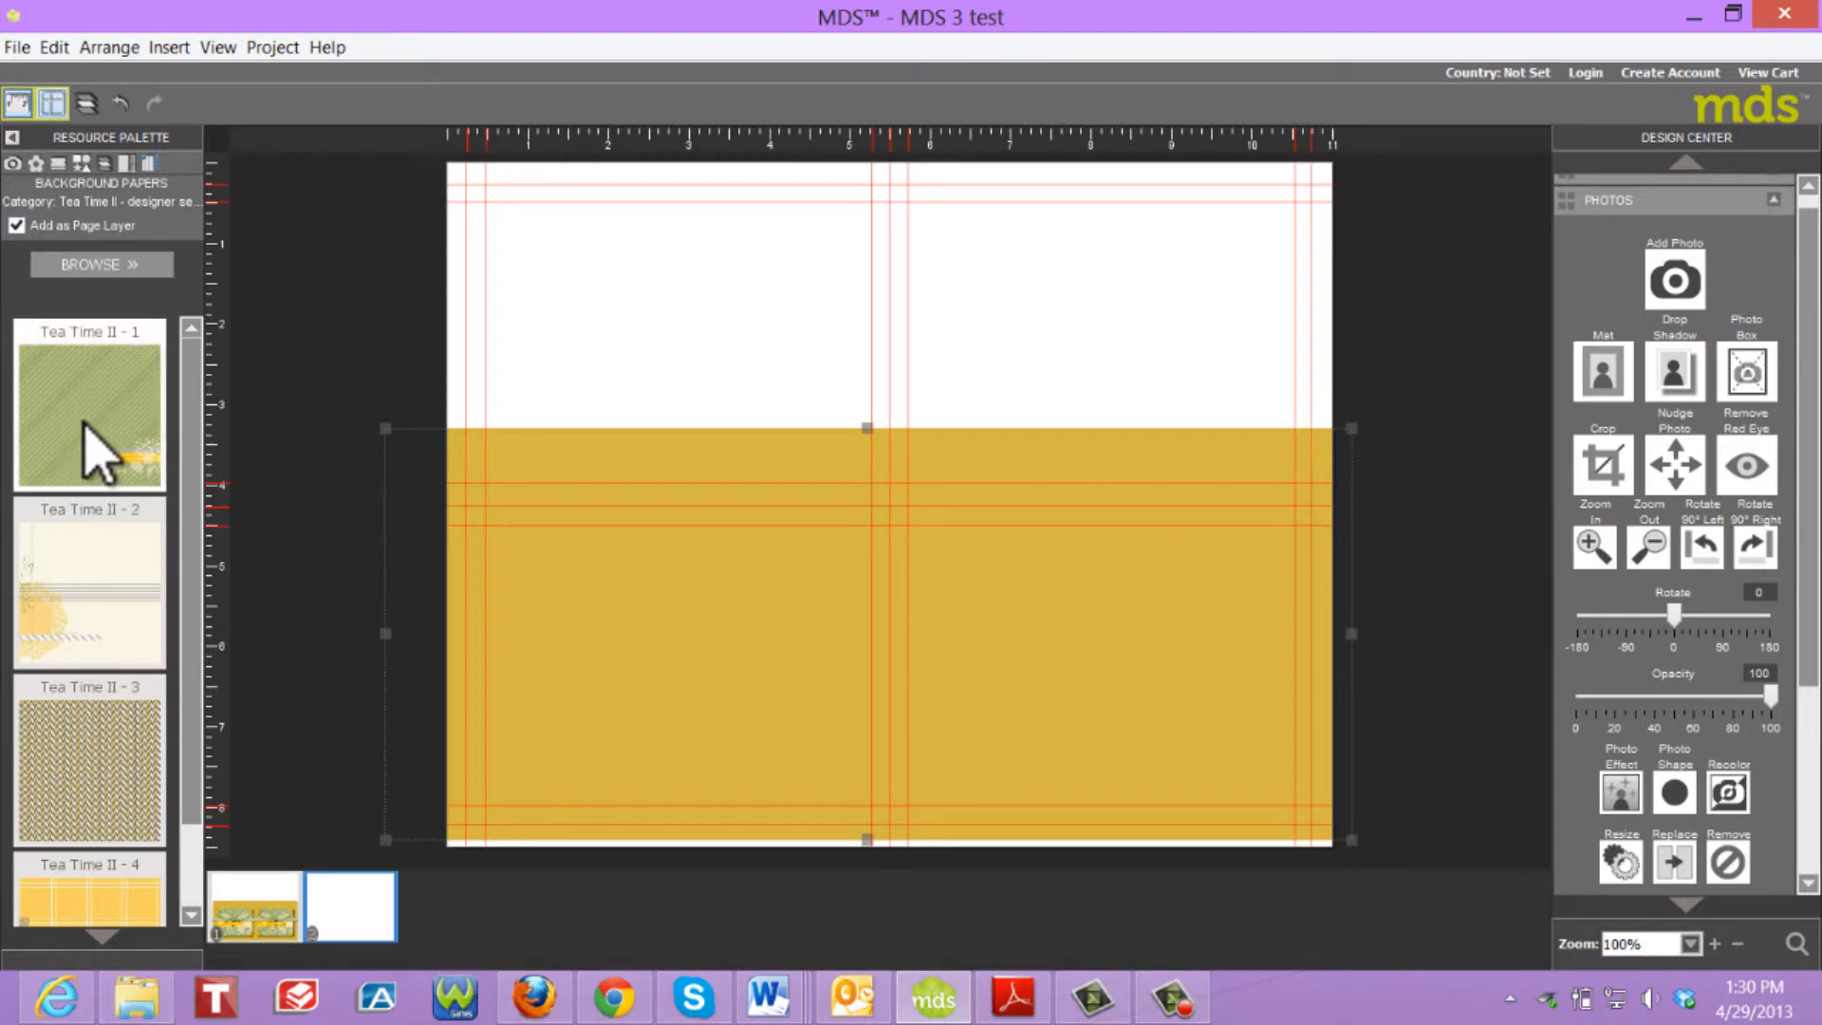
{"action": "double_click", "coordinate": [84, 423]}
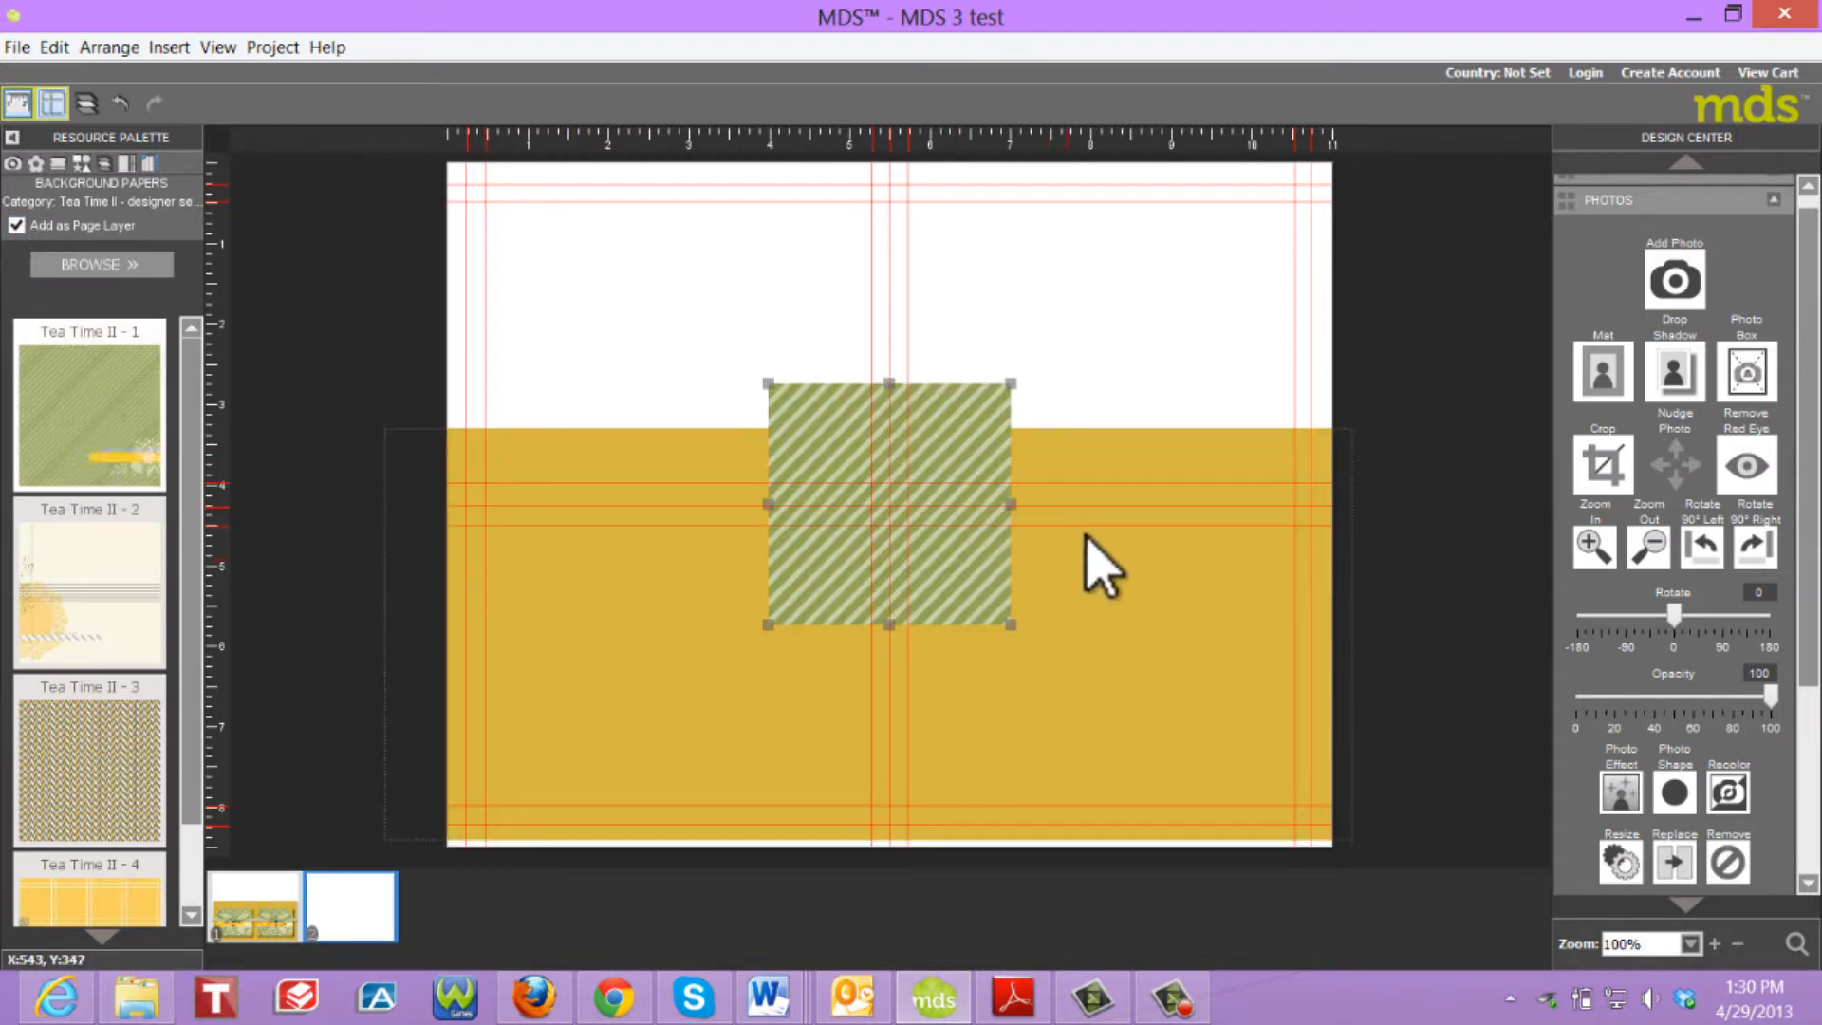
Crop the green striped paper to a 4.56 by 3.46 area over its floral corner and move it into the page's lower-left guide area.
{"action": "left_click", "coordinate": [1613, 469]}
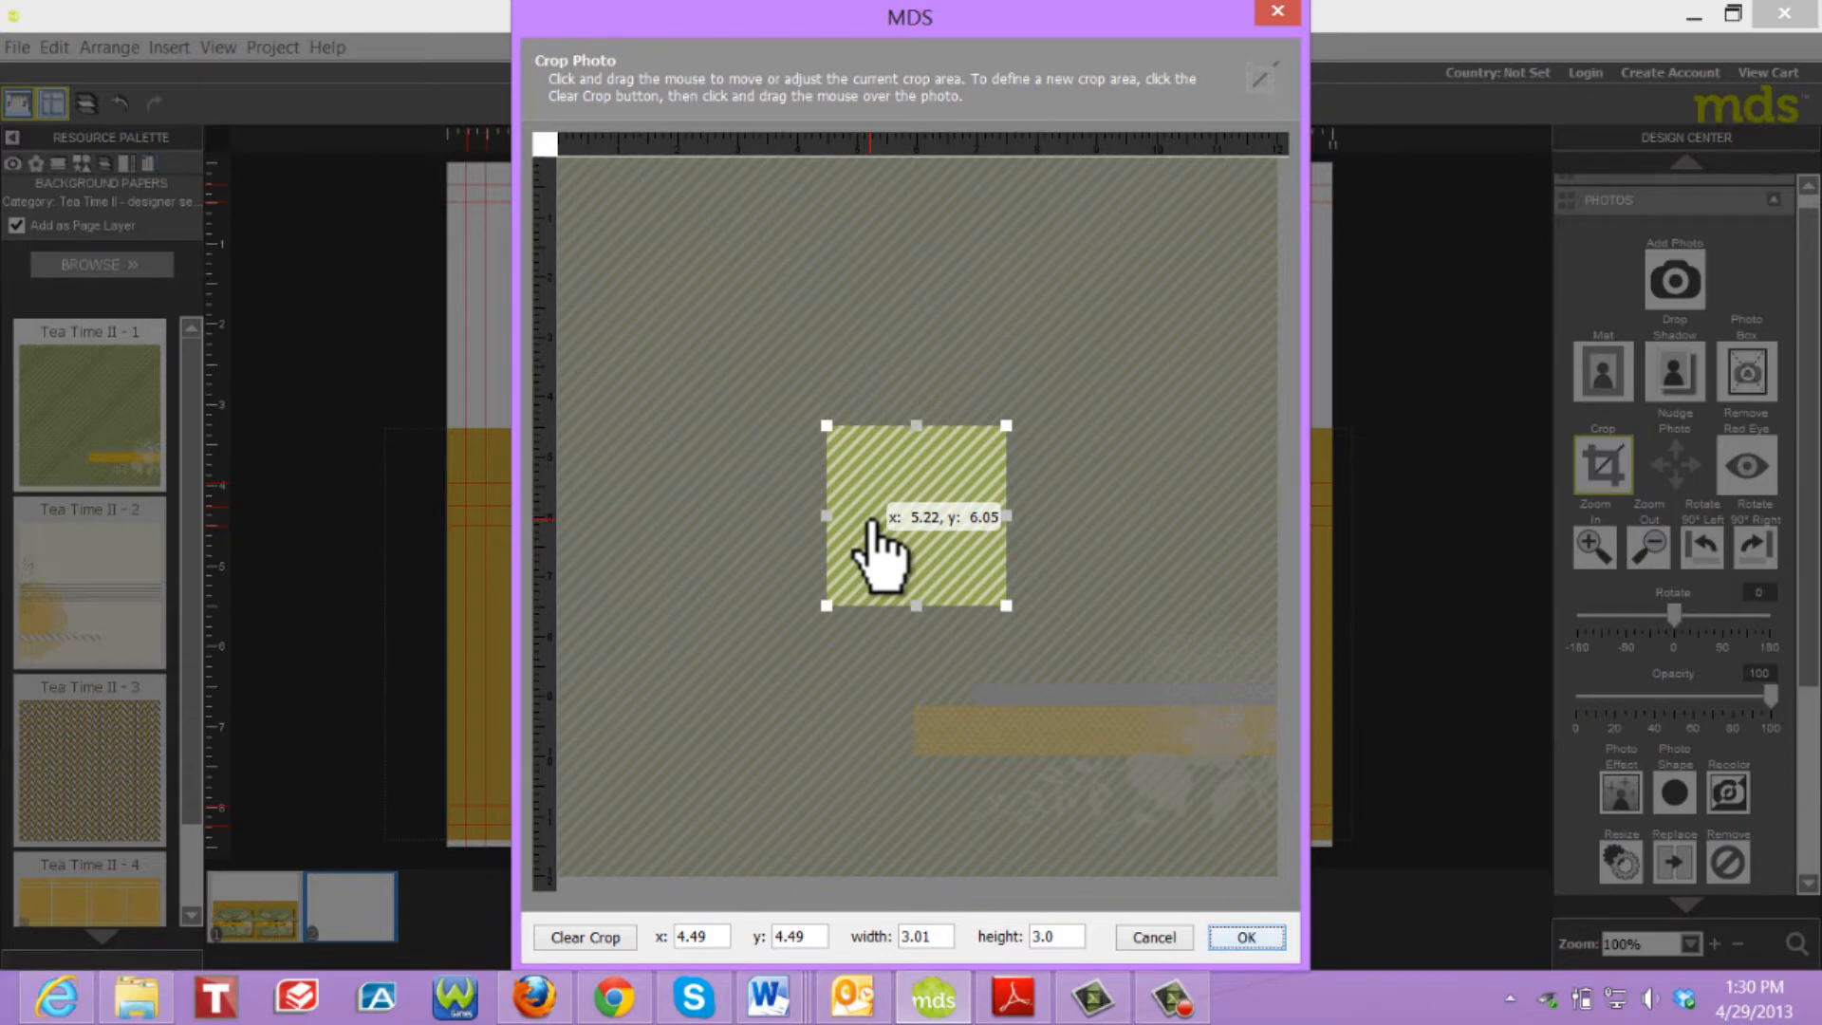
{"action": "left_click_drag", "start_coordinate": [993, 610], "coordinate": [1154, 750]}
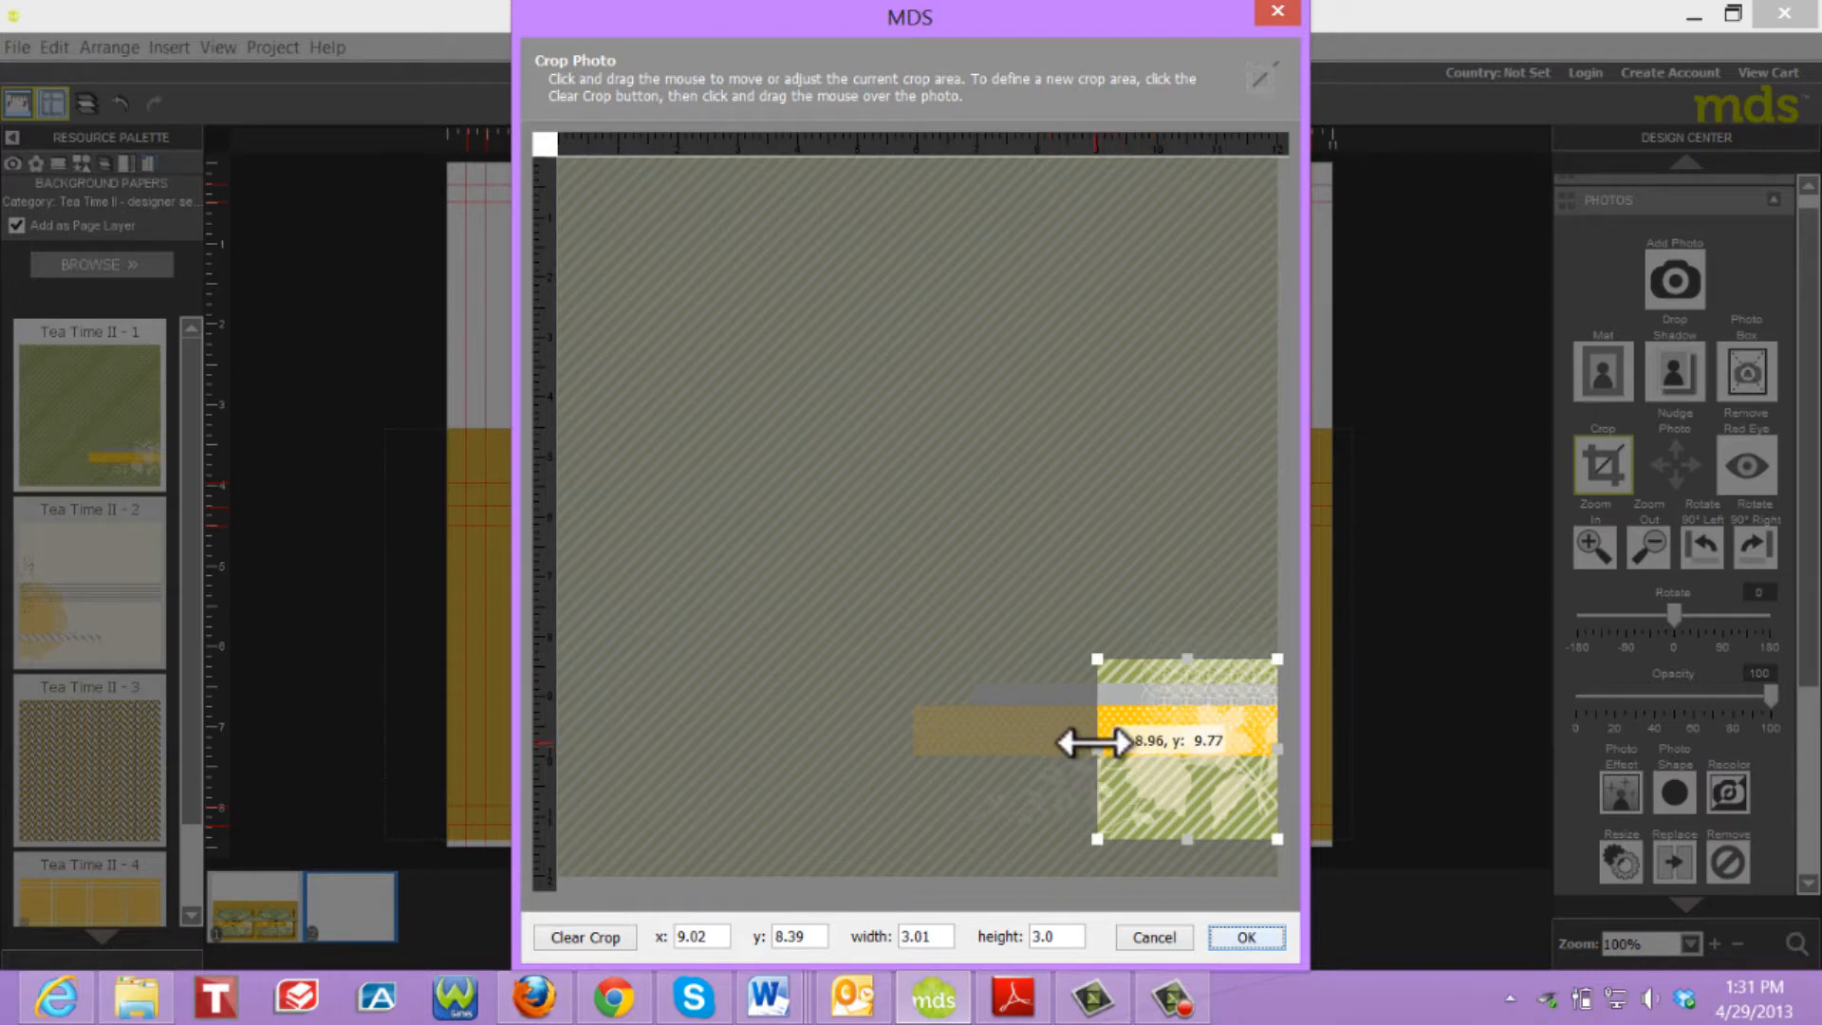
{"action": "left_click_drag", "start_coordinate": [1090, 747], "coordinate": [1031, 750]}
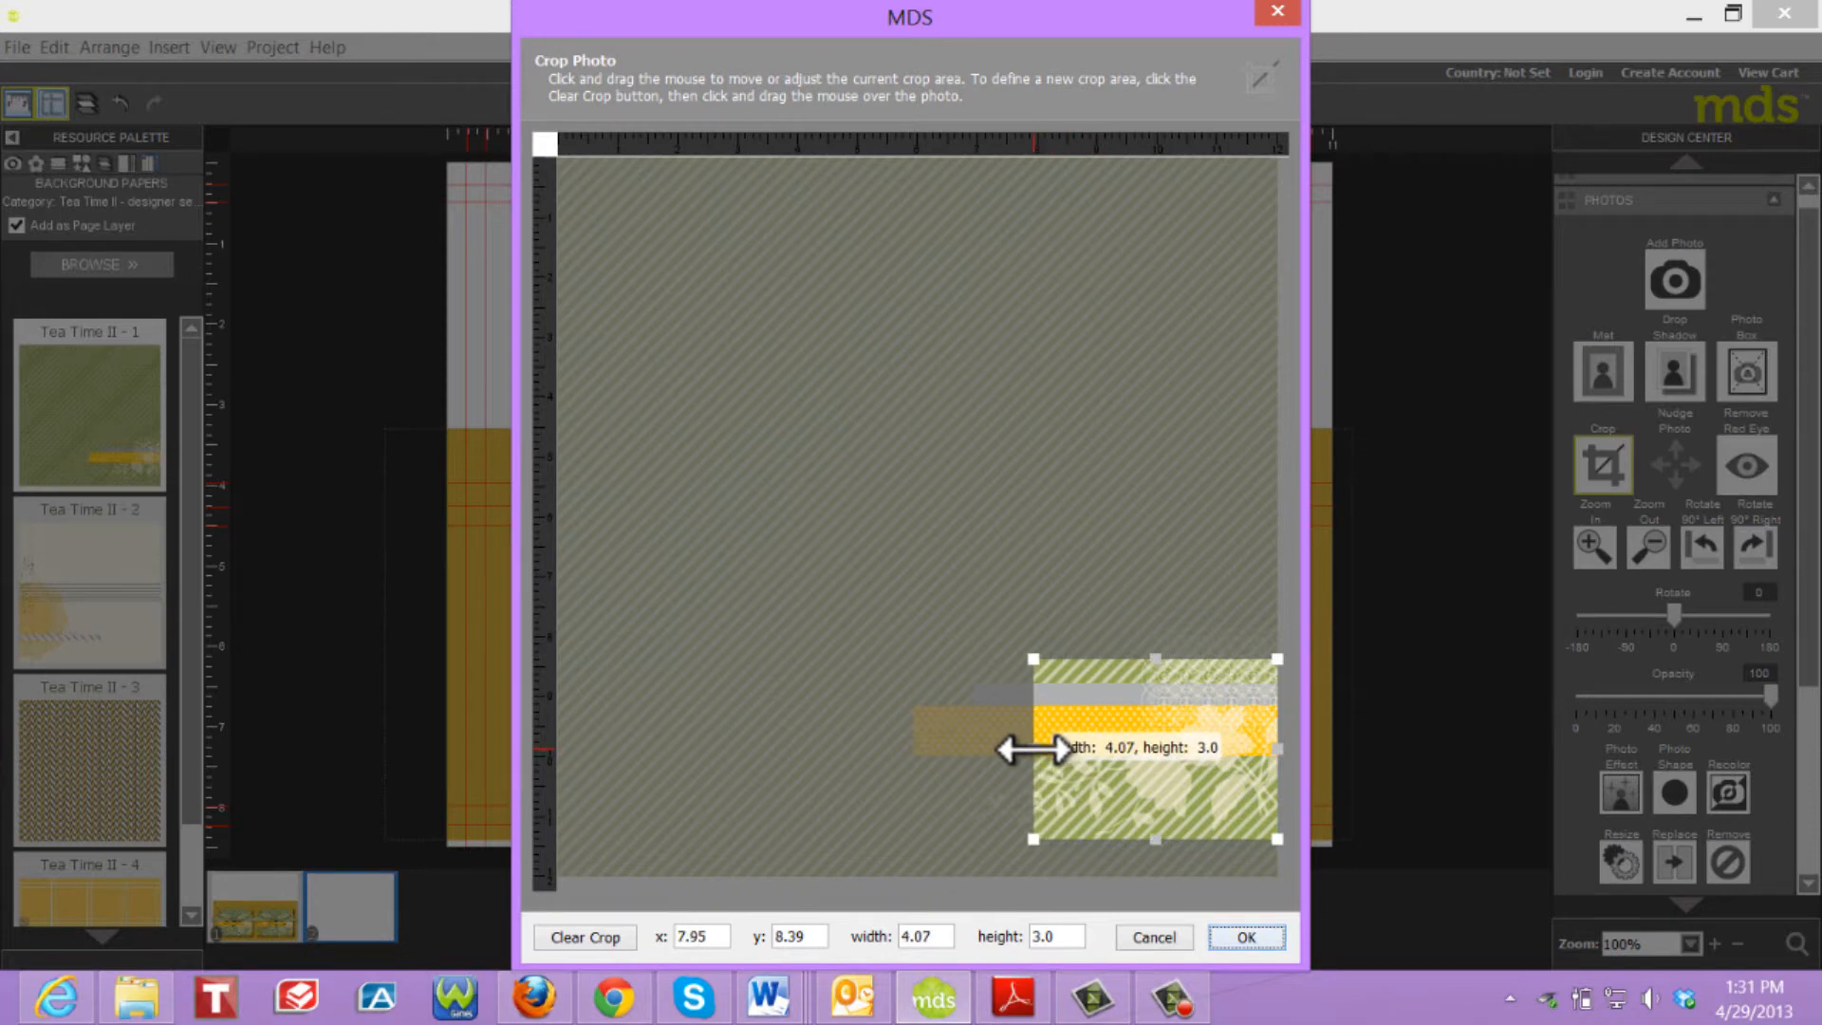
{"action": "left_click_drag", "start_coordinate": [1029, 749], "coordinate": [1004, 756]}
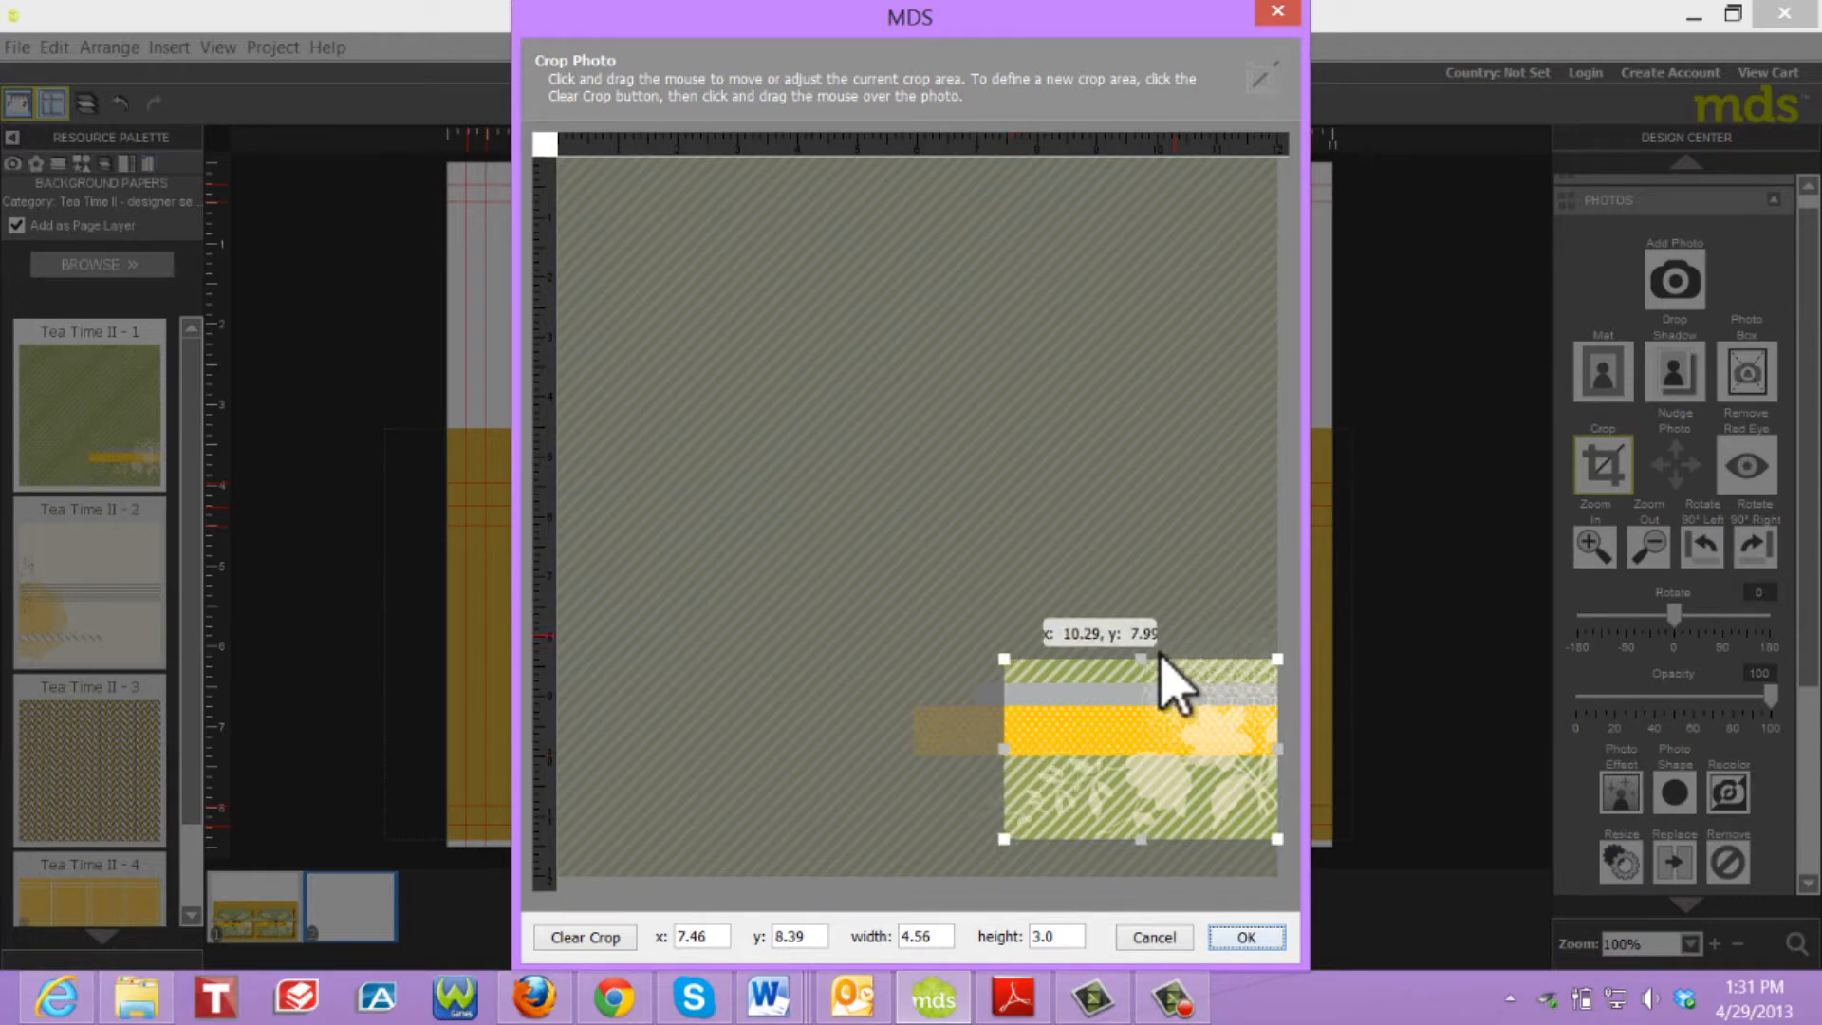
{"action": "left_click_drag", "start_coordinate": [1141, 653], "coordinate": [1141, 631]}
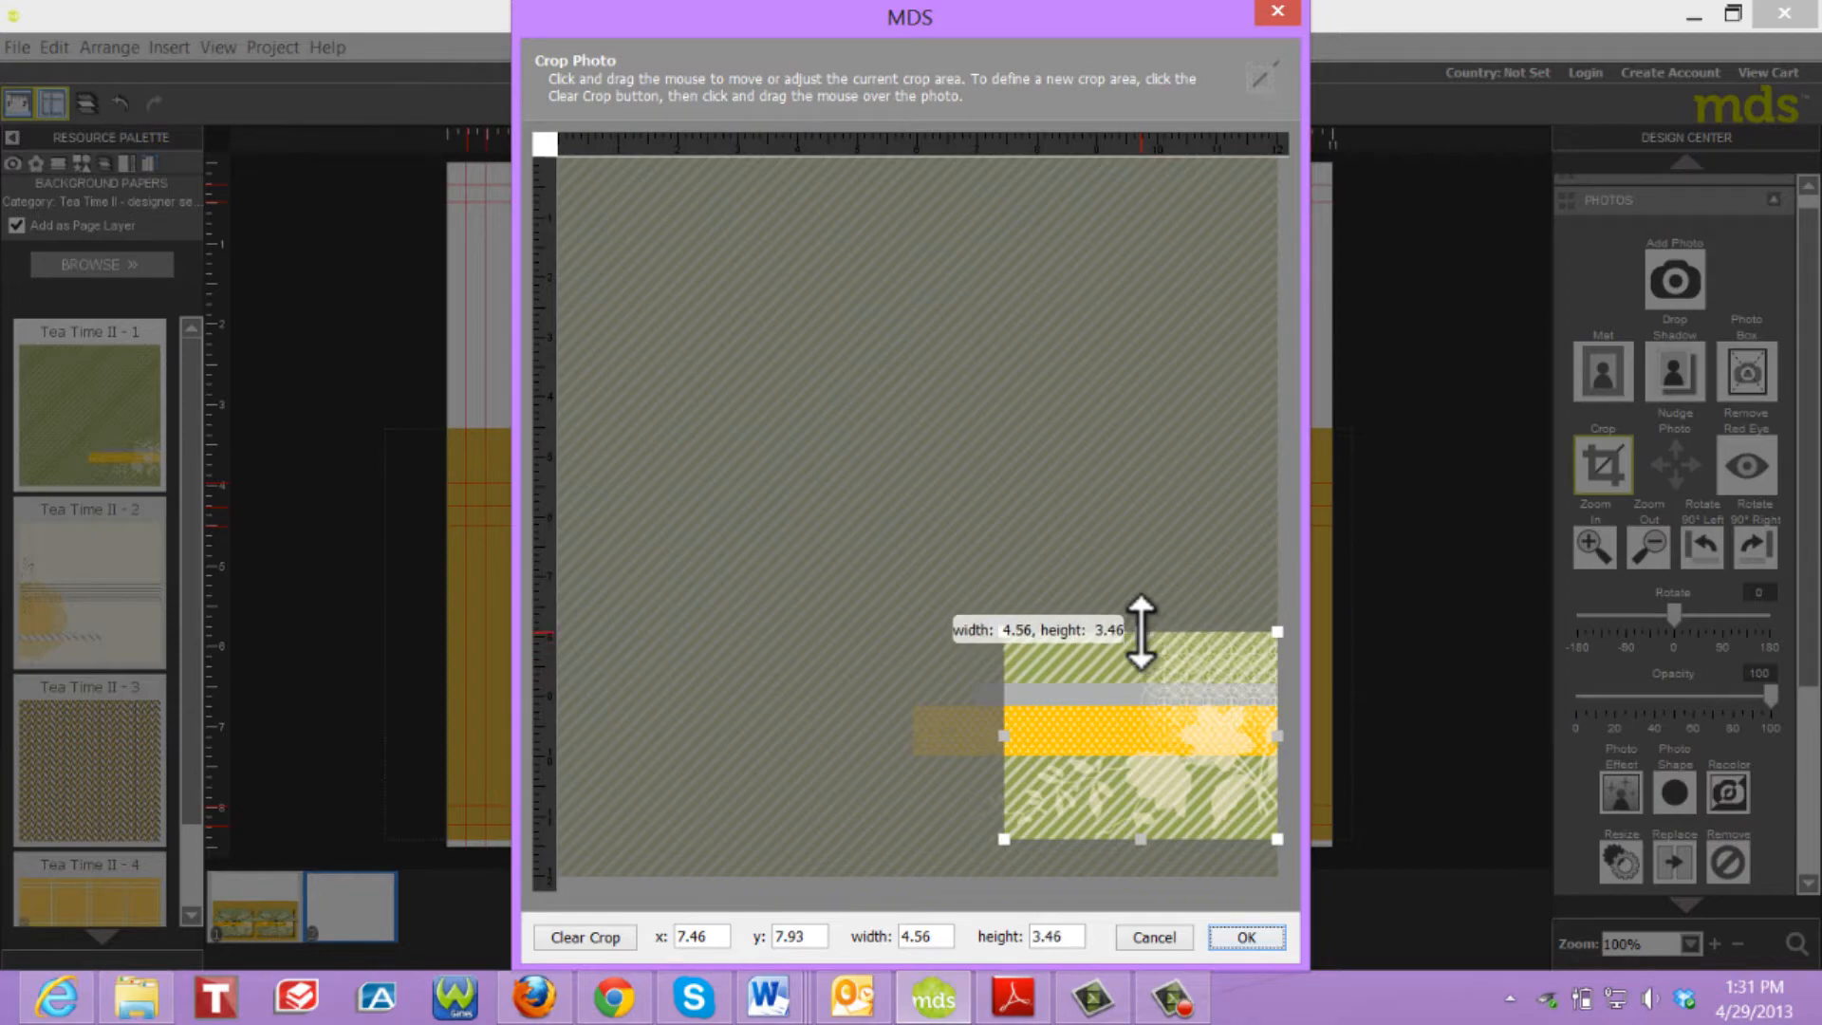
{"action": "left_click", "coordinate": [1246, 936]}
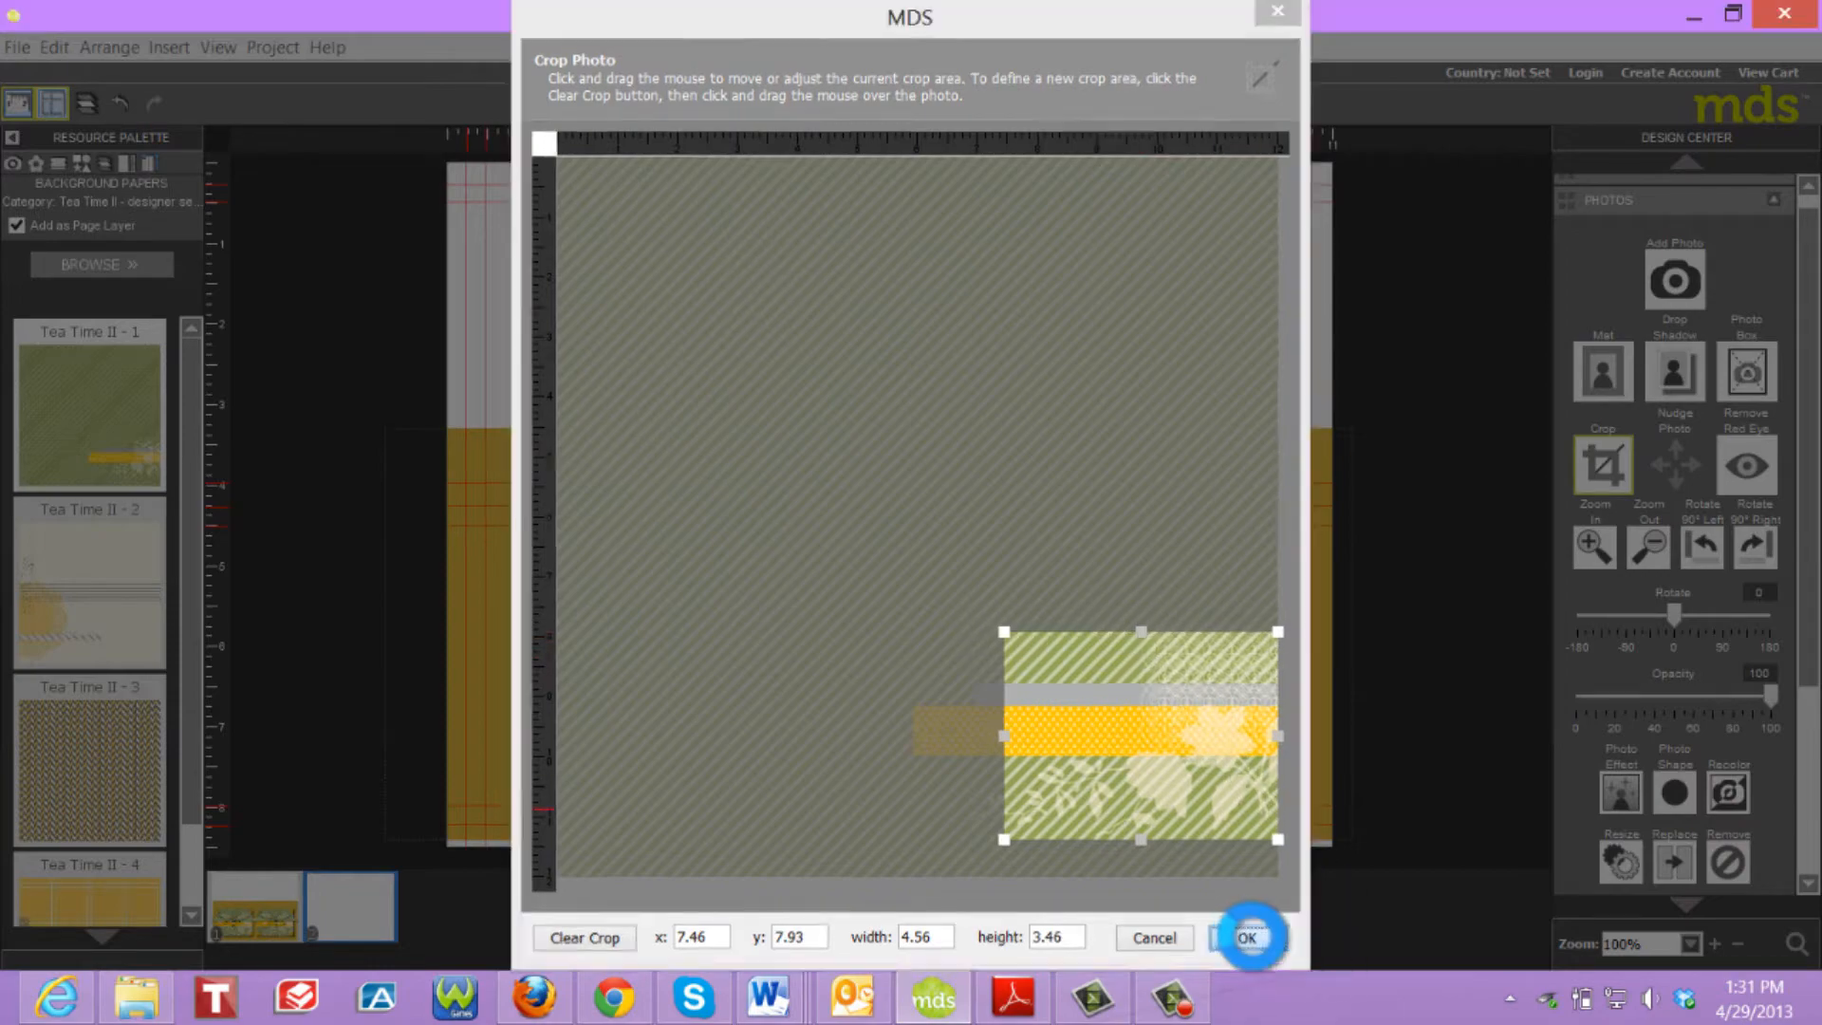
{"action": "left_click_drag", "start_coordinate": [1004, 583], "coordinate": [725, 720]}
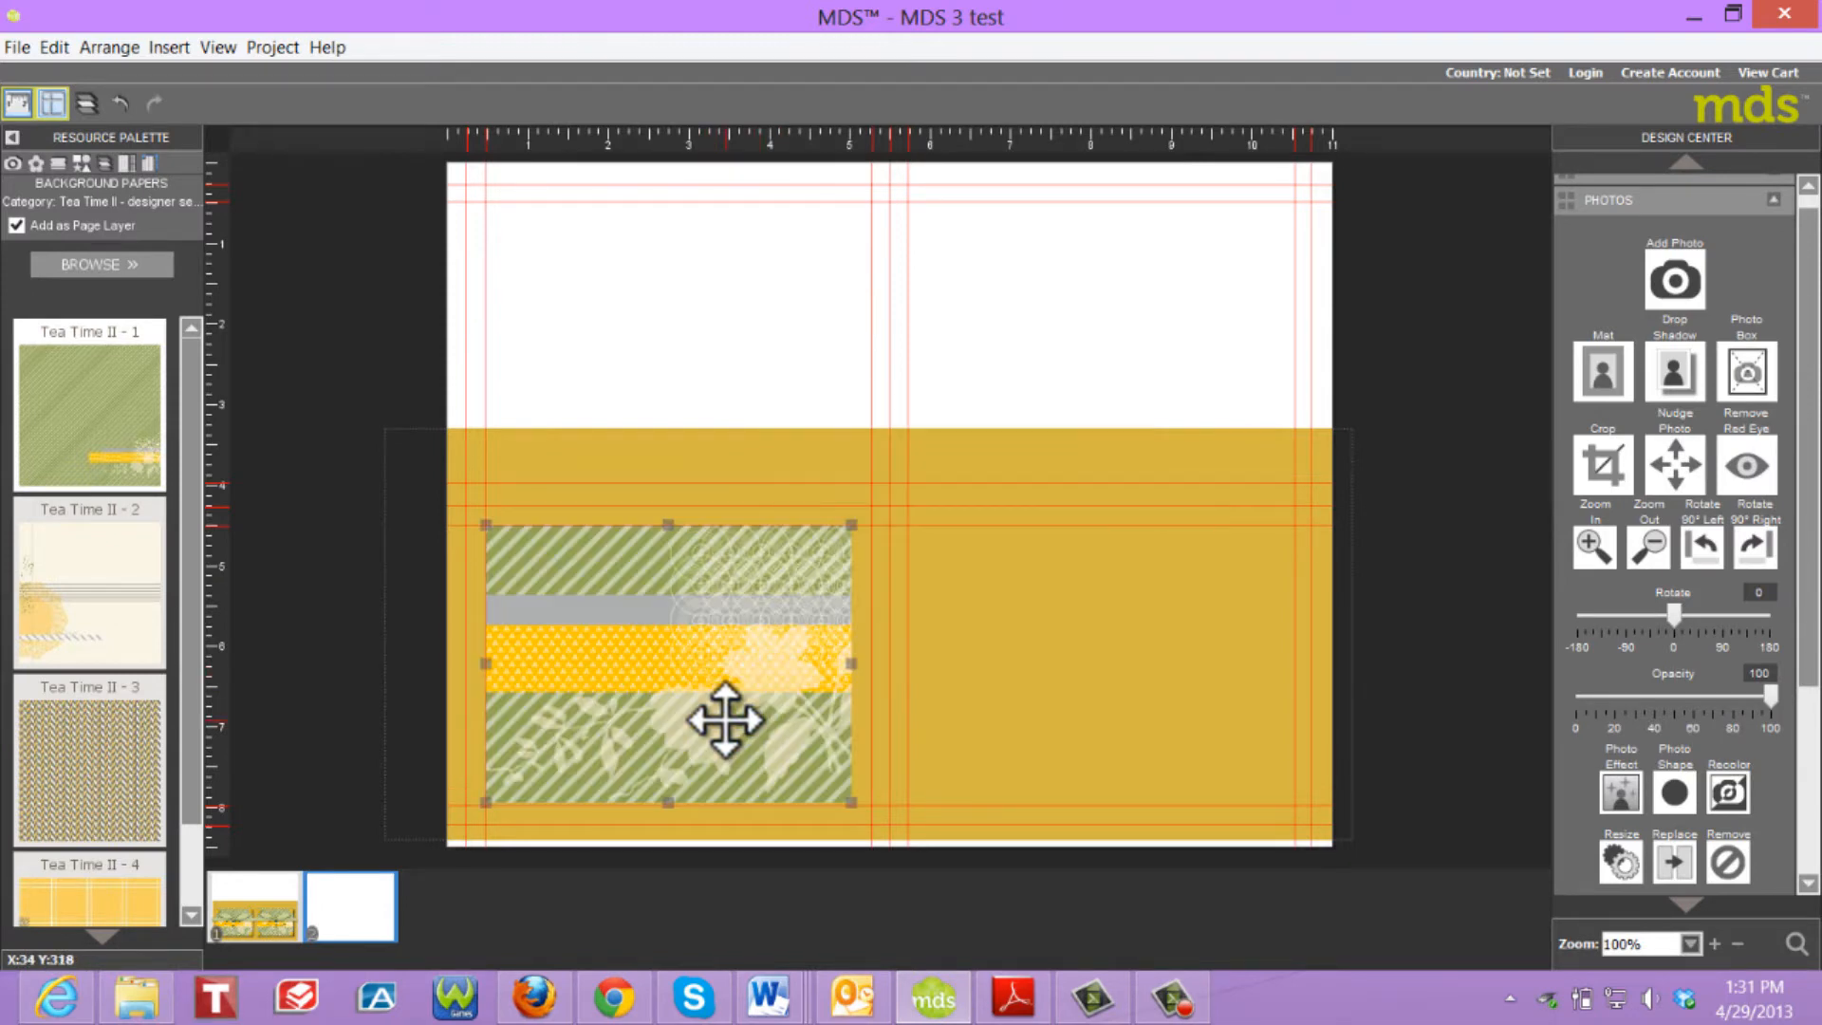
Widen the striped paper's crop to 4.71 and nudge the piece slightly to the right between the guides.
{"action": "left_click", "coordinate": [1604, 463]}
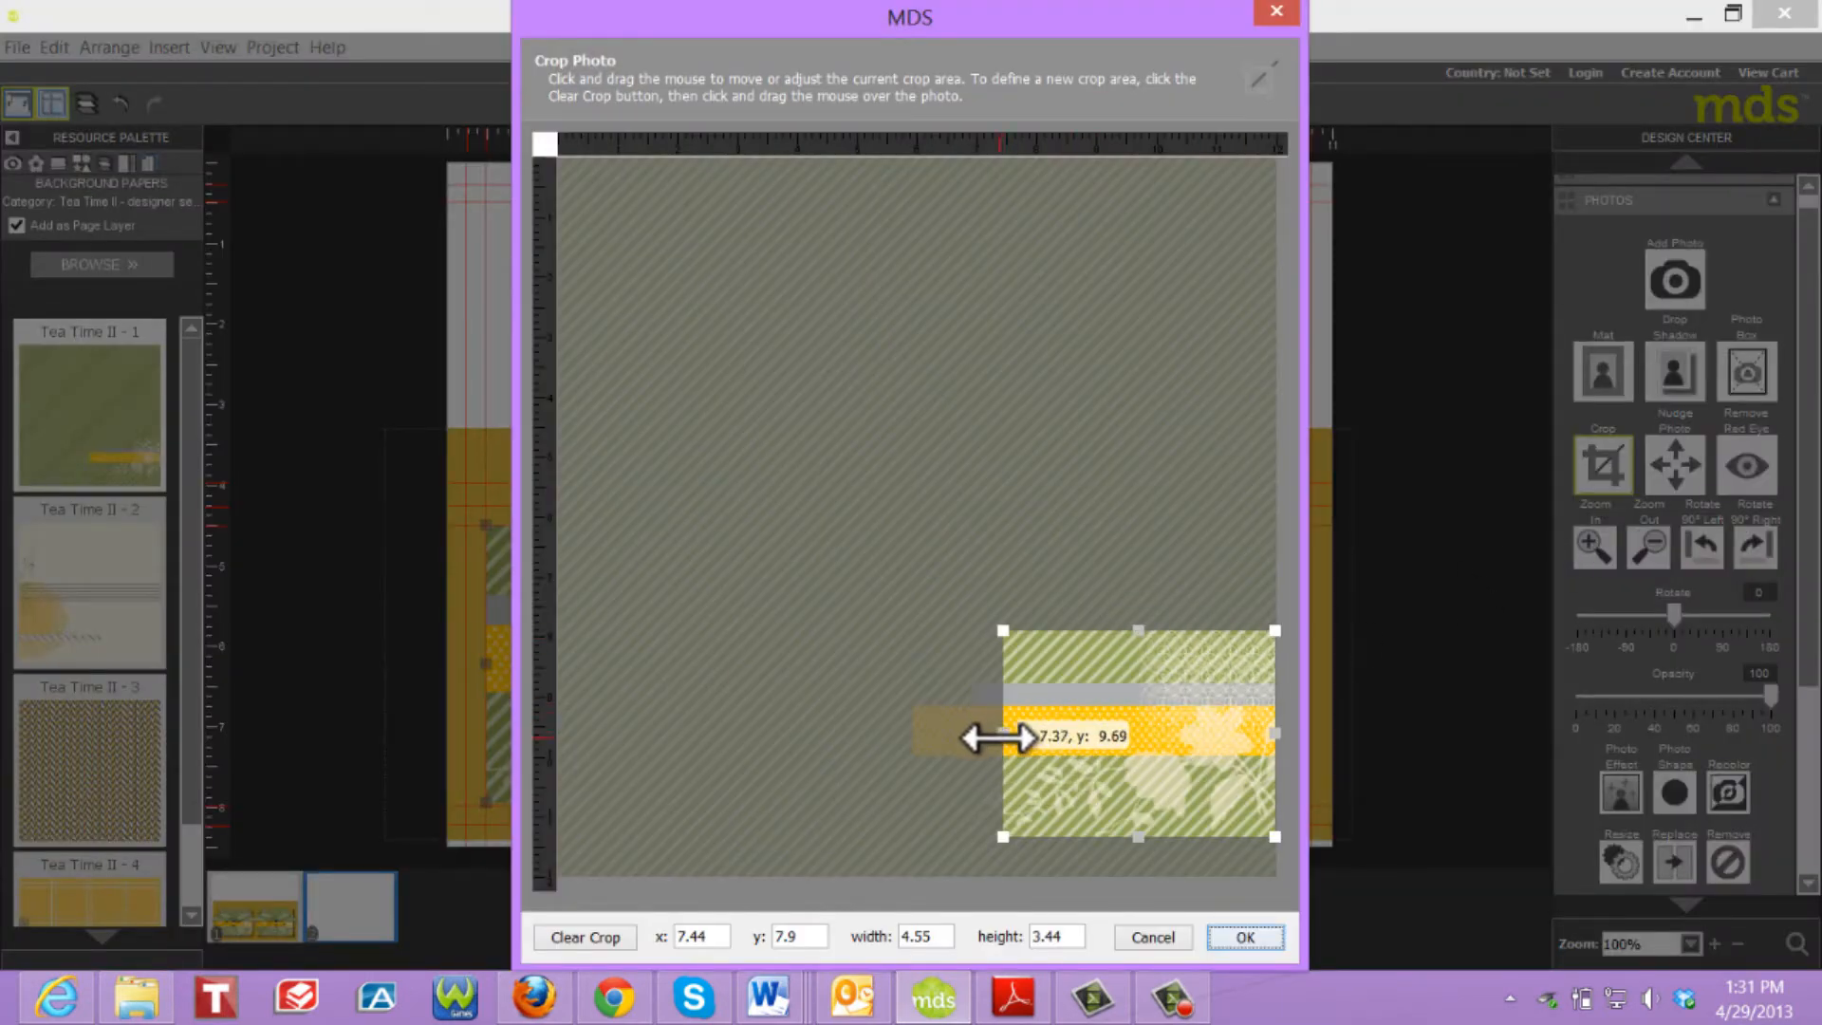
{"action": "left_click_drag", "start_coordinate": [996, 734], "coordinate": [992, 735]}
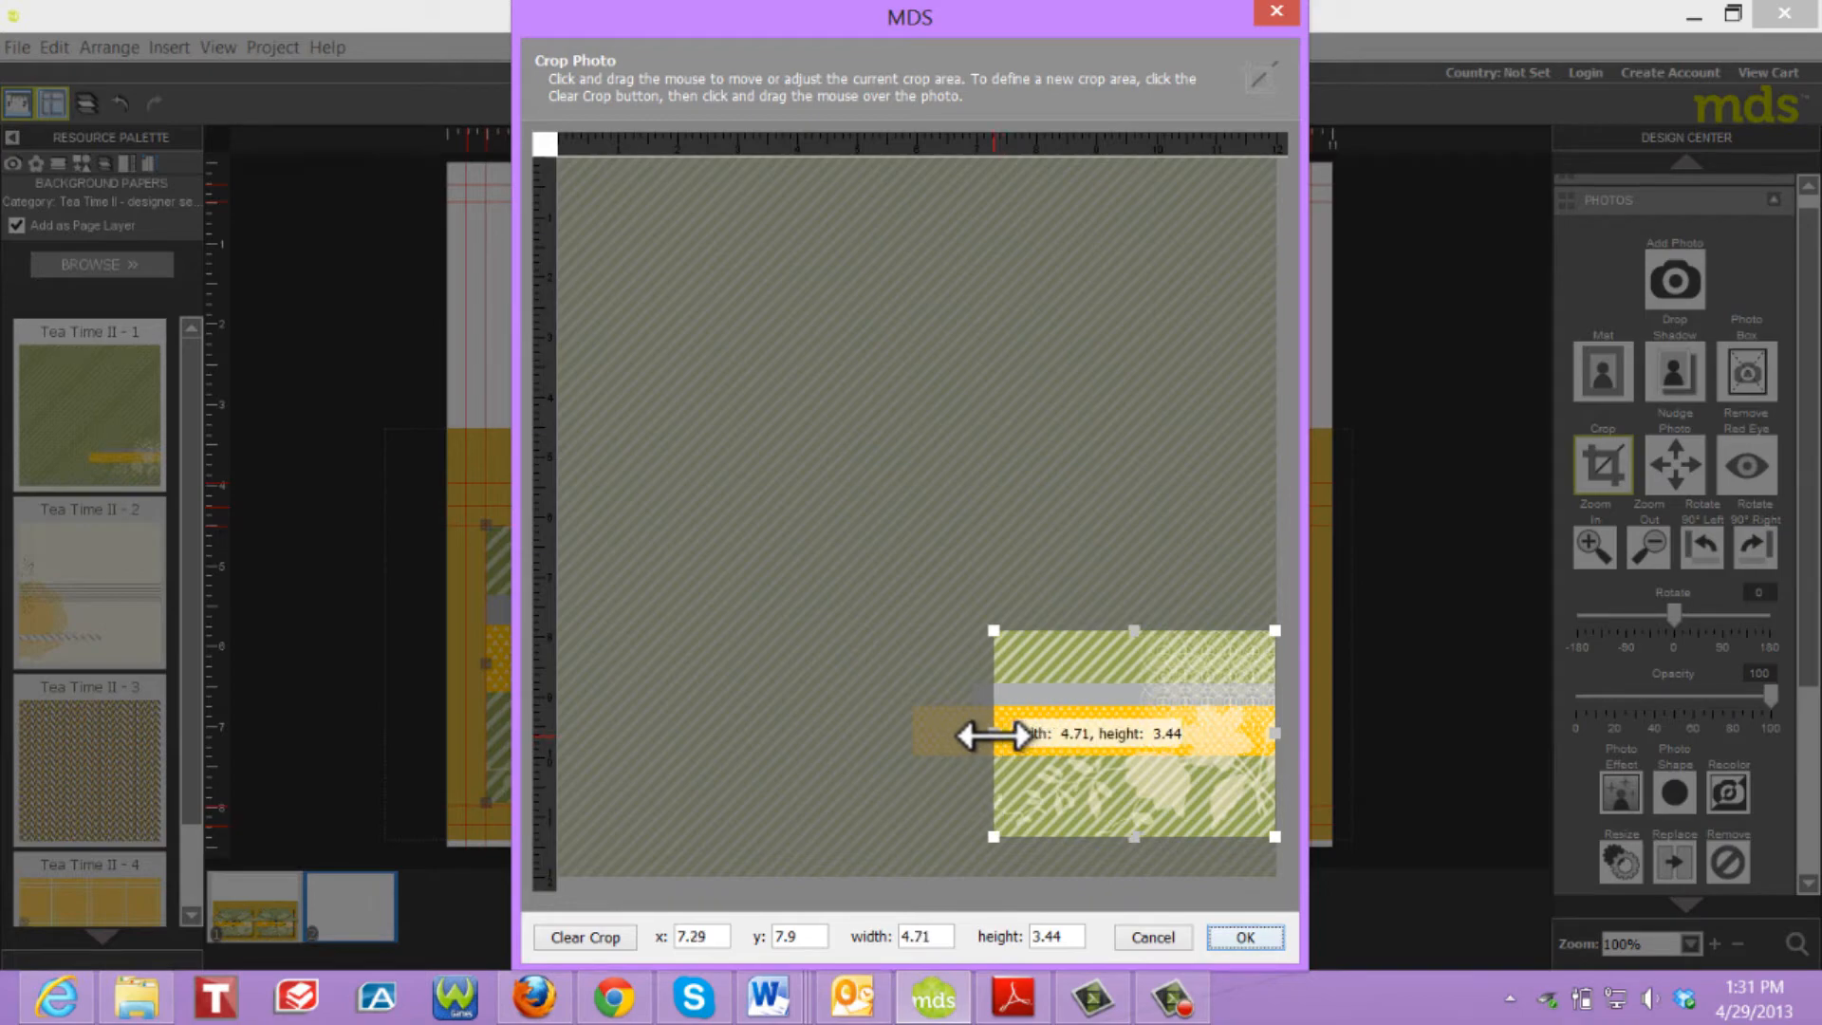
{"action": "left_click", "coordinate": [1249, 938]}
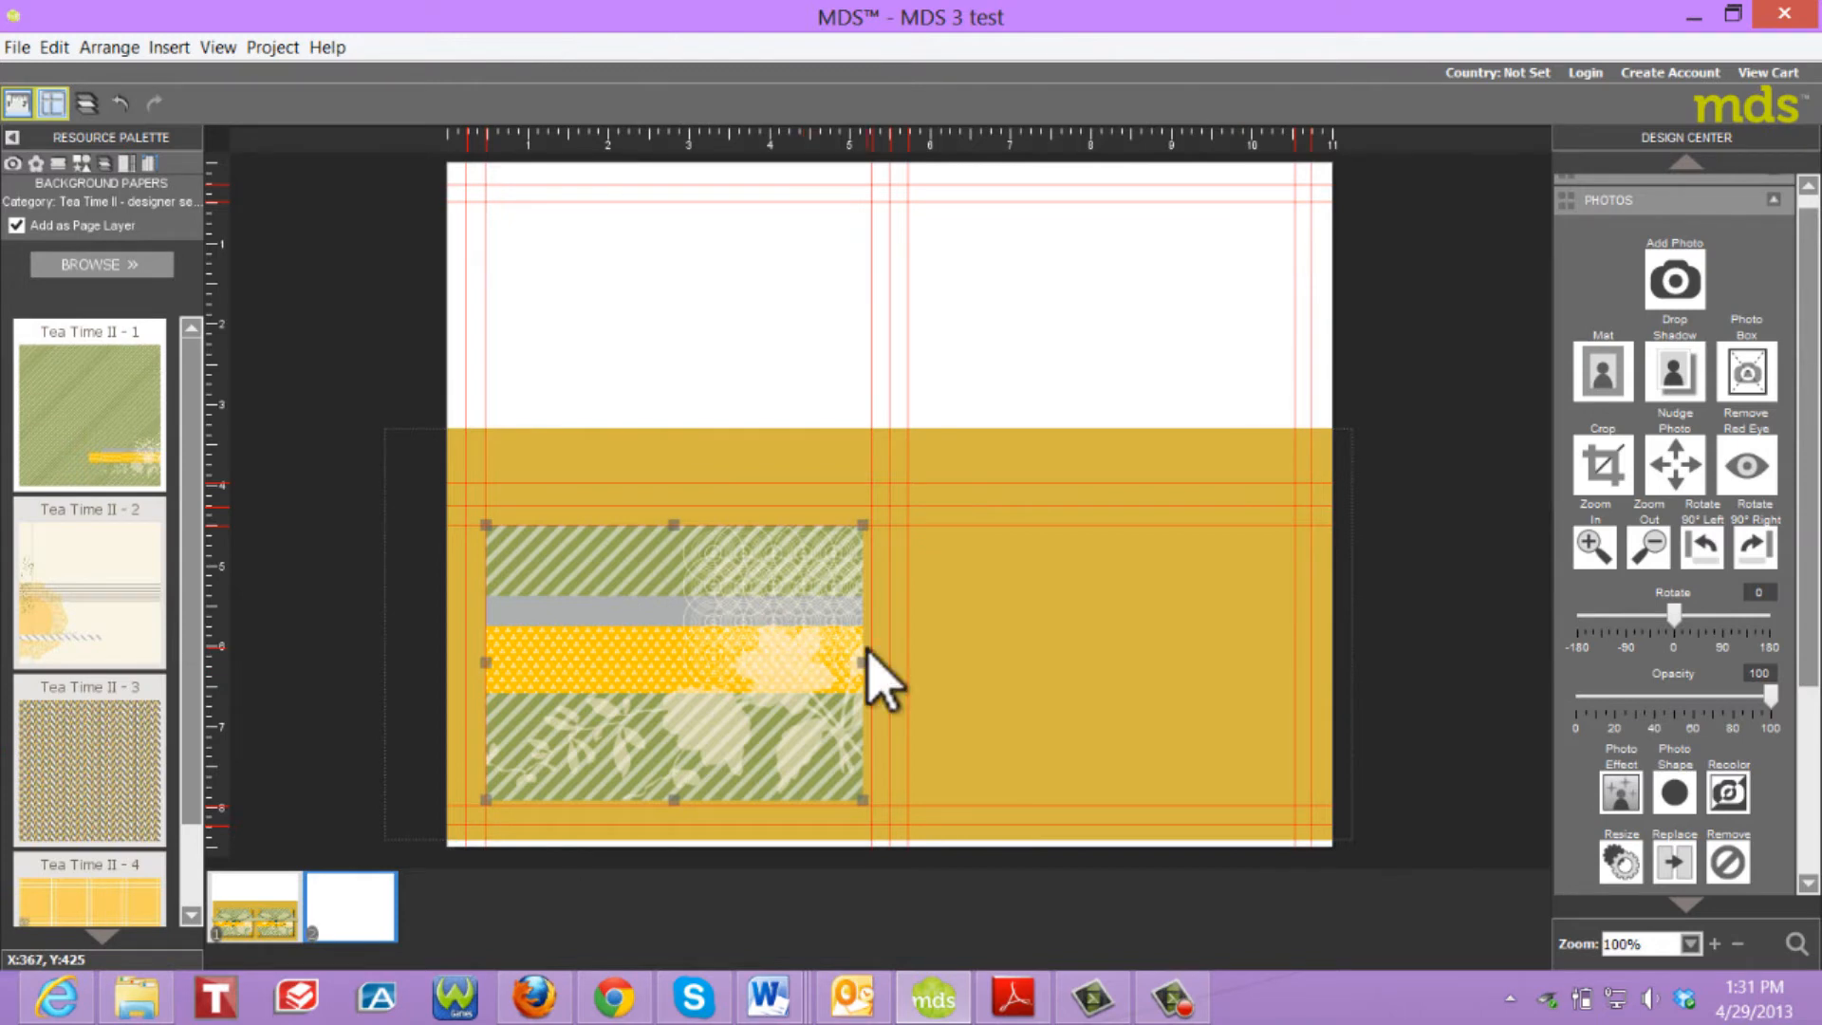
{"action": "key", "text": "Right"}
{"action": "key", "text": "Right"}
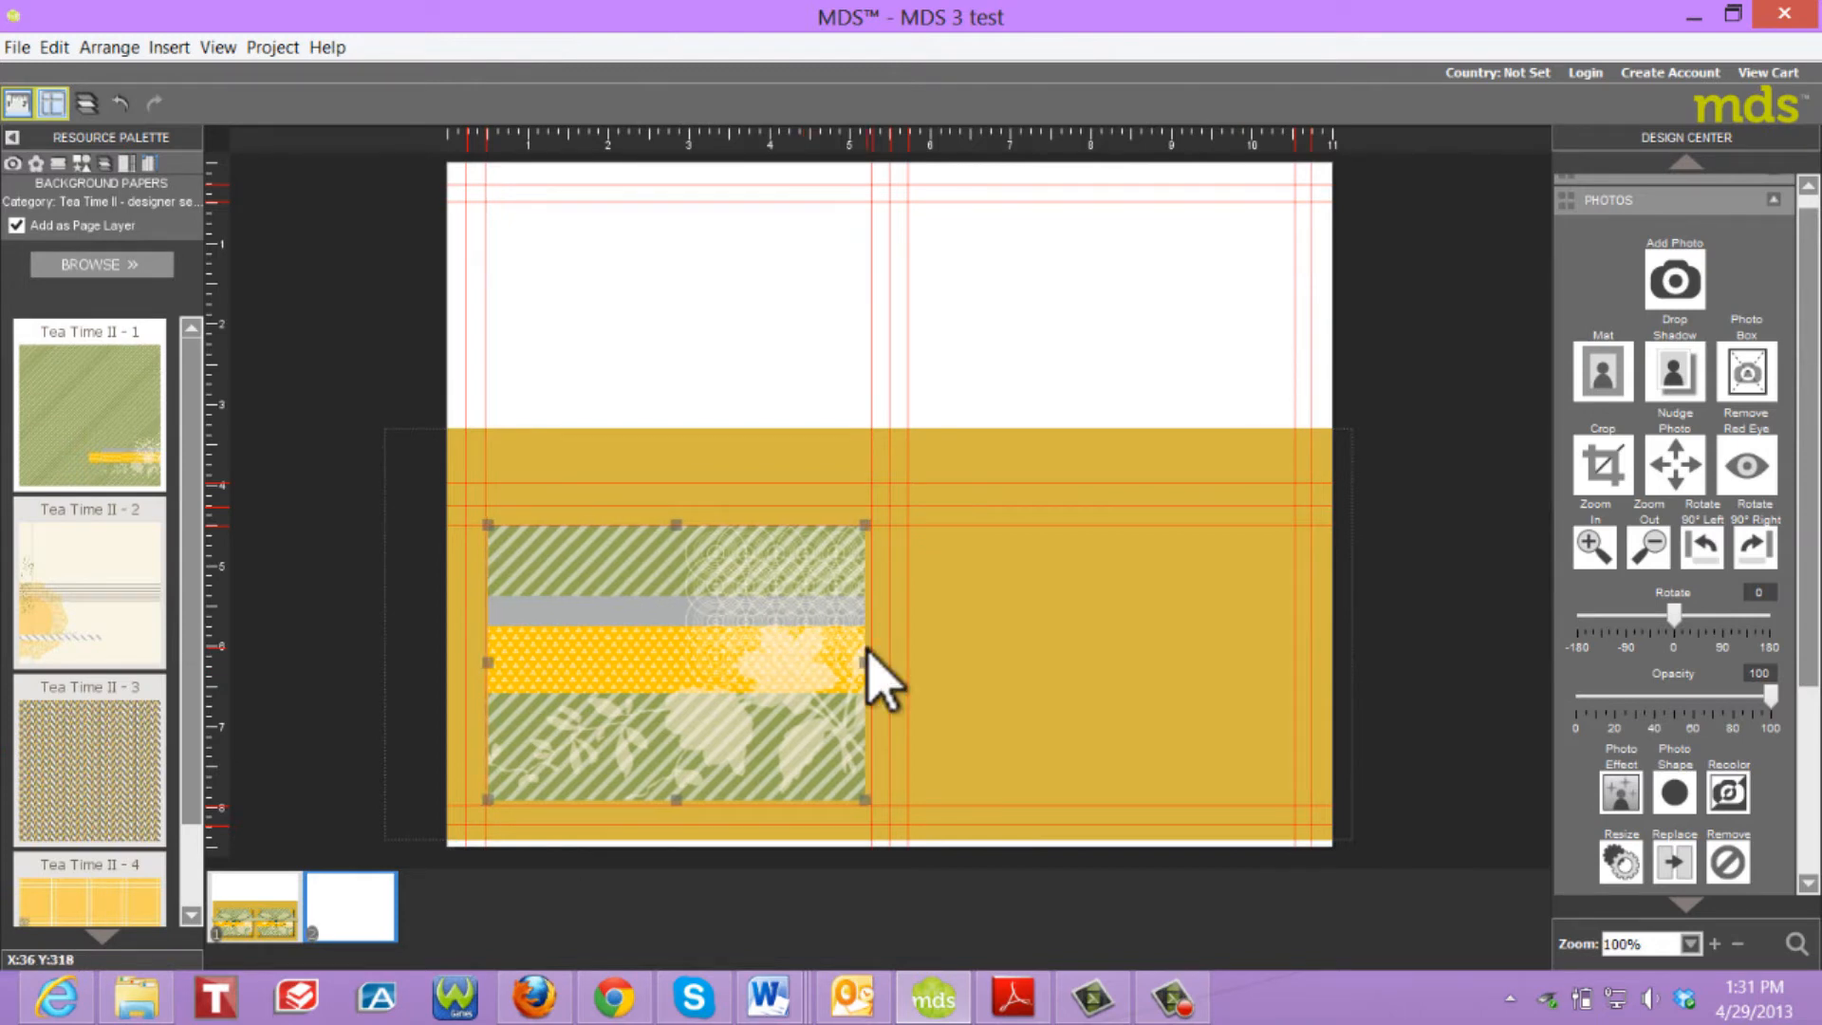
{"action": "key", "text": "Right"}
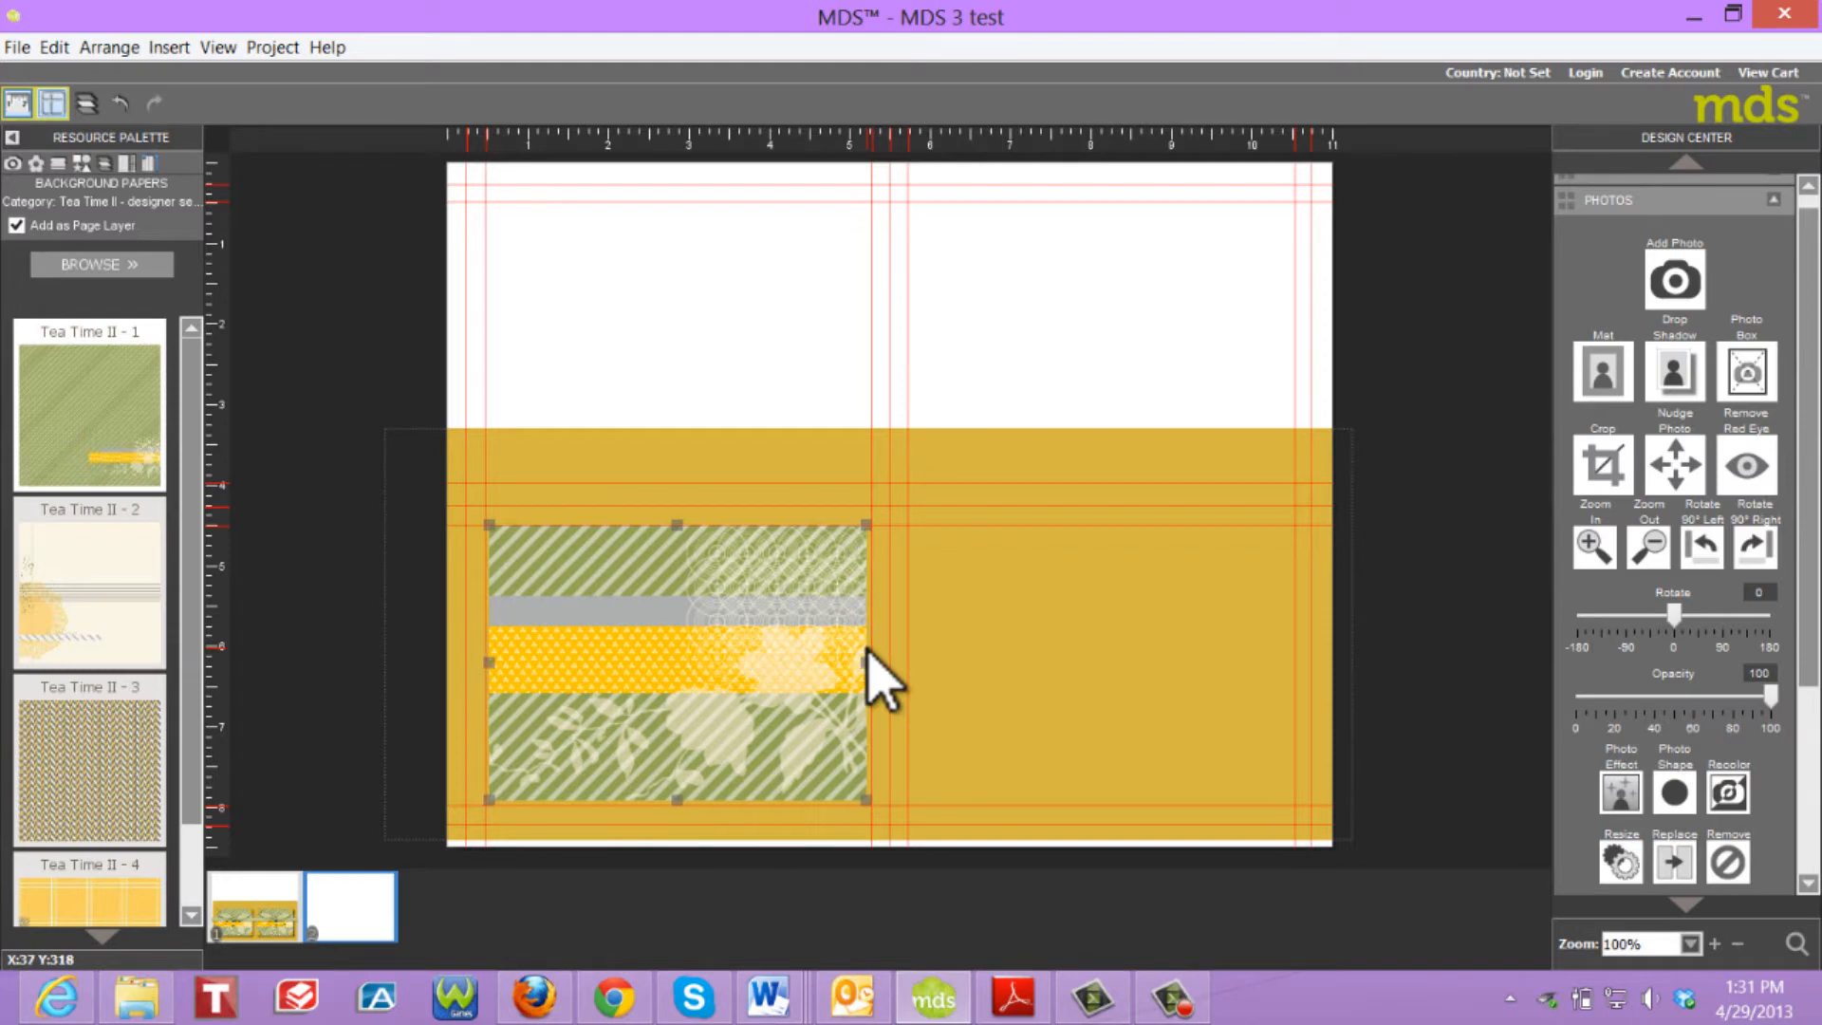
Nudge the striped paper slightly to the right, then place a duplicate of it between the guides of the right card.
{"action": "key", "text": "Right"}
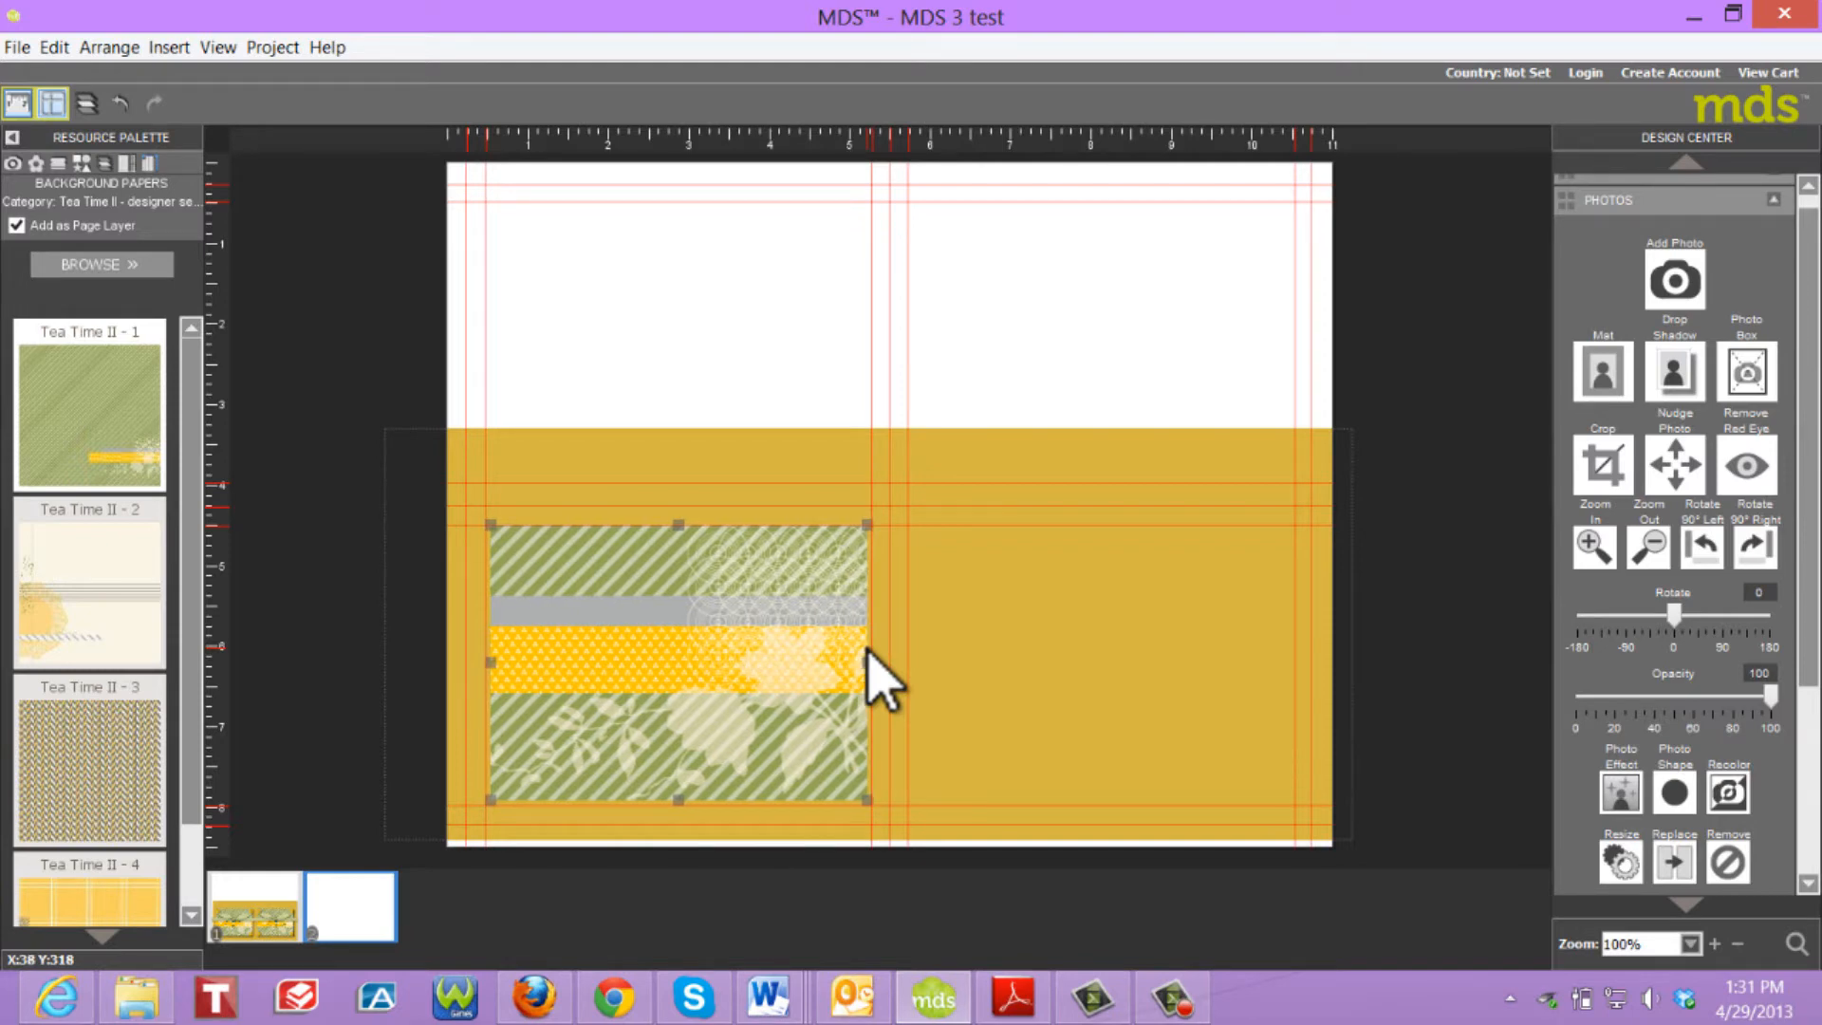
{"action": "left_click", "coordinate": [670, 666]}
{"action": "left_click_drag", "start_coordinate": [670, 667], "coordinate": [1133, 655]}
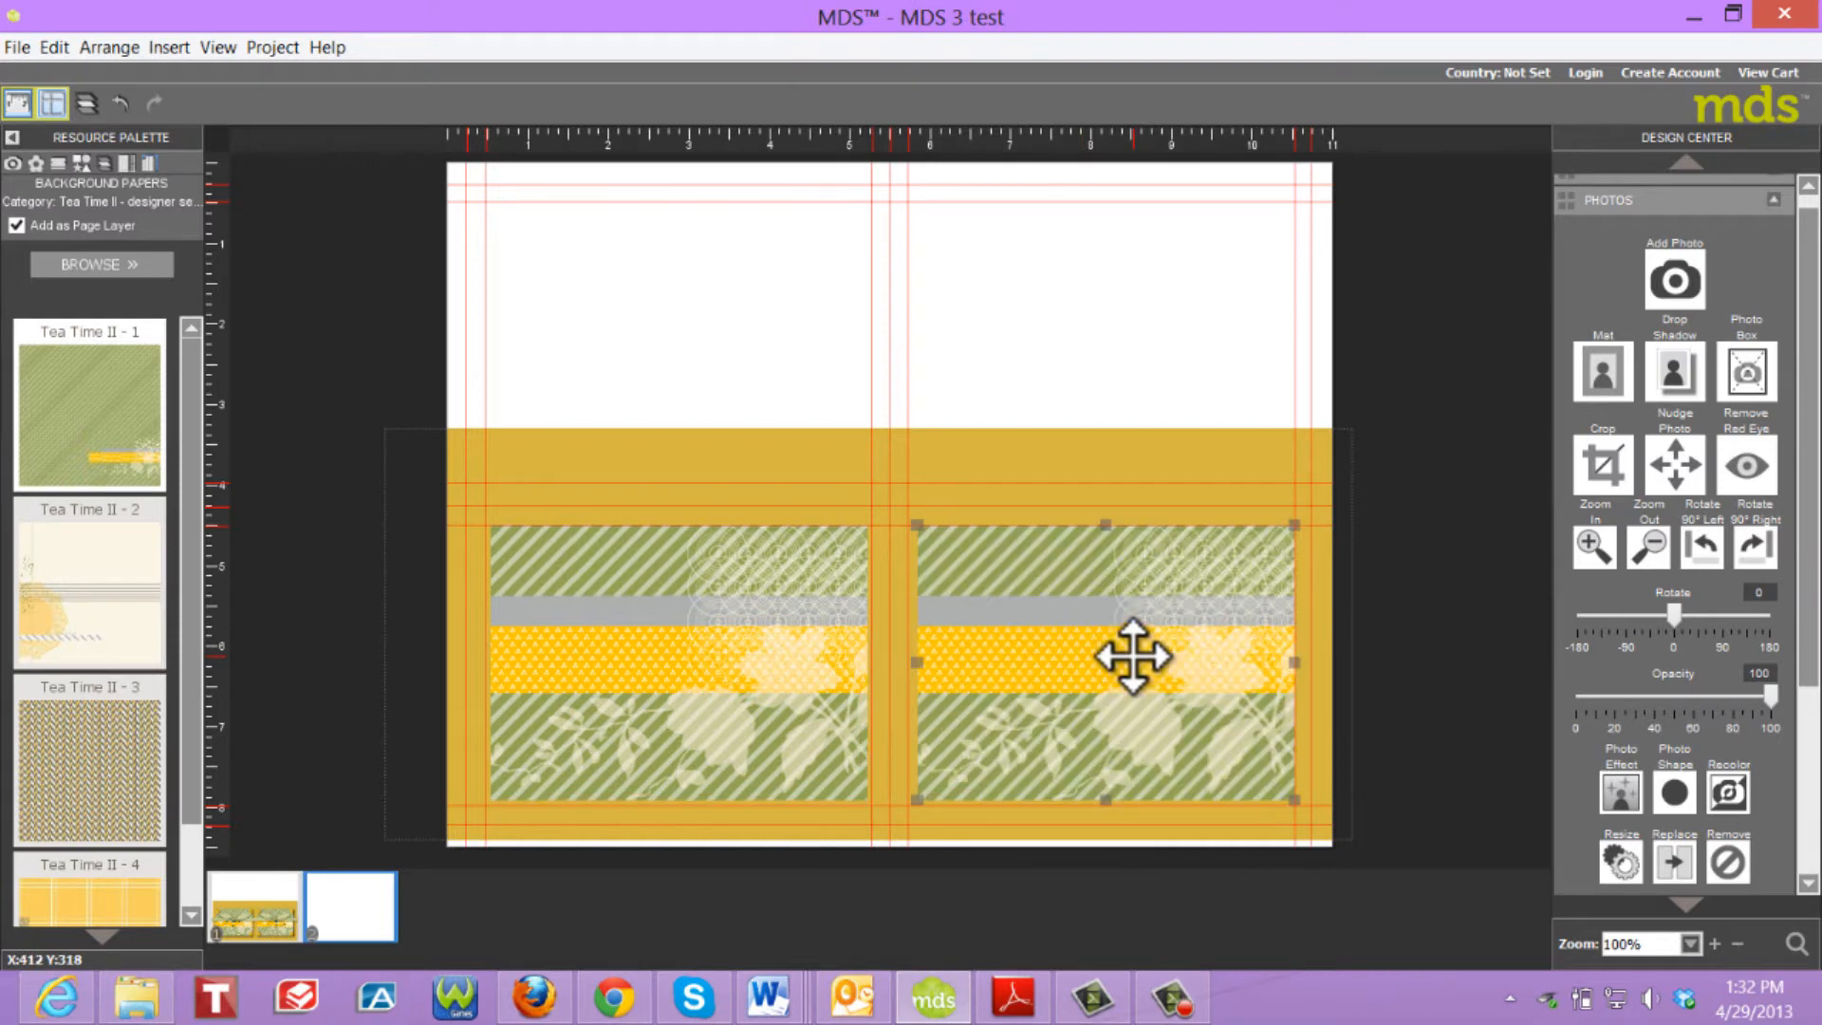
{"action": "key", "text": "Left"}
{"action": "key", "text": "Left"}
{"action": "key", "text": "Left"}
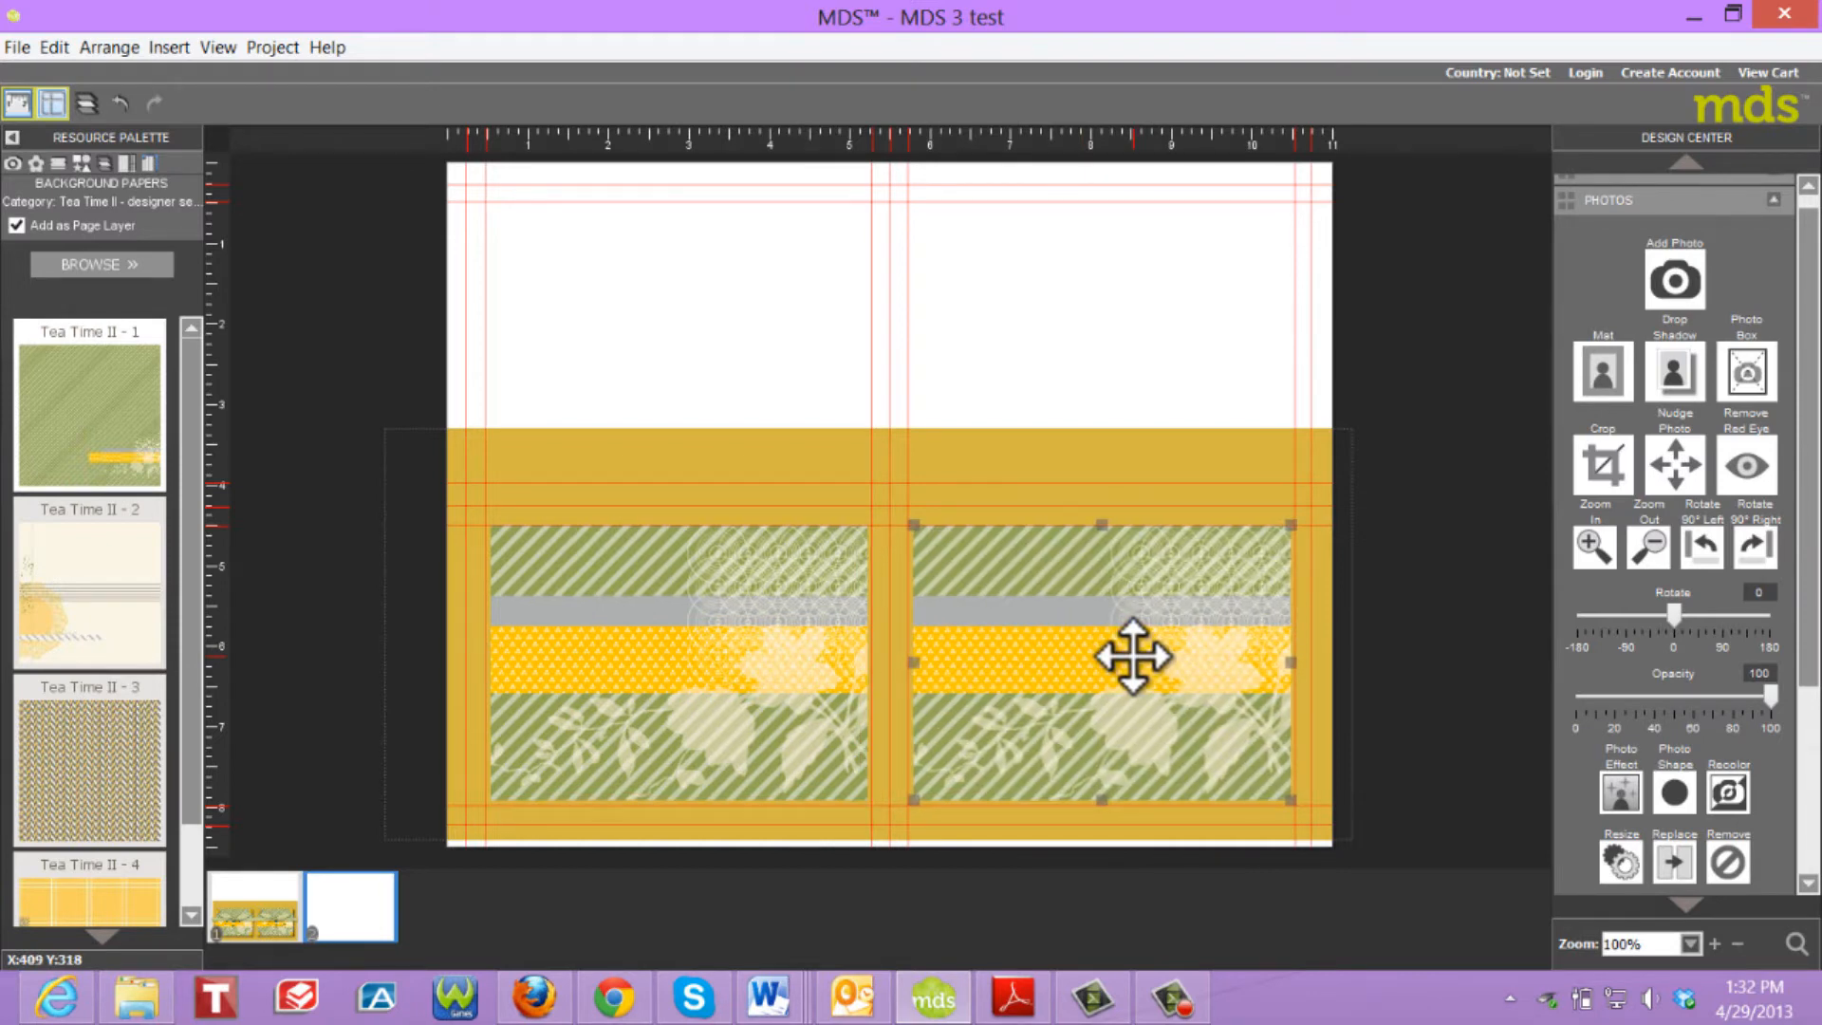
Add the yellow daffodil Dahlias embellishment and place it in the upper-left corner of the left card's striped paper.
{"action": "left_click", "coordinate": [35, 166]}
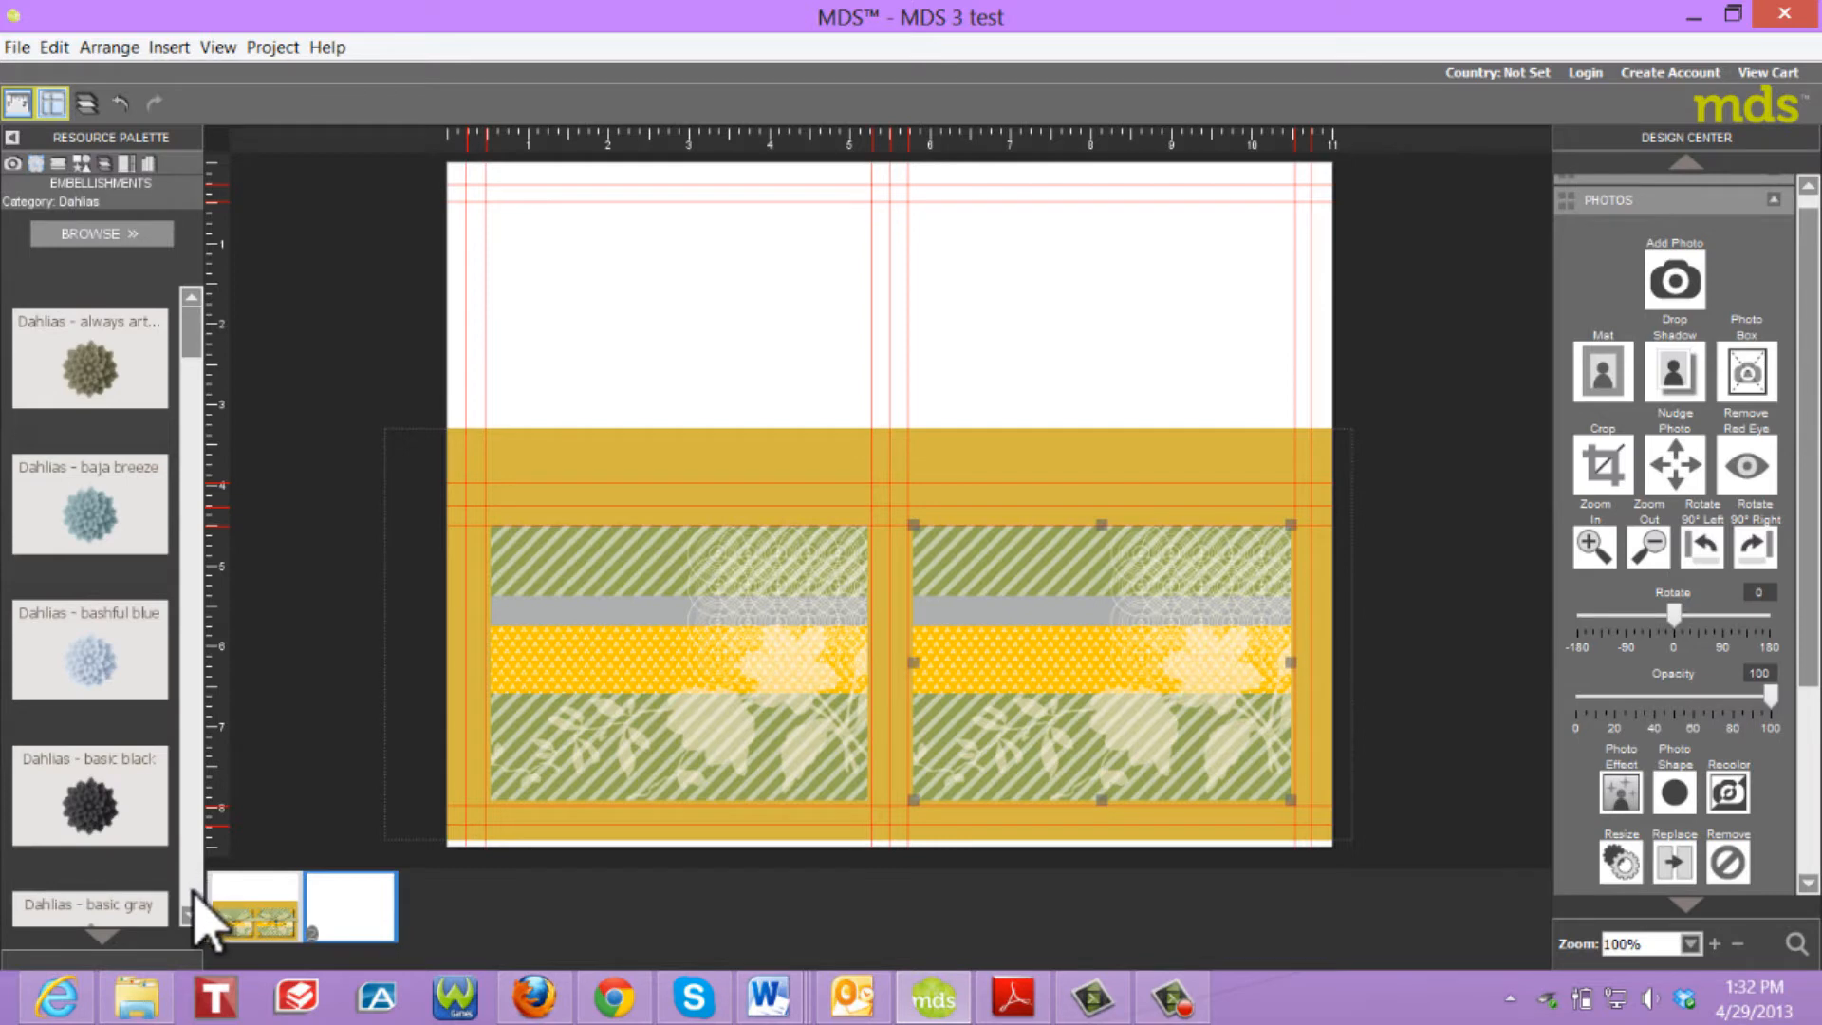
{"action": "scroll", "coordinate": [195, 913], "scroll_direction": "down", "scroll_amount": 5}
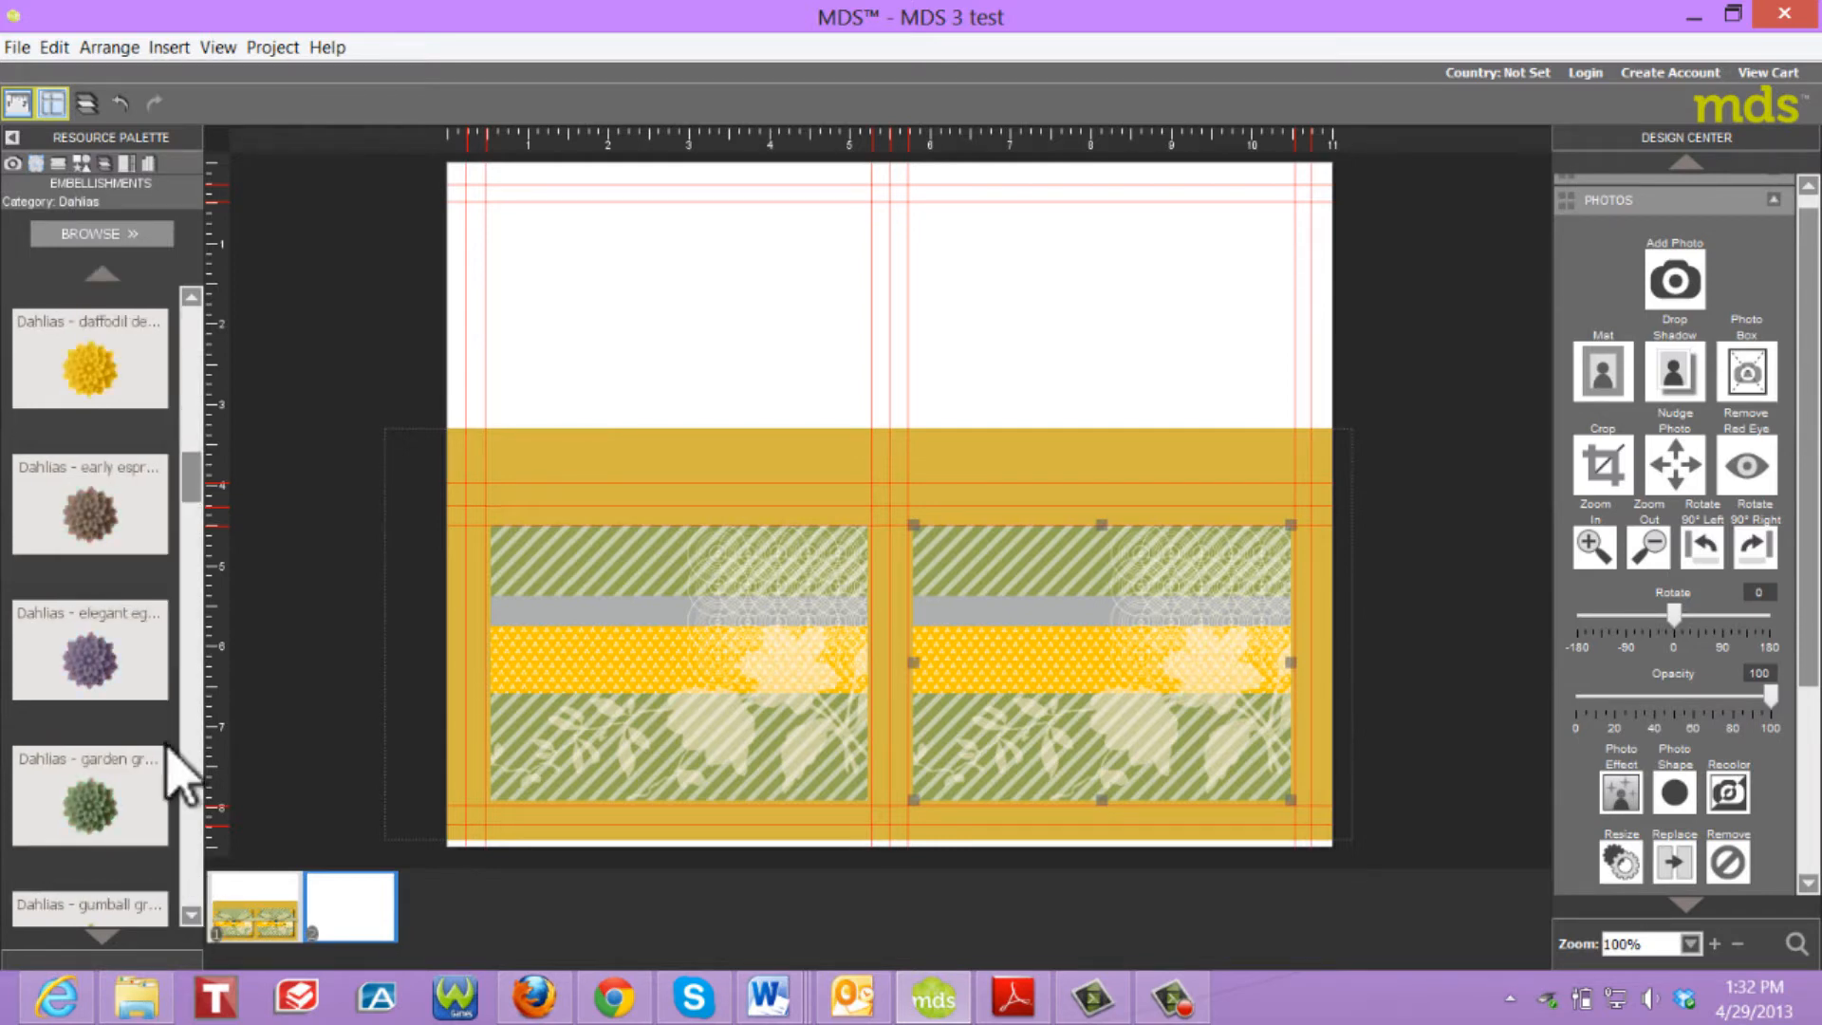
{"action": "left_click_drag", "start_coordinate": [90, 370], "coordinate": [602, 571]}
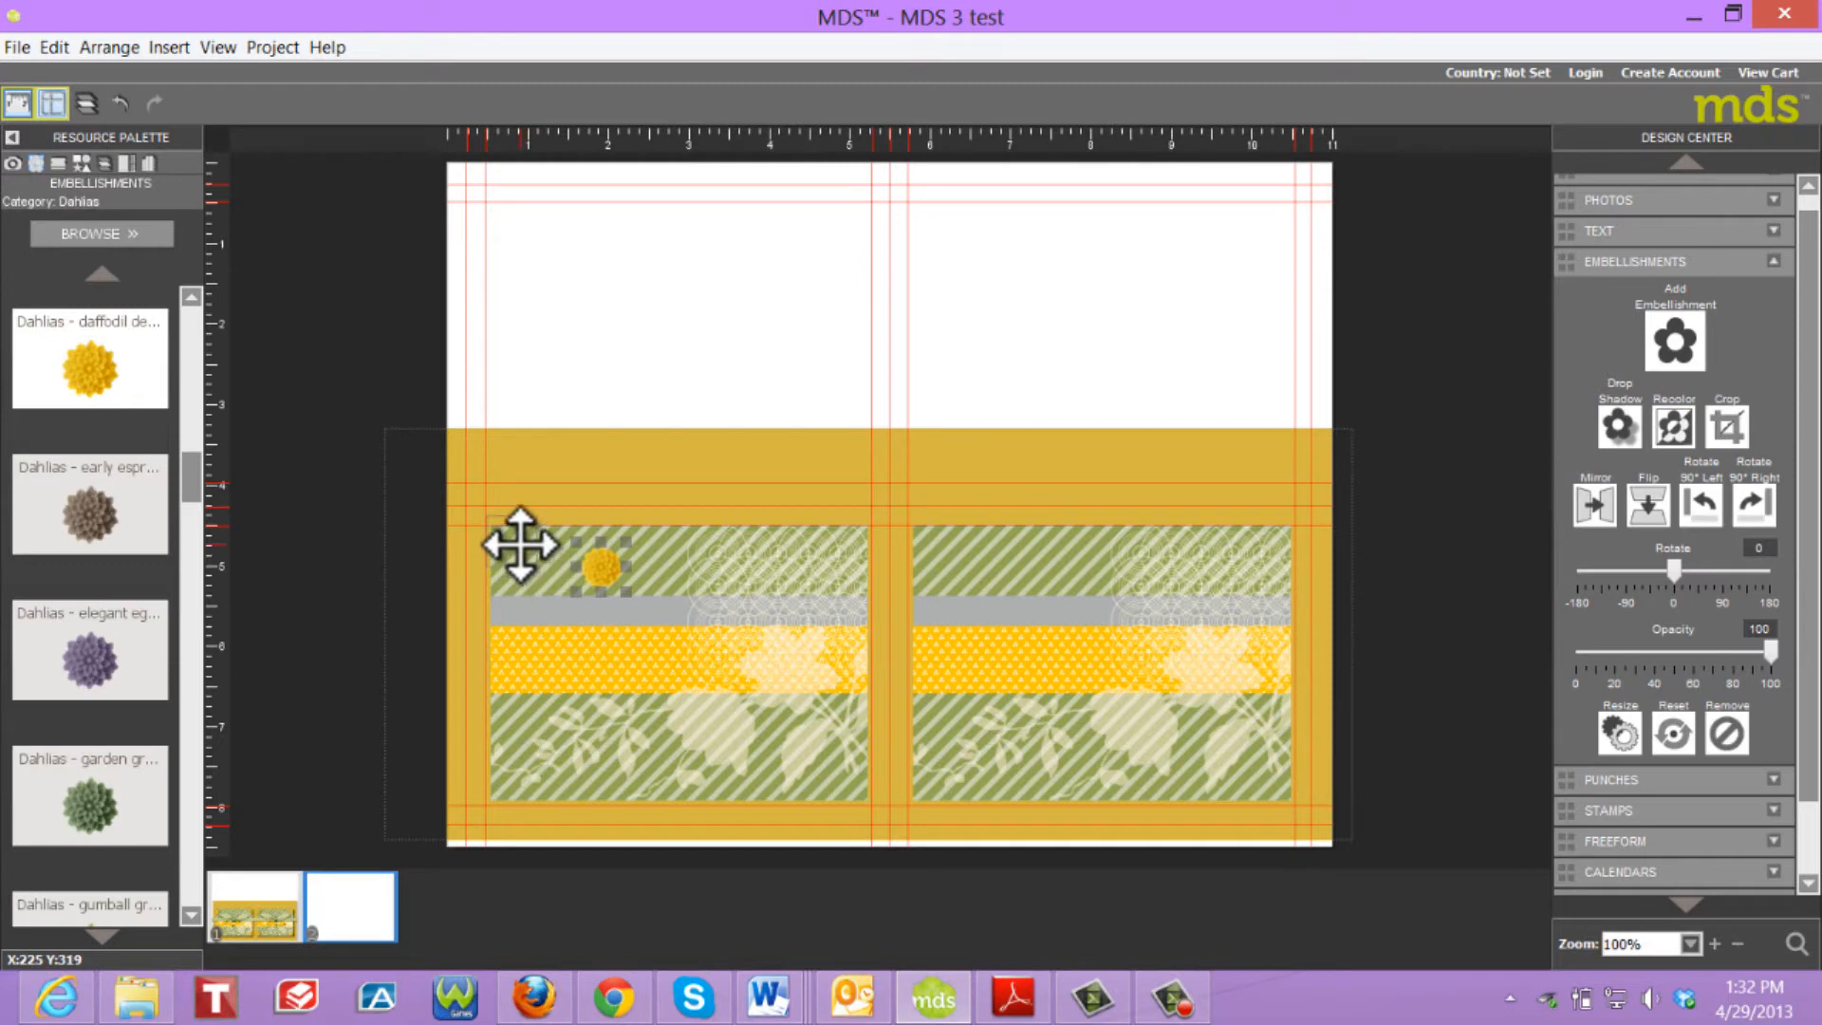
{"action": "left_click_drag", "start_coordinate": [521, 556], "coordinate": [519, 556]}
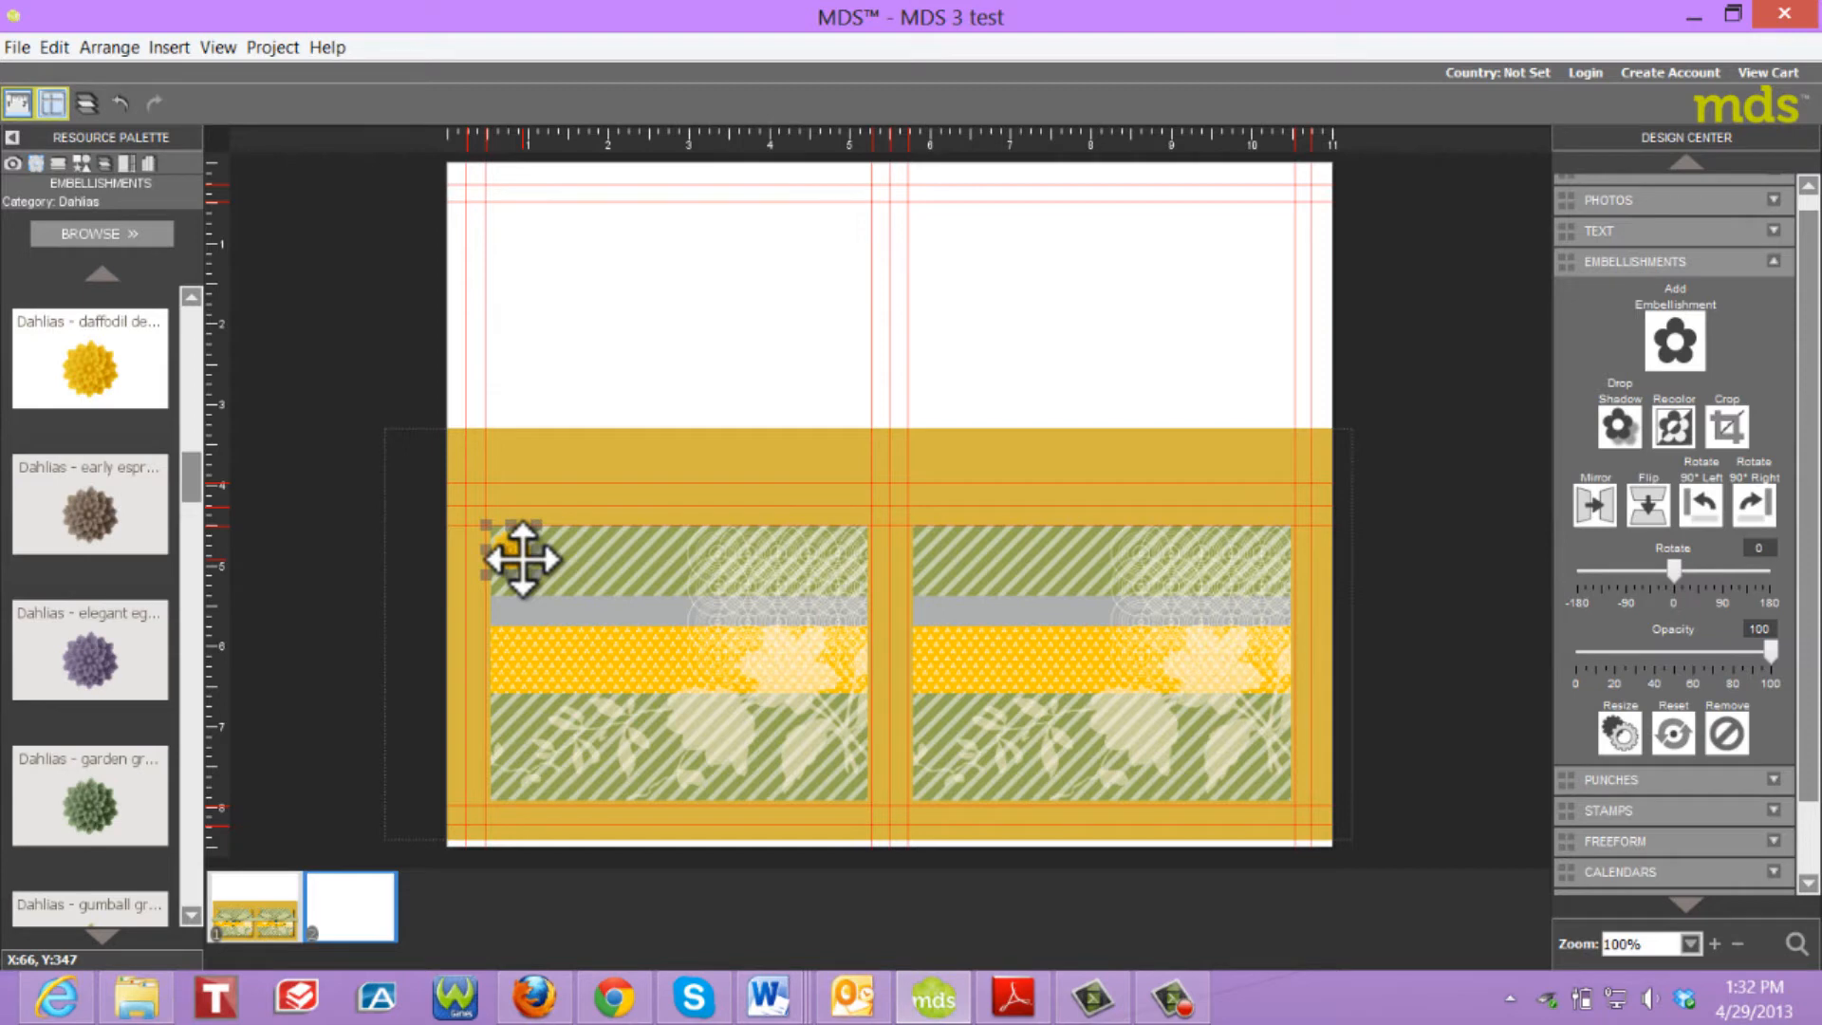
Place duplicates of the yellow dahlia in all four corners of the right card's striped paper.
{"action": "key", "text": "ctrl+v"}
{"action": "left_click_drag", "start_coordinate": [525, 565], "coordinate": [1269, 558]}
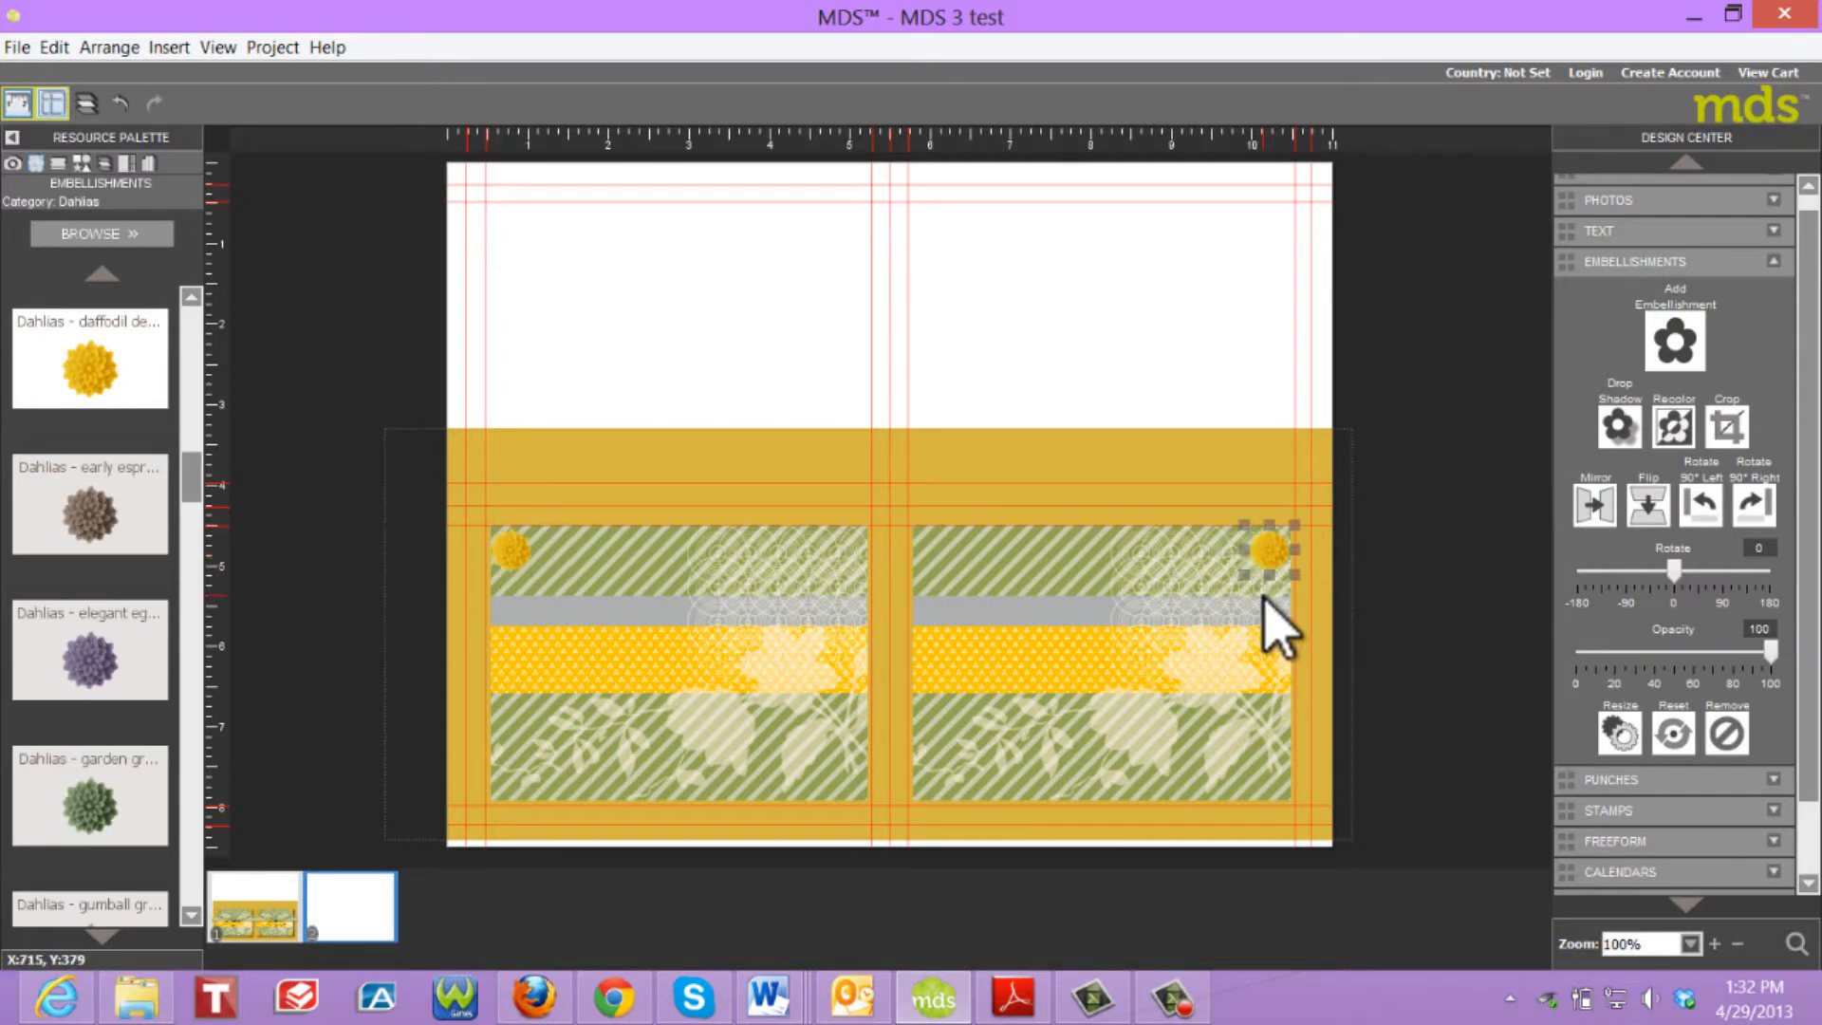
{"action": "left_click_drag", "start_coordinate": [90, 408], "coordinate": [976, 504]}
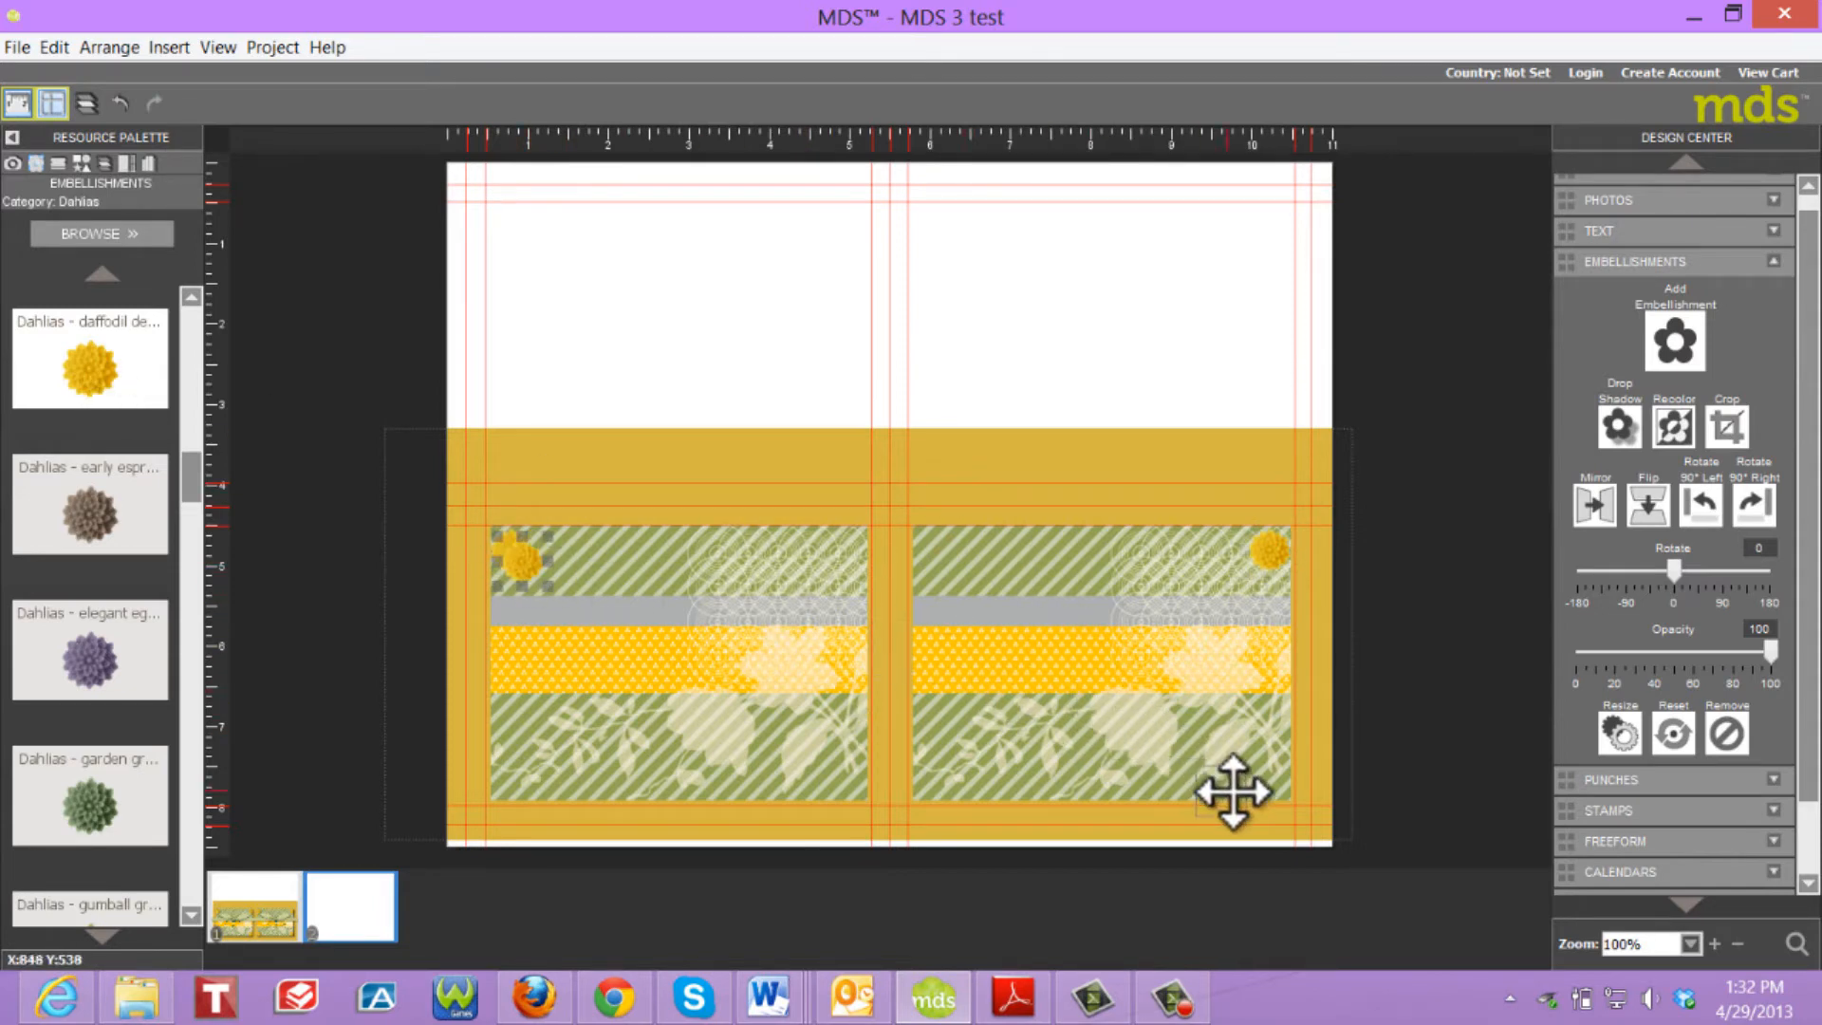
{"action": "left_click_drag", "start_coordinate": [1270, 774], "coordinate": [1271, 774]}
{"action": "left_click_drag", "start_coordinate": [80, 367], "coordinate": [949, 767]}
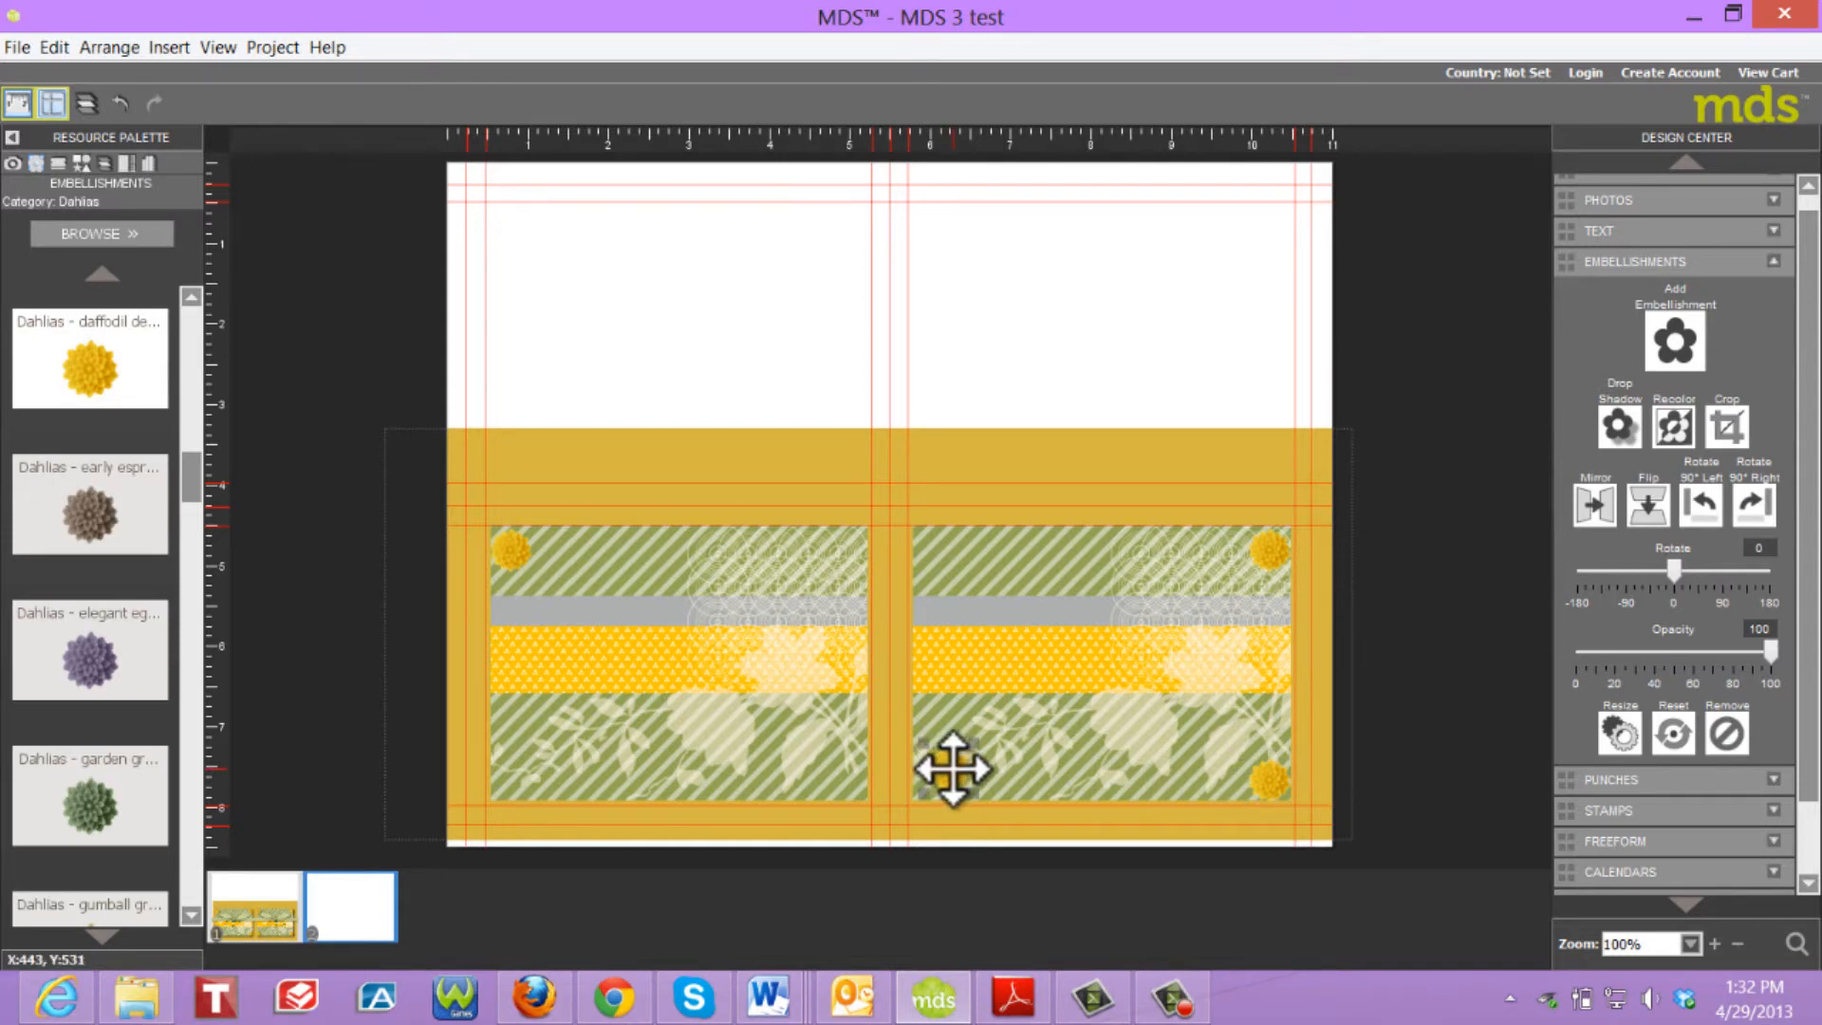
{"action": "left_click_drag", "start_coordinate": [951, 768], "coordinate": [936, 784]}
{"action": "left_click_drag", "start_coordinate": [512, 552], "coordinate": [522, 562]}
{"action": "left_click_drag", "start_coordinate": [812, 581], "coordinate": [931, 554]}
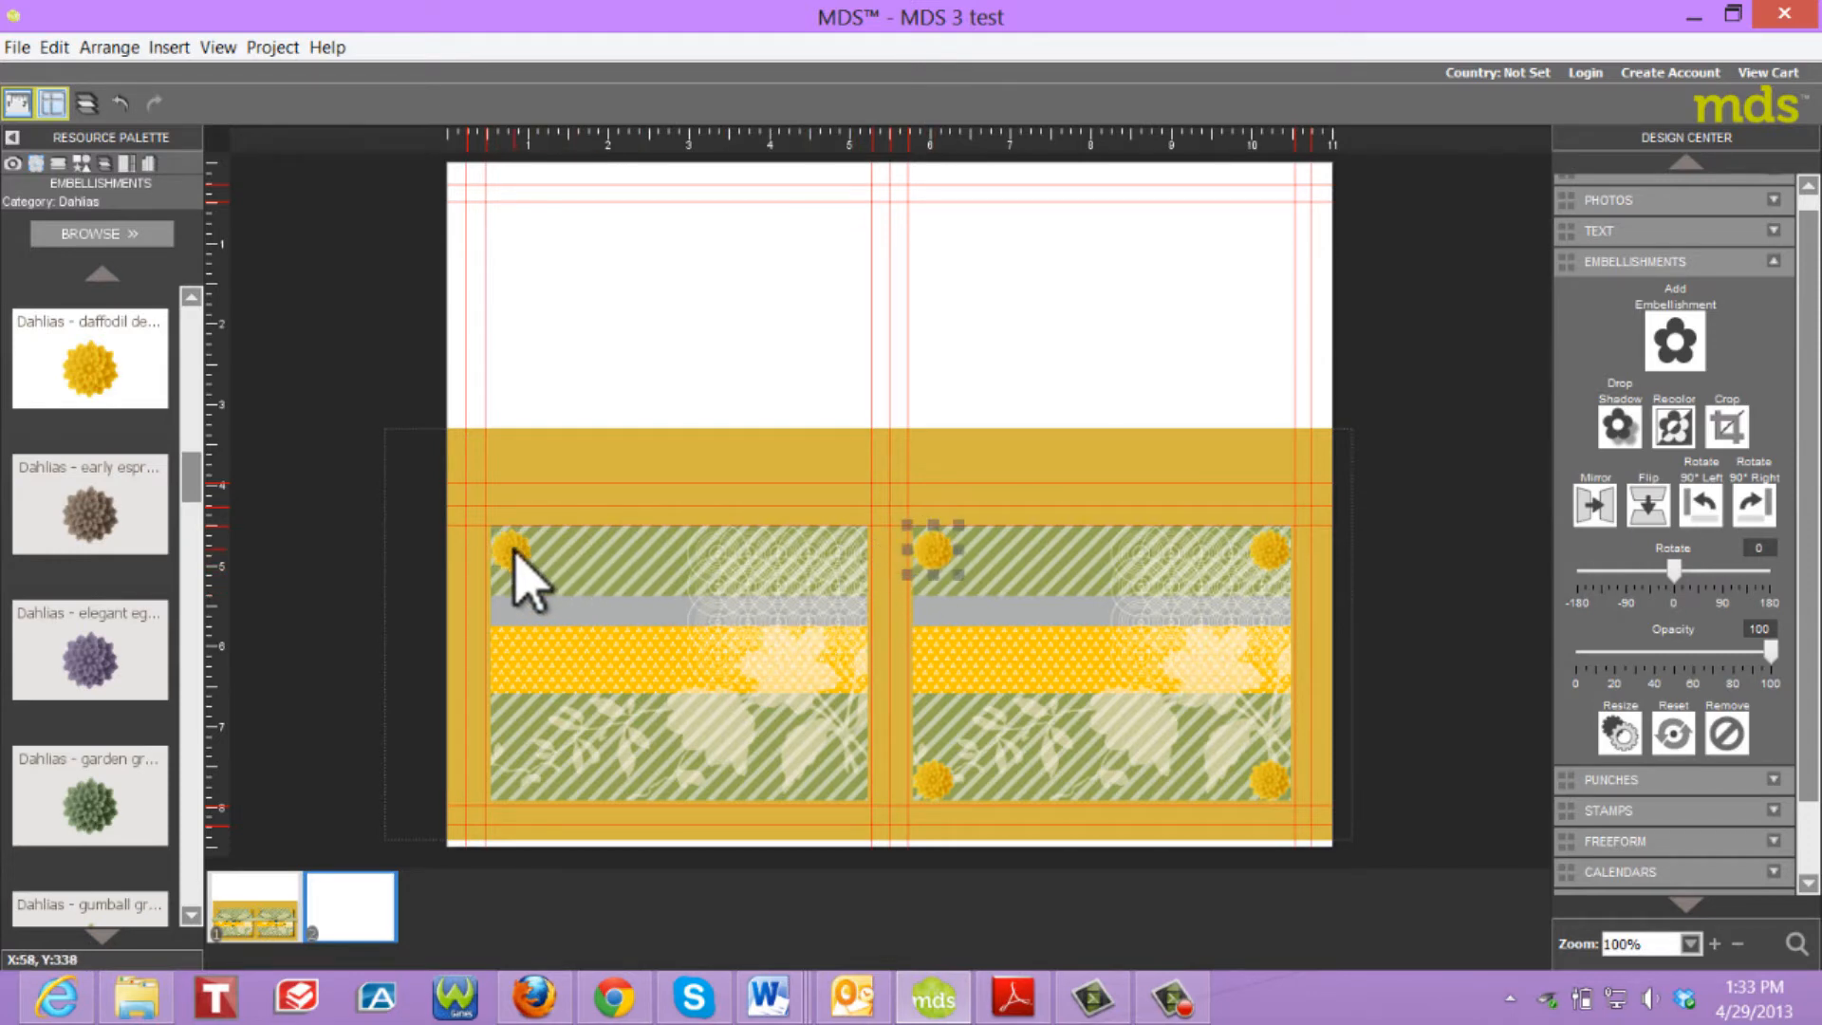
Place duplicates of the yellow dahlia in the remaining three corners of the left card's striped paper.
{"action": "left_click_drag", "start_coordinate": [513, 550], "coordinate": [837, 545]}
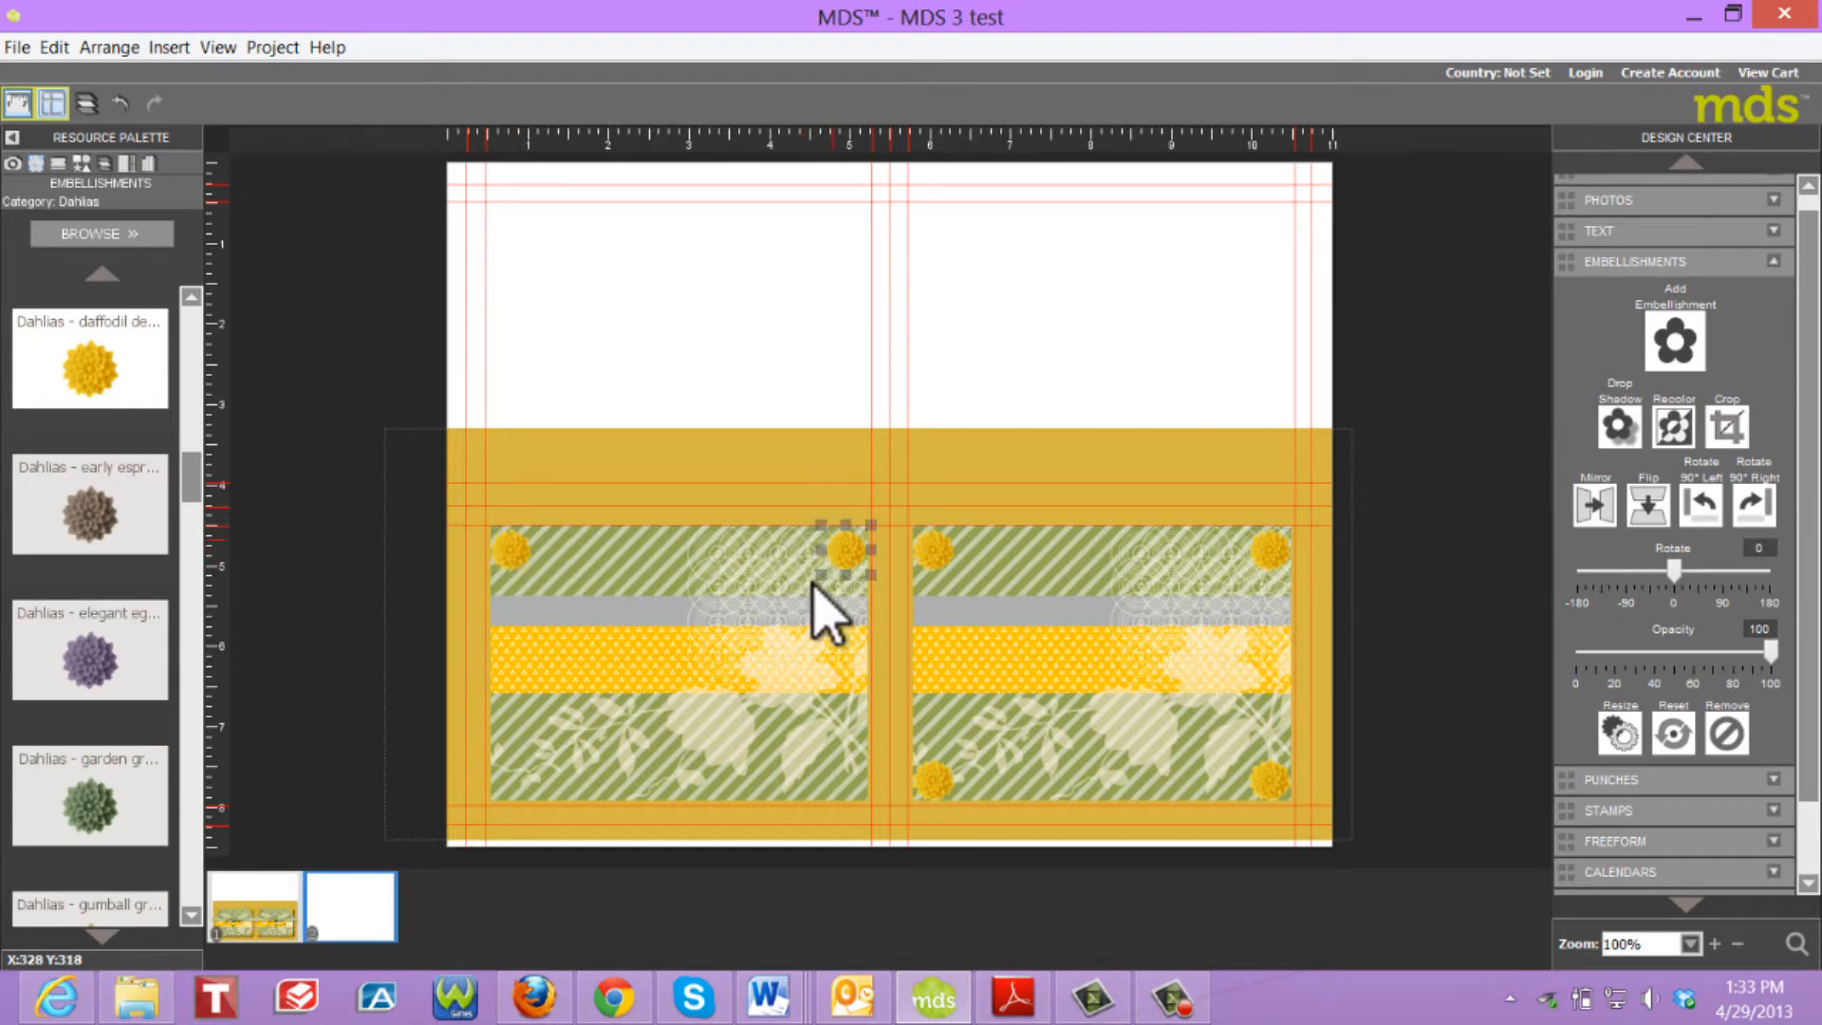
{"action": "left_click_drag", "start_coordinate": [517, 559], "coordinate": [802, 771]}
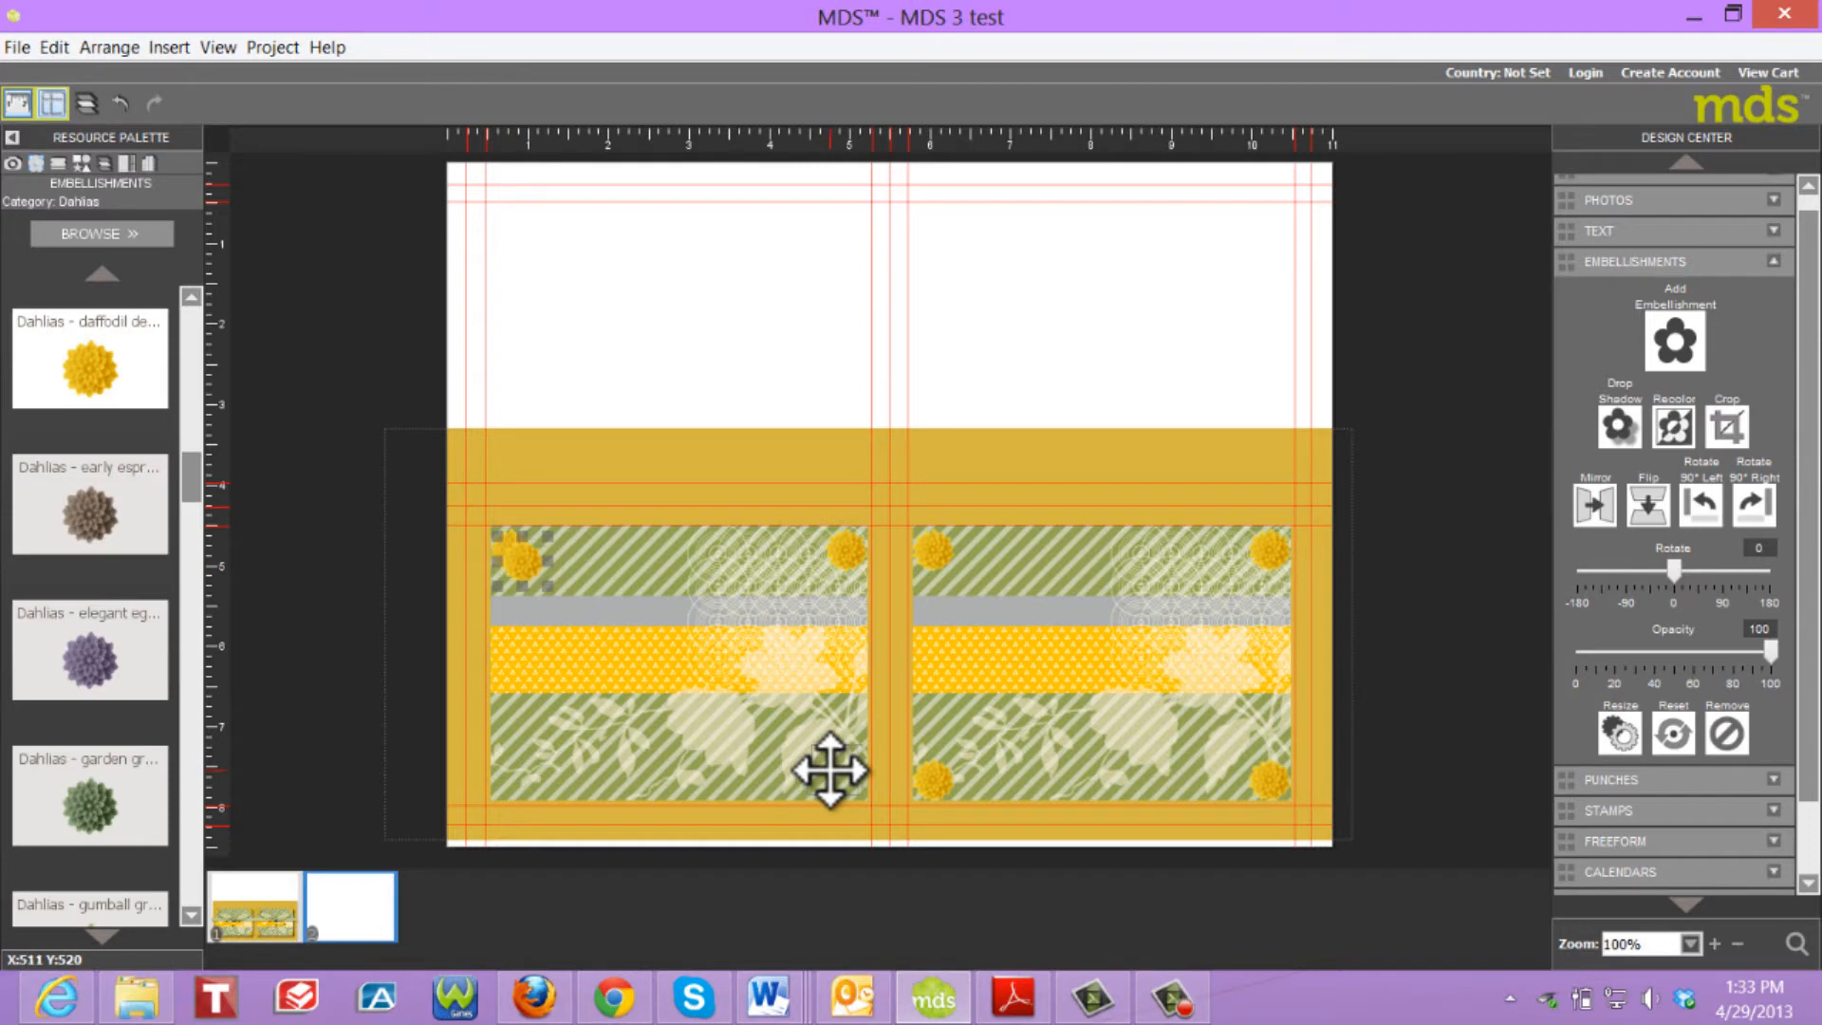
{"action": "left_click_drag", "start_coordinate": [833, 776], "coordinate": [831, 775]}
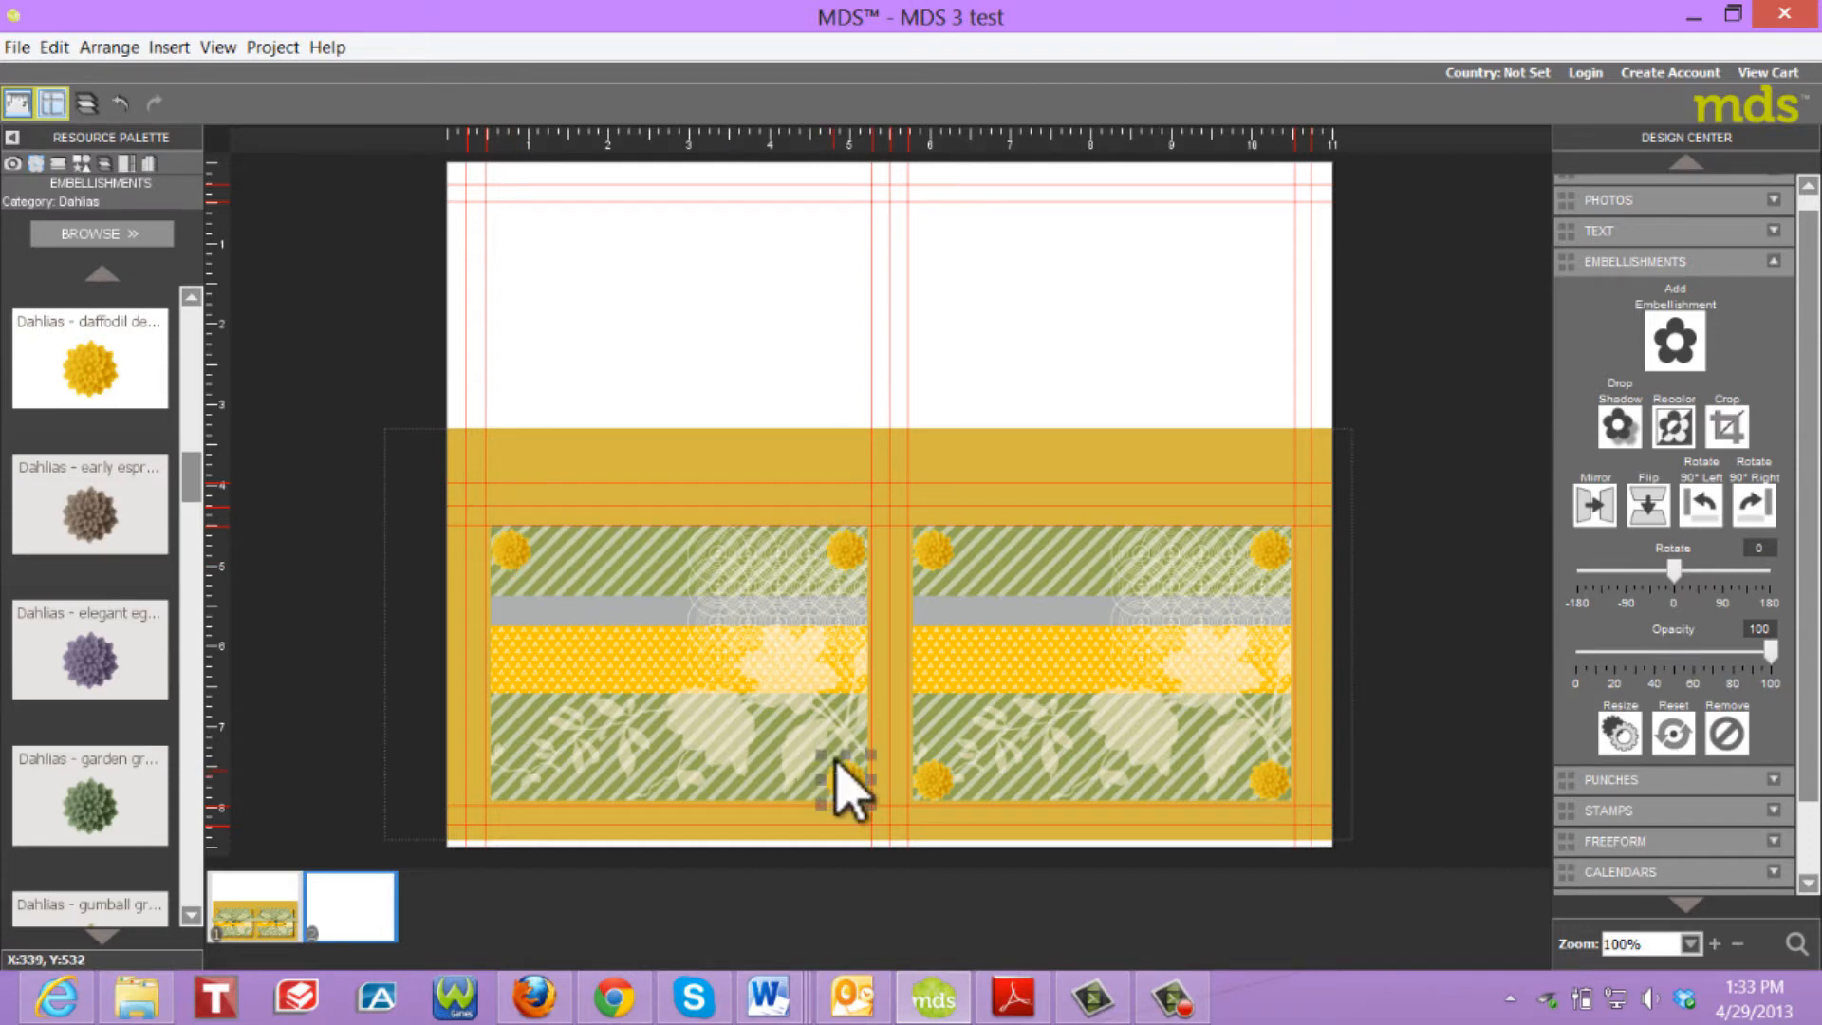
{"action": "left_click", "coordinate": [516, 564]}
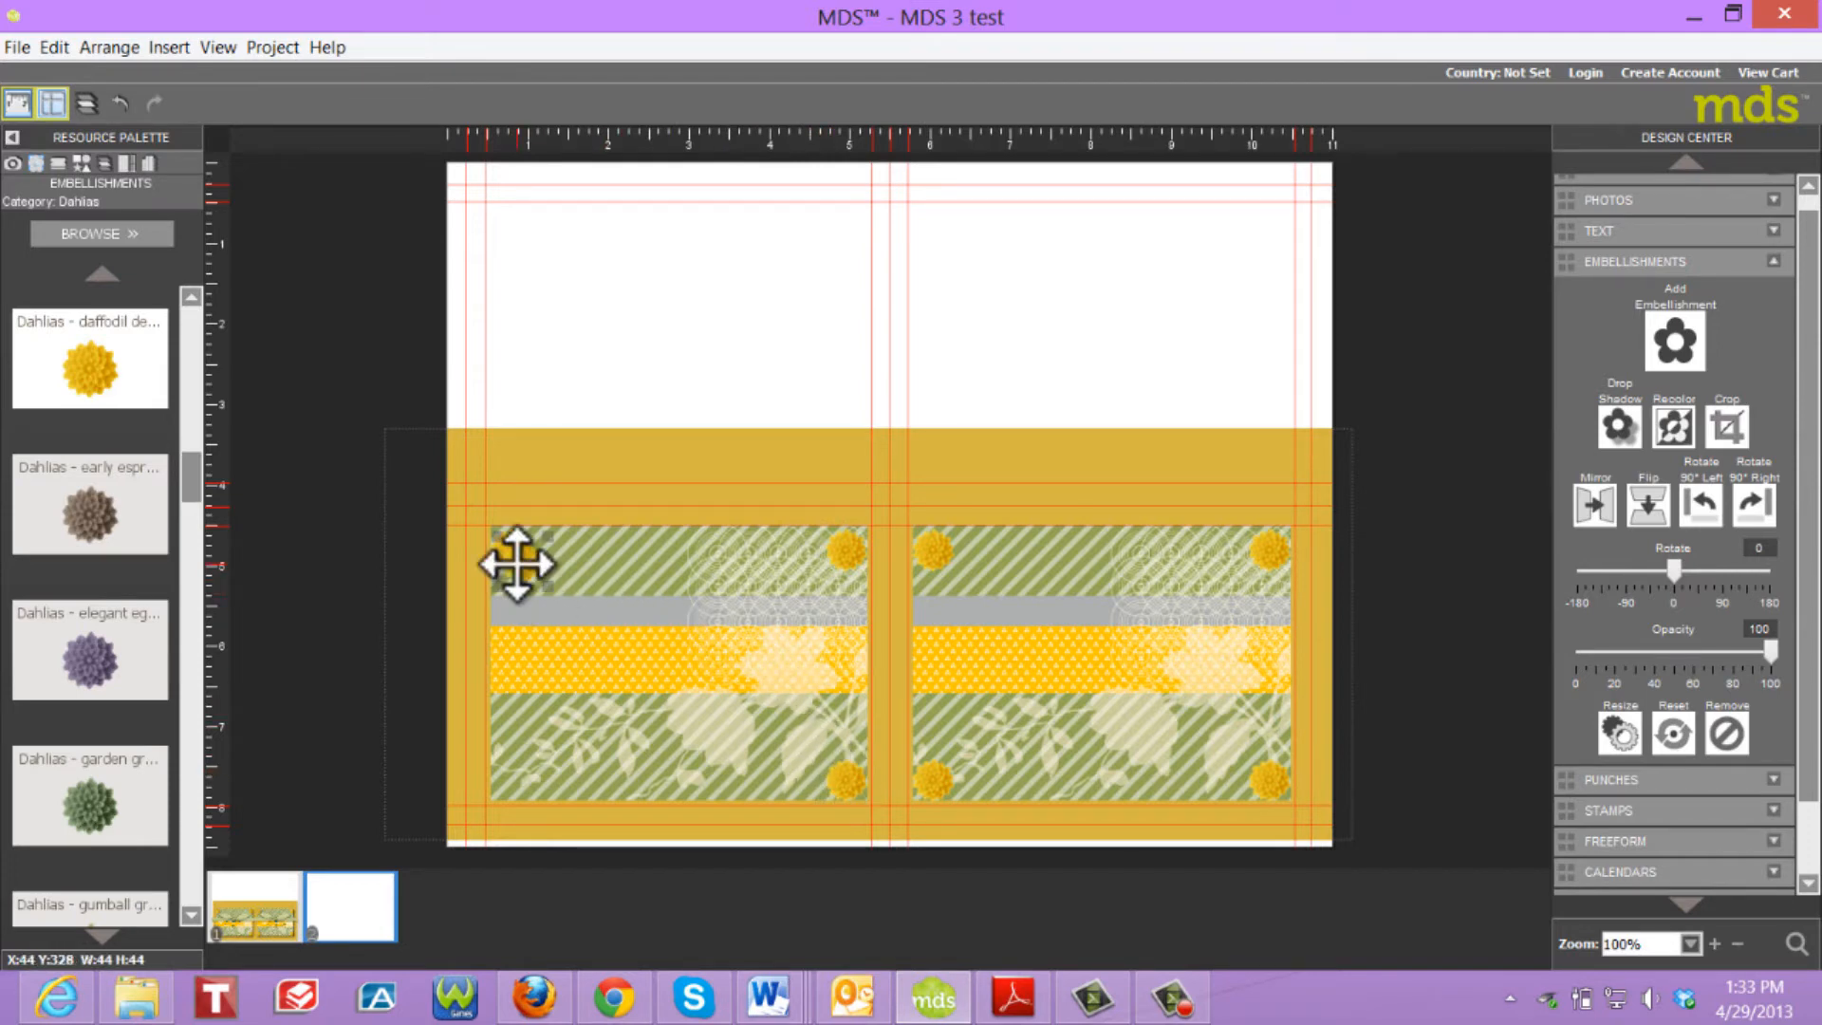
{"action": "left_click_drag", "start_coordinate": [516, 564], "coordinate": [508, 780]}
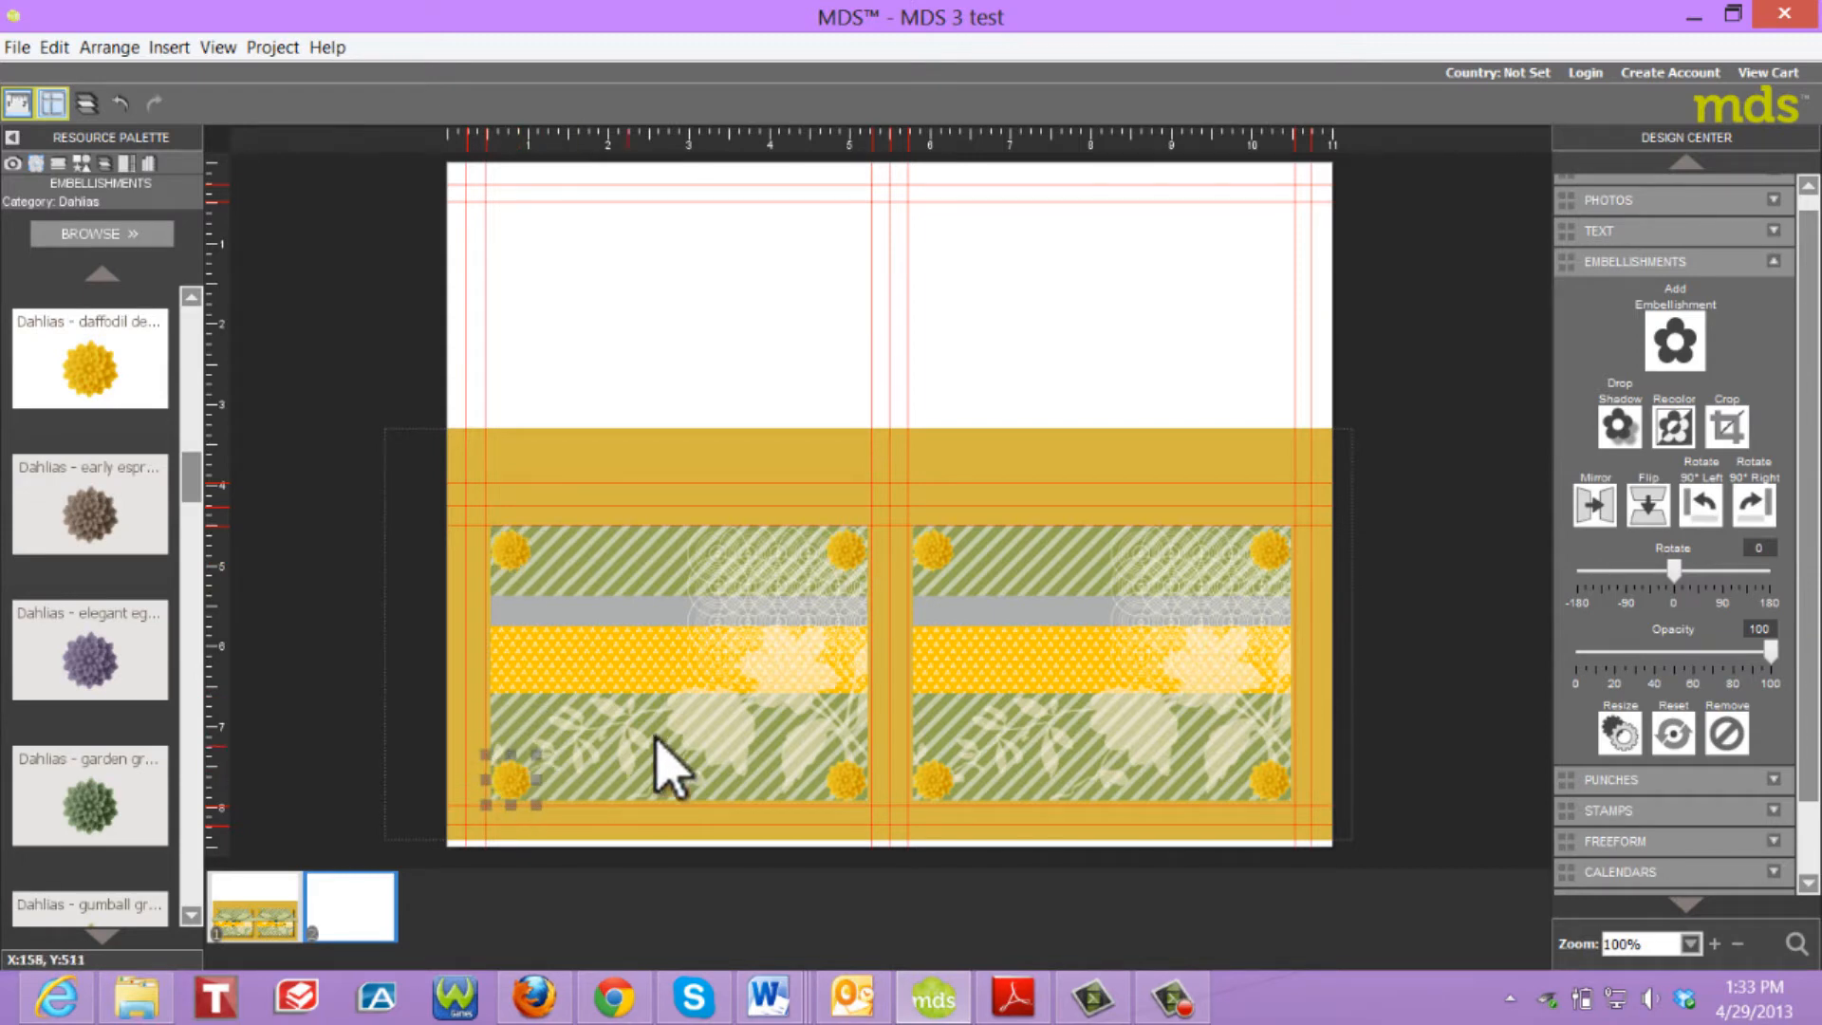
Load the Satin Ribbon category of embellishments.
{"action": "left_click", "coordinate": [85, 257]}
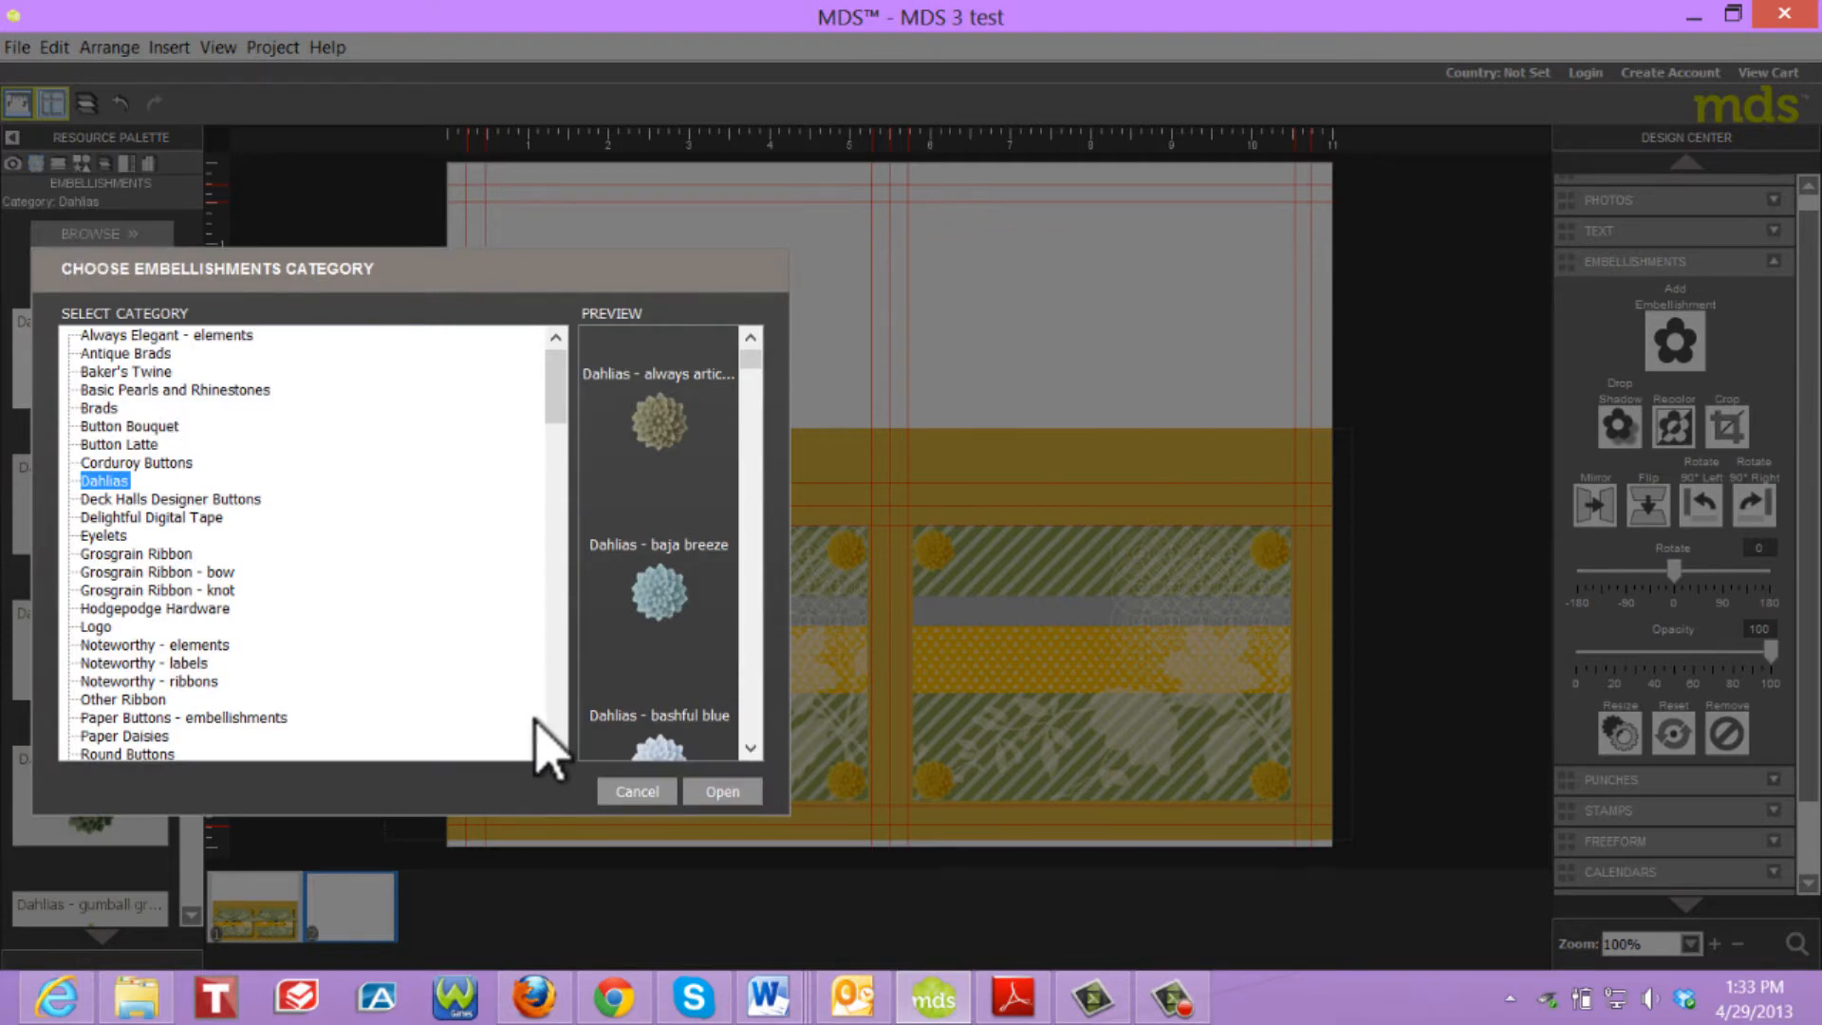
{"action": "scroll", "coordinate": [539, 739], "scroll_direction": "down", "scroll_amount": 8}
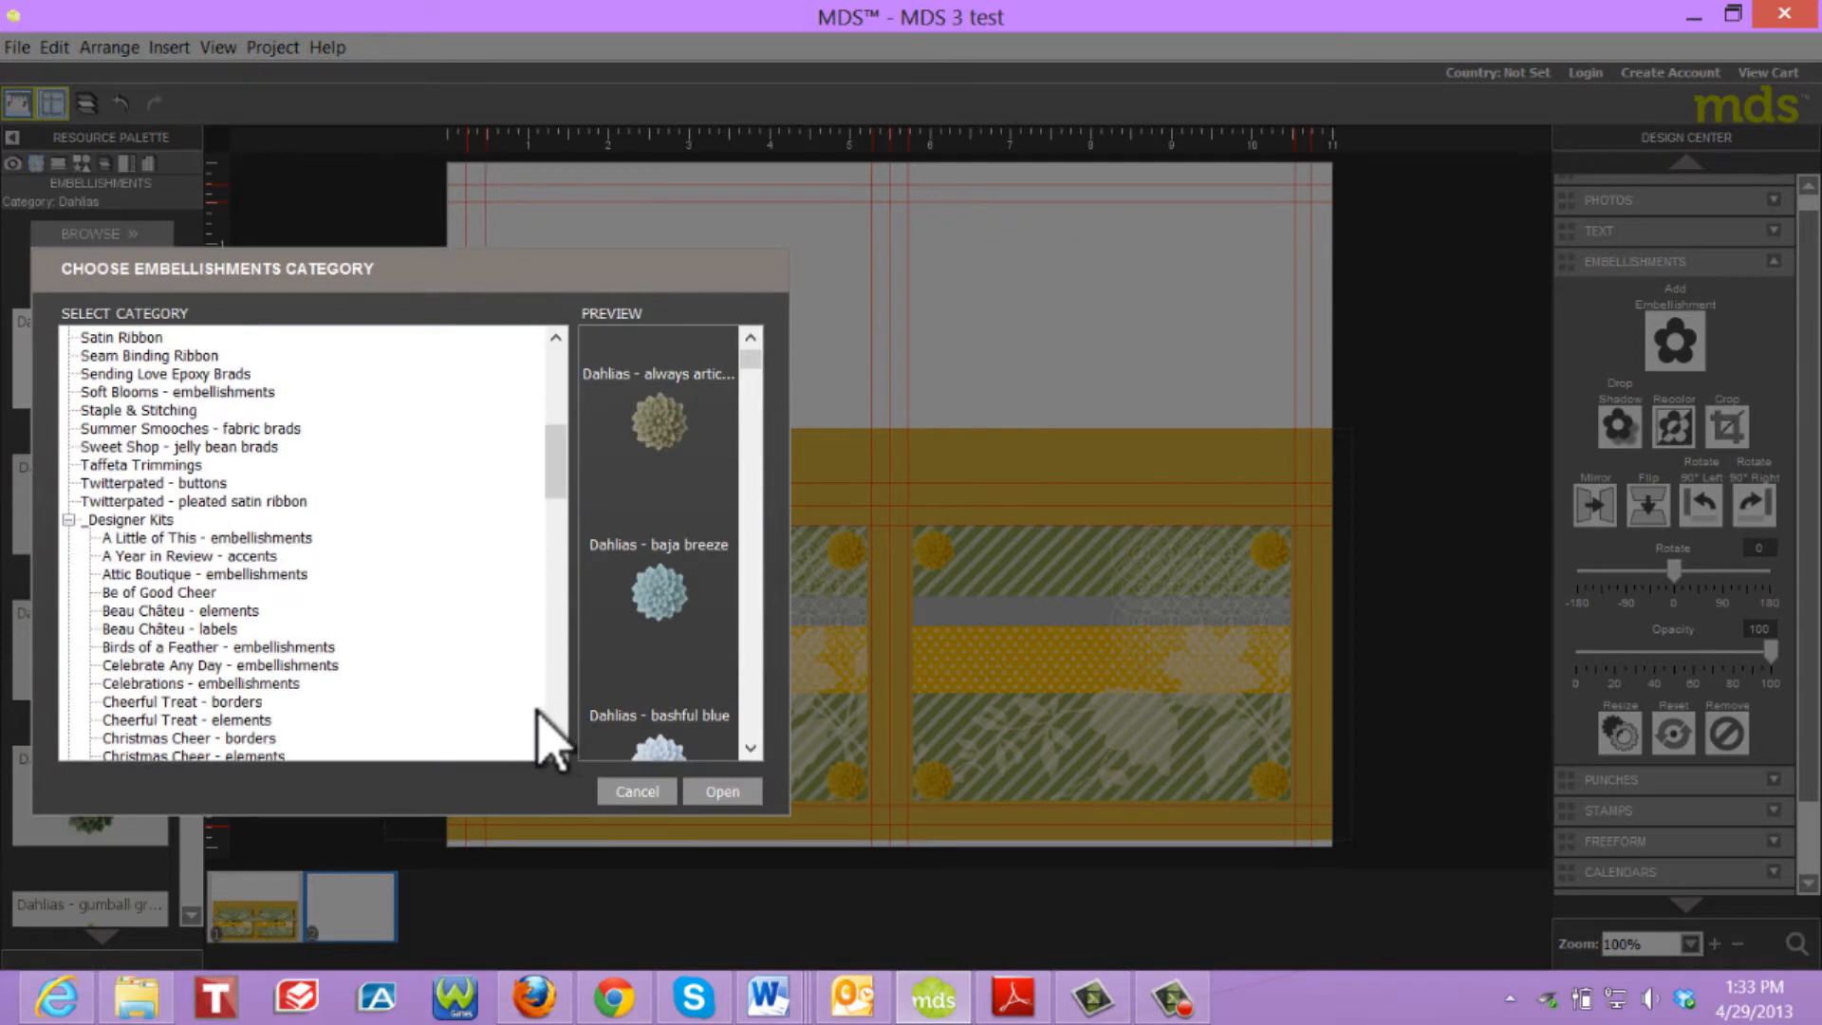
{"action": "left_click", "coordinate": [124, 340]}
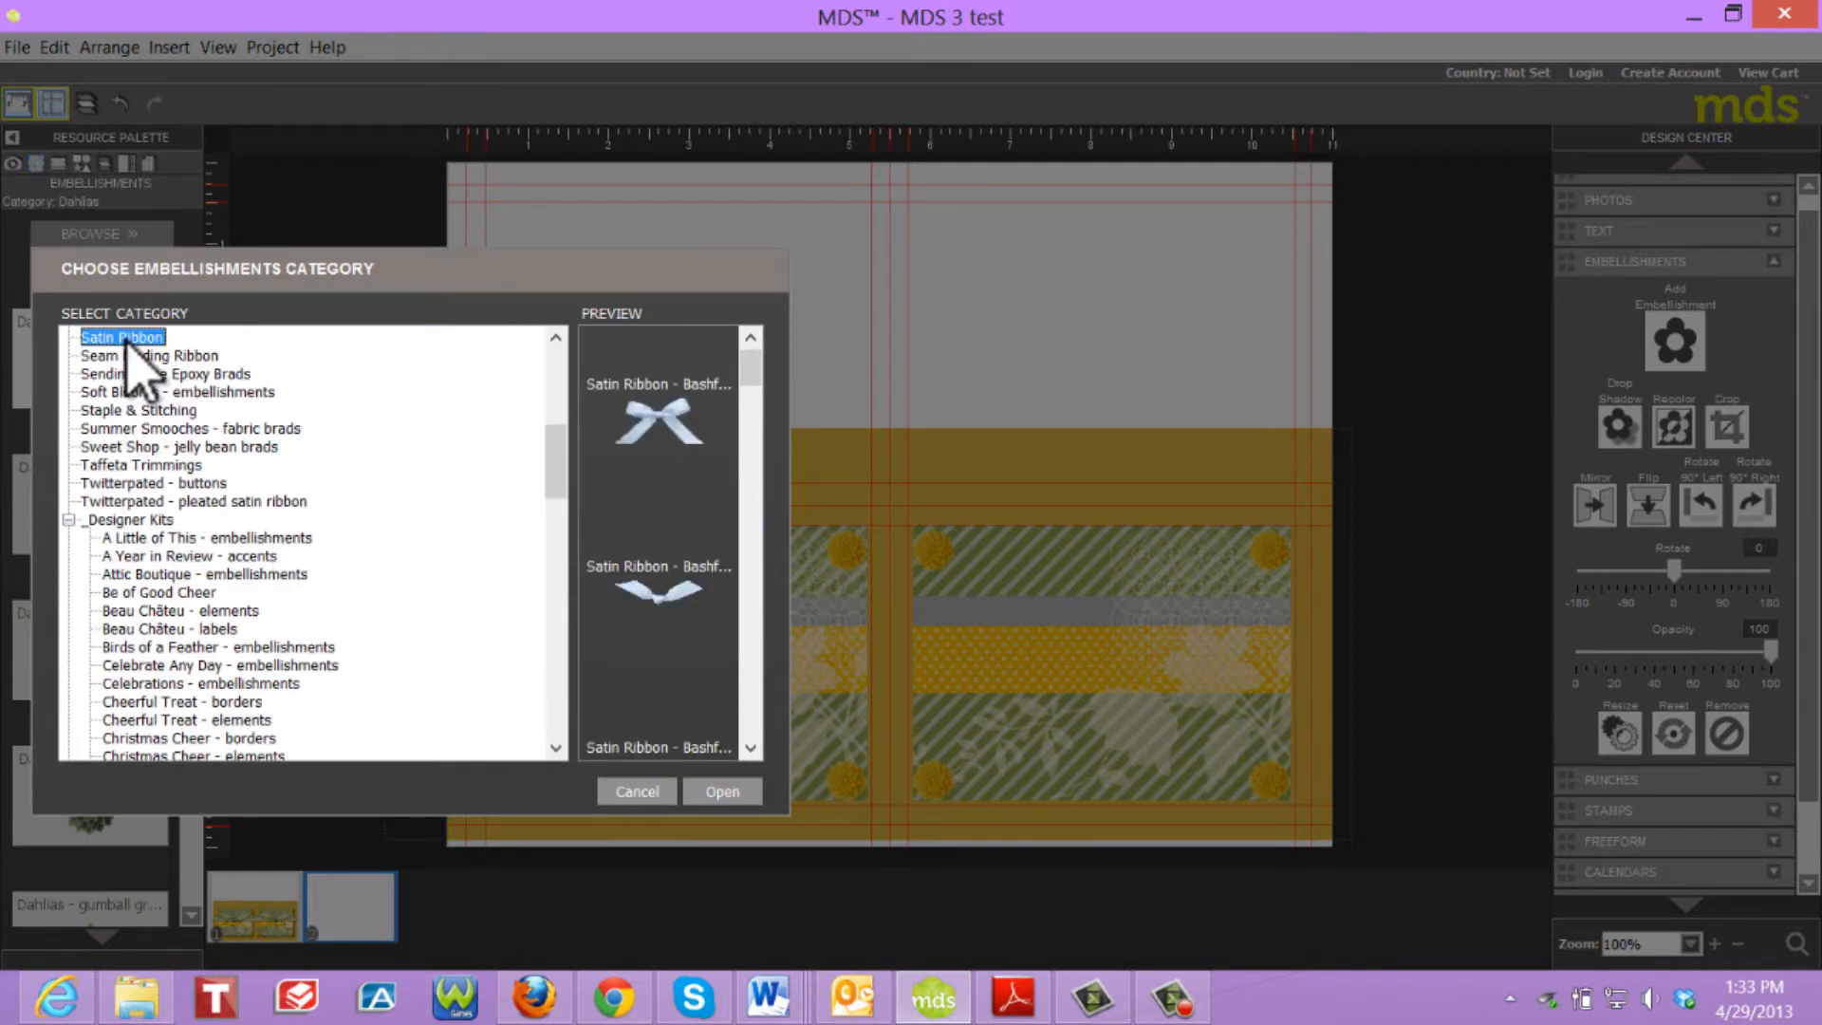
{"action": "left_click", "coordinate": [736, 796]}
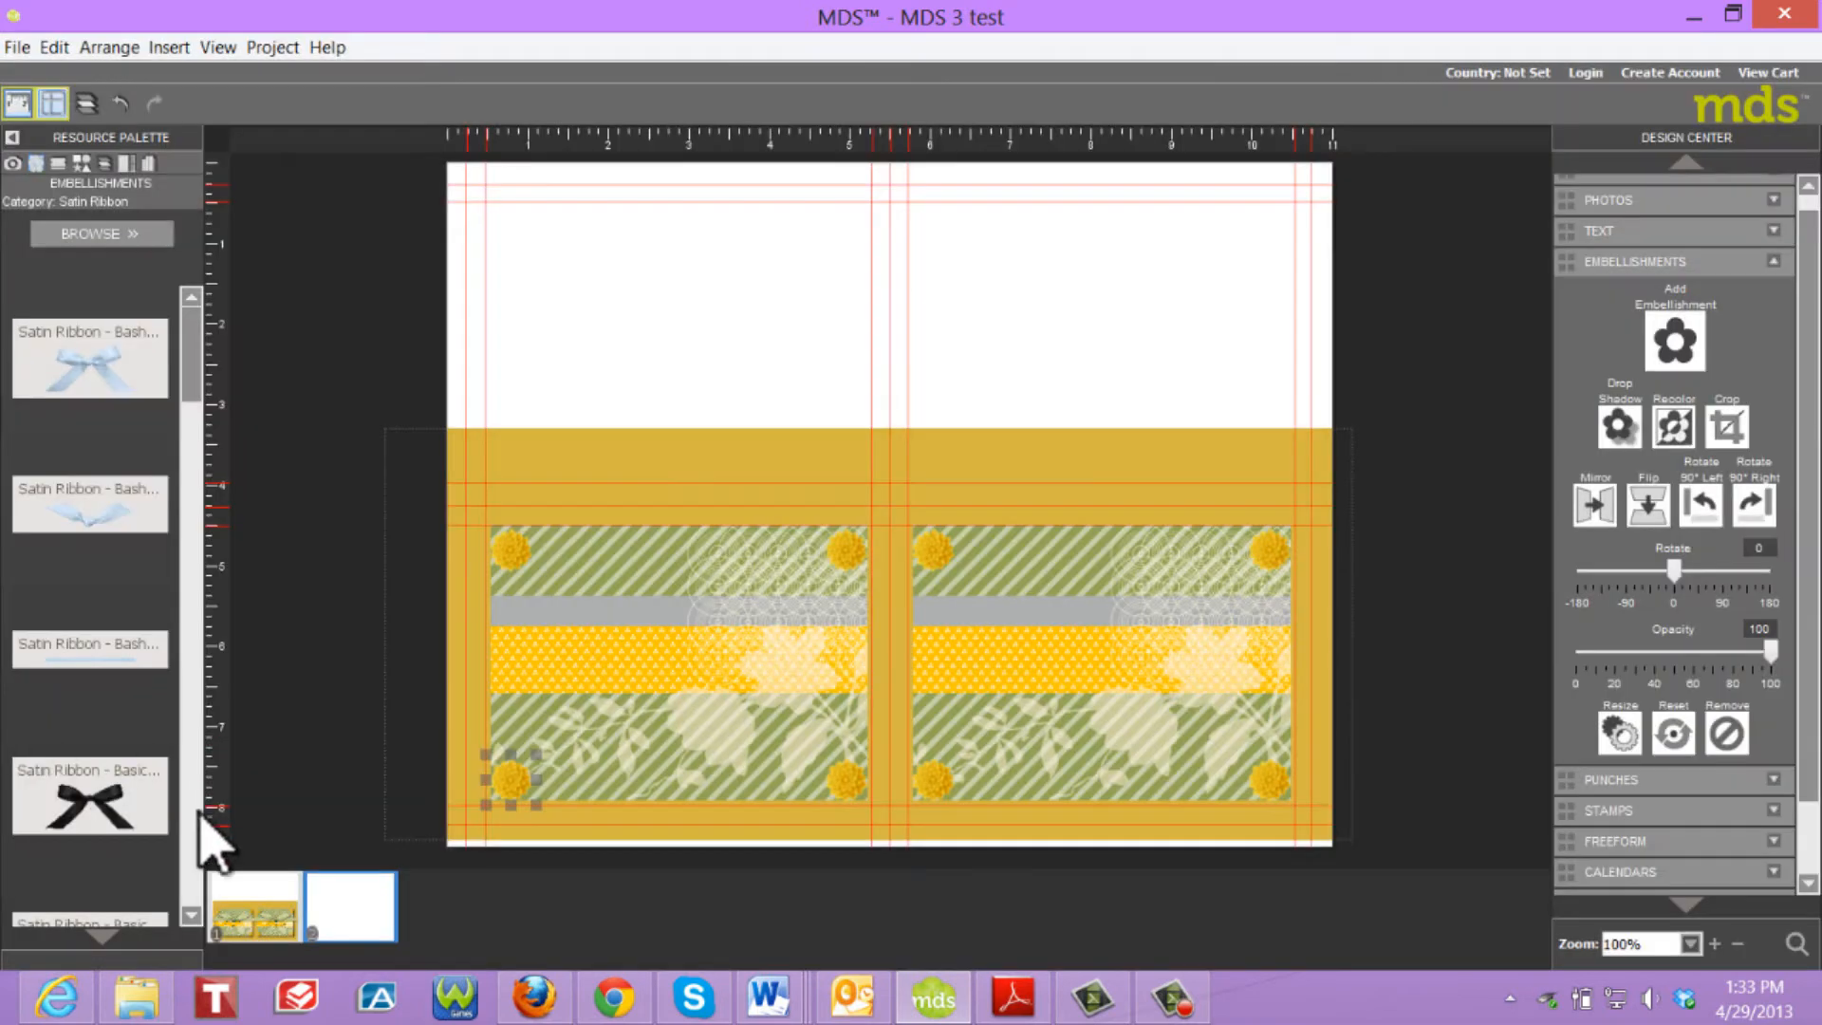
Add the straight light green satin ribbon across both cards over the gray band and adjust its height to nearly cover the band.
{"action": "left_click", "coordinate": [193, 911]}
{"action": "left_click", "coordinate": [193, 911]}
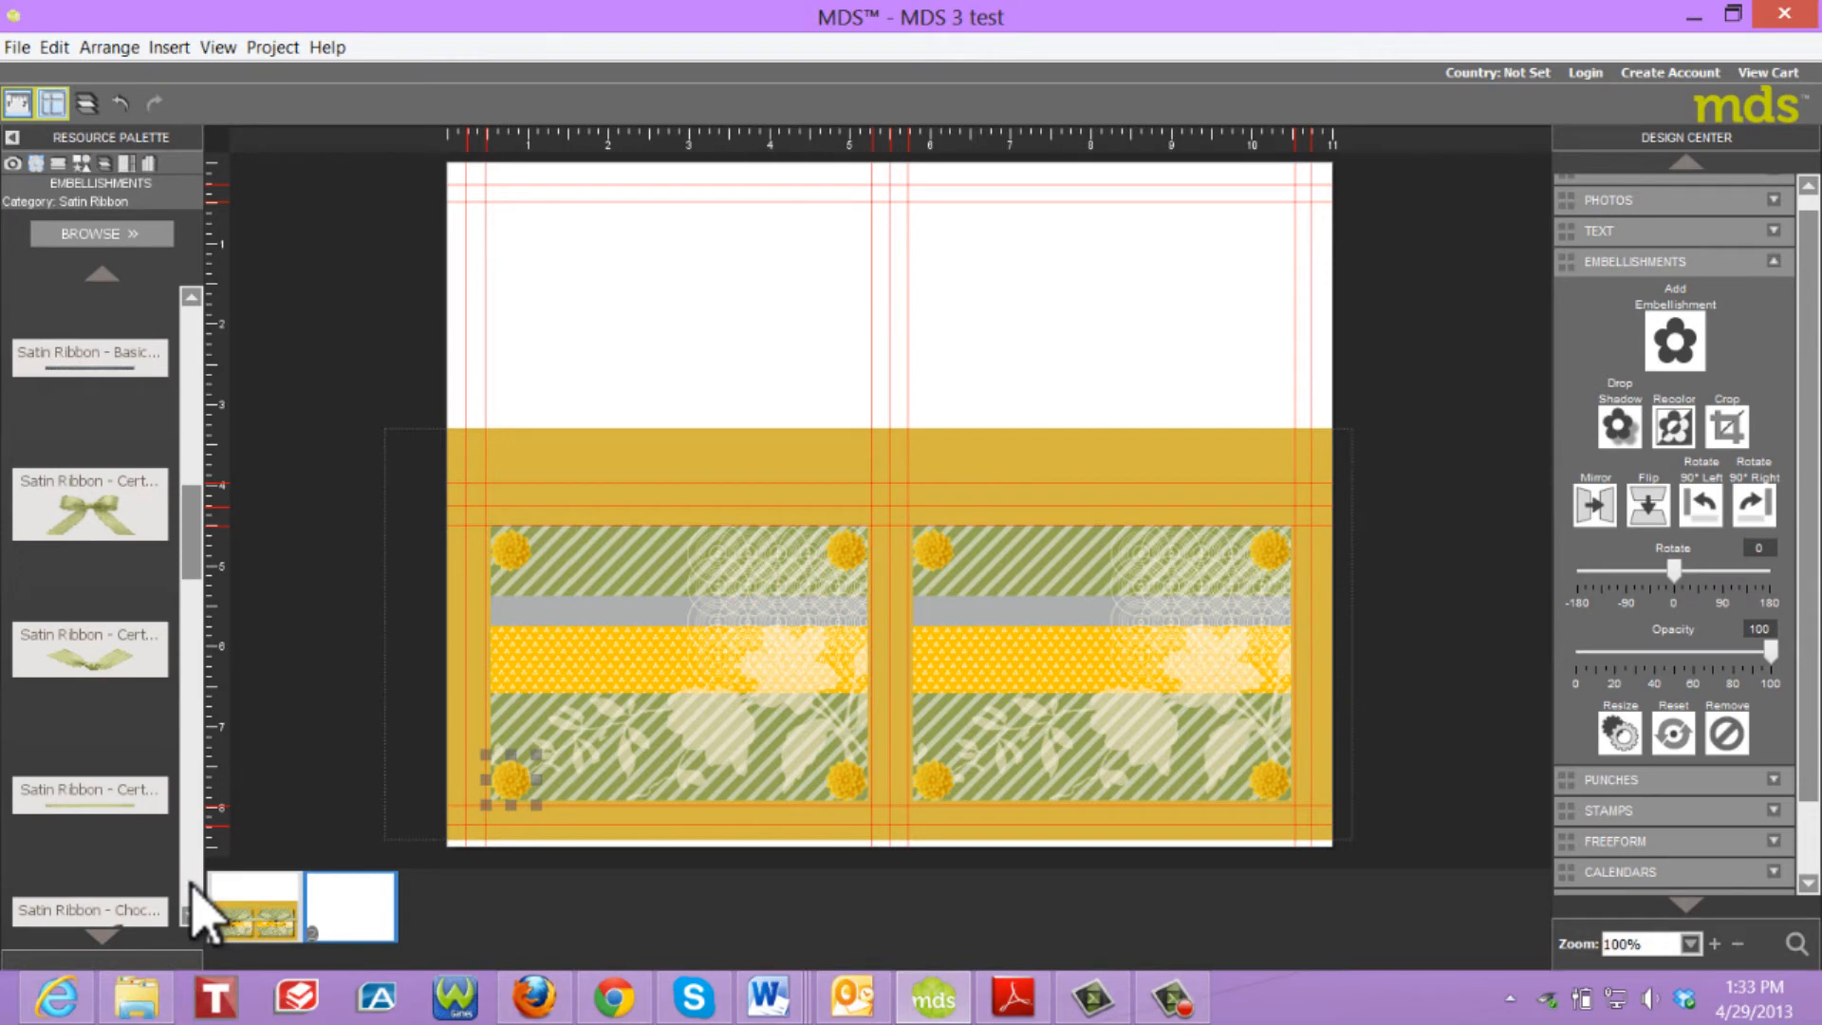
{"action": "left_click_drag", "start_coordinate": [71, 818], "coordinate": [882, 612]}
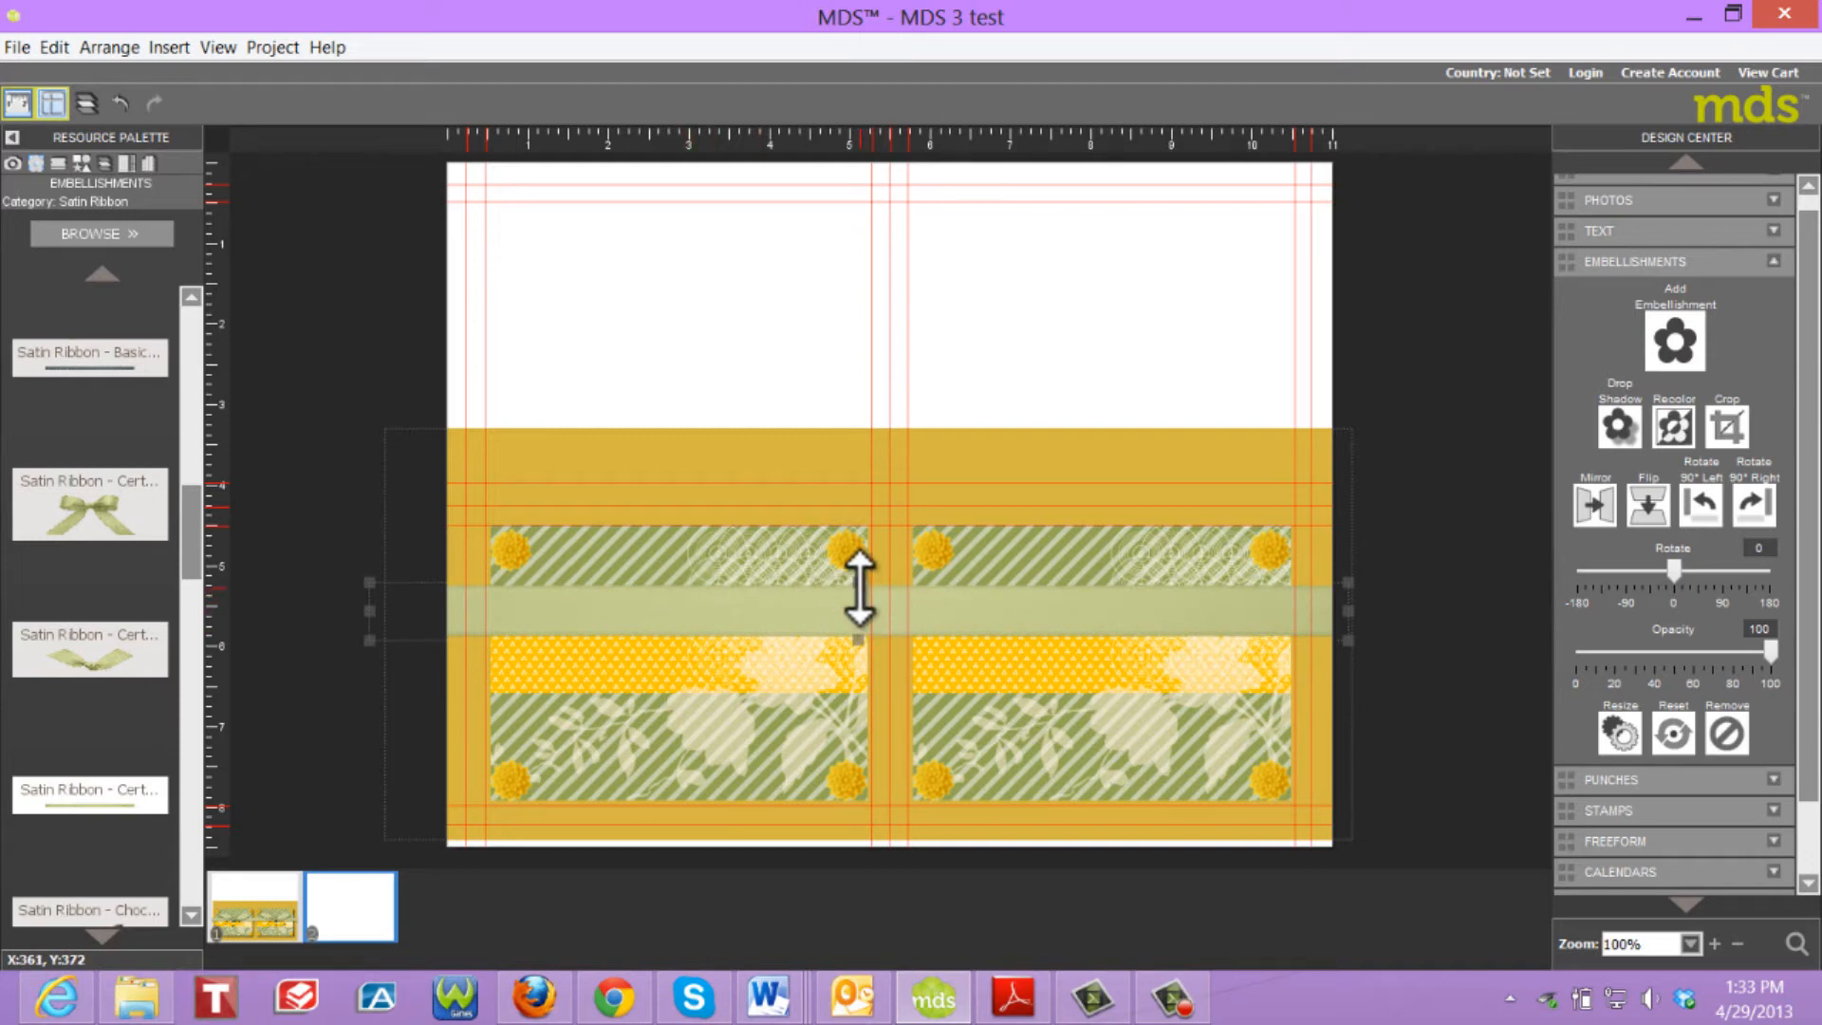
{"action": "left_click_drag", "start_coordinate": [859, 588], "coordinate": [859, 612]}
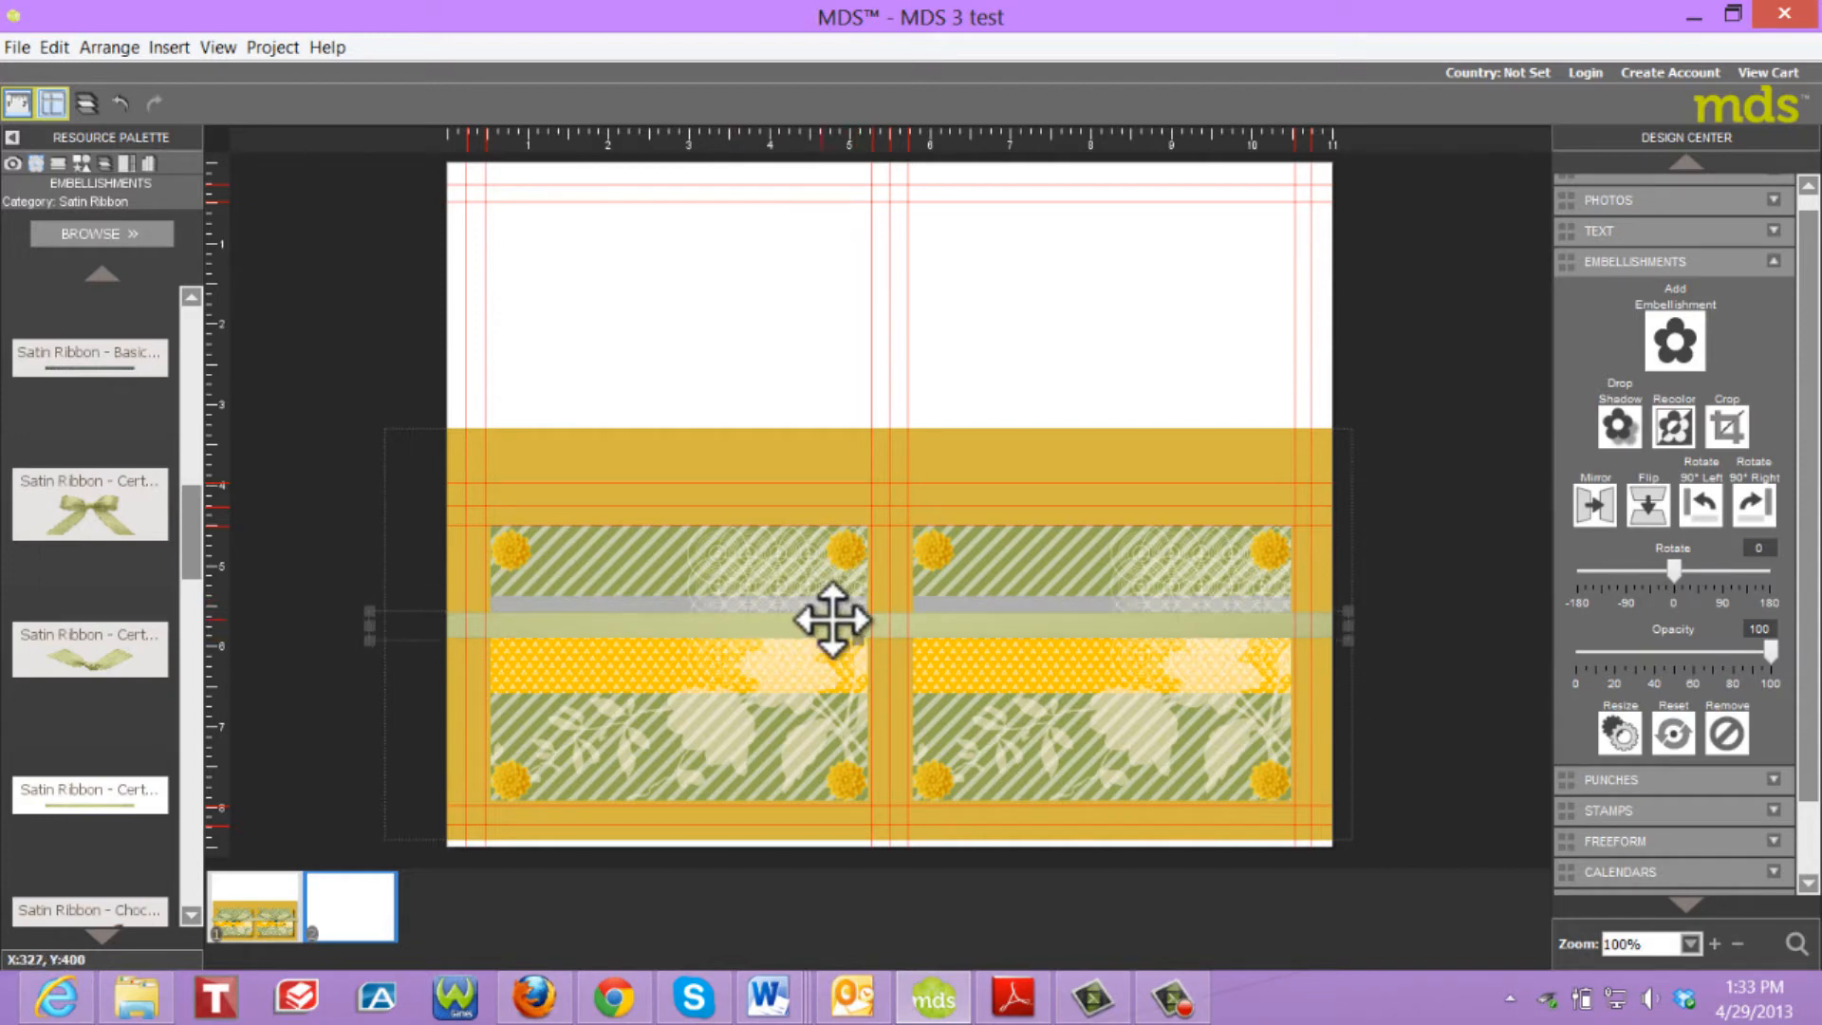
{"action": "left_click_drag", "start_coordinate": [858, 610], "coordinate": [859, 598]}
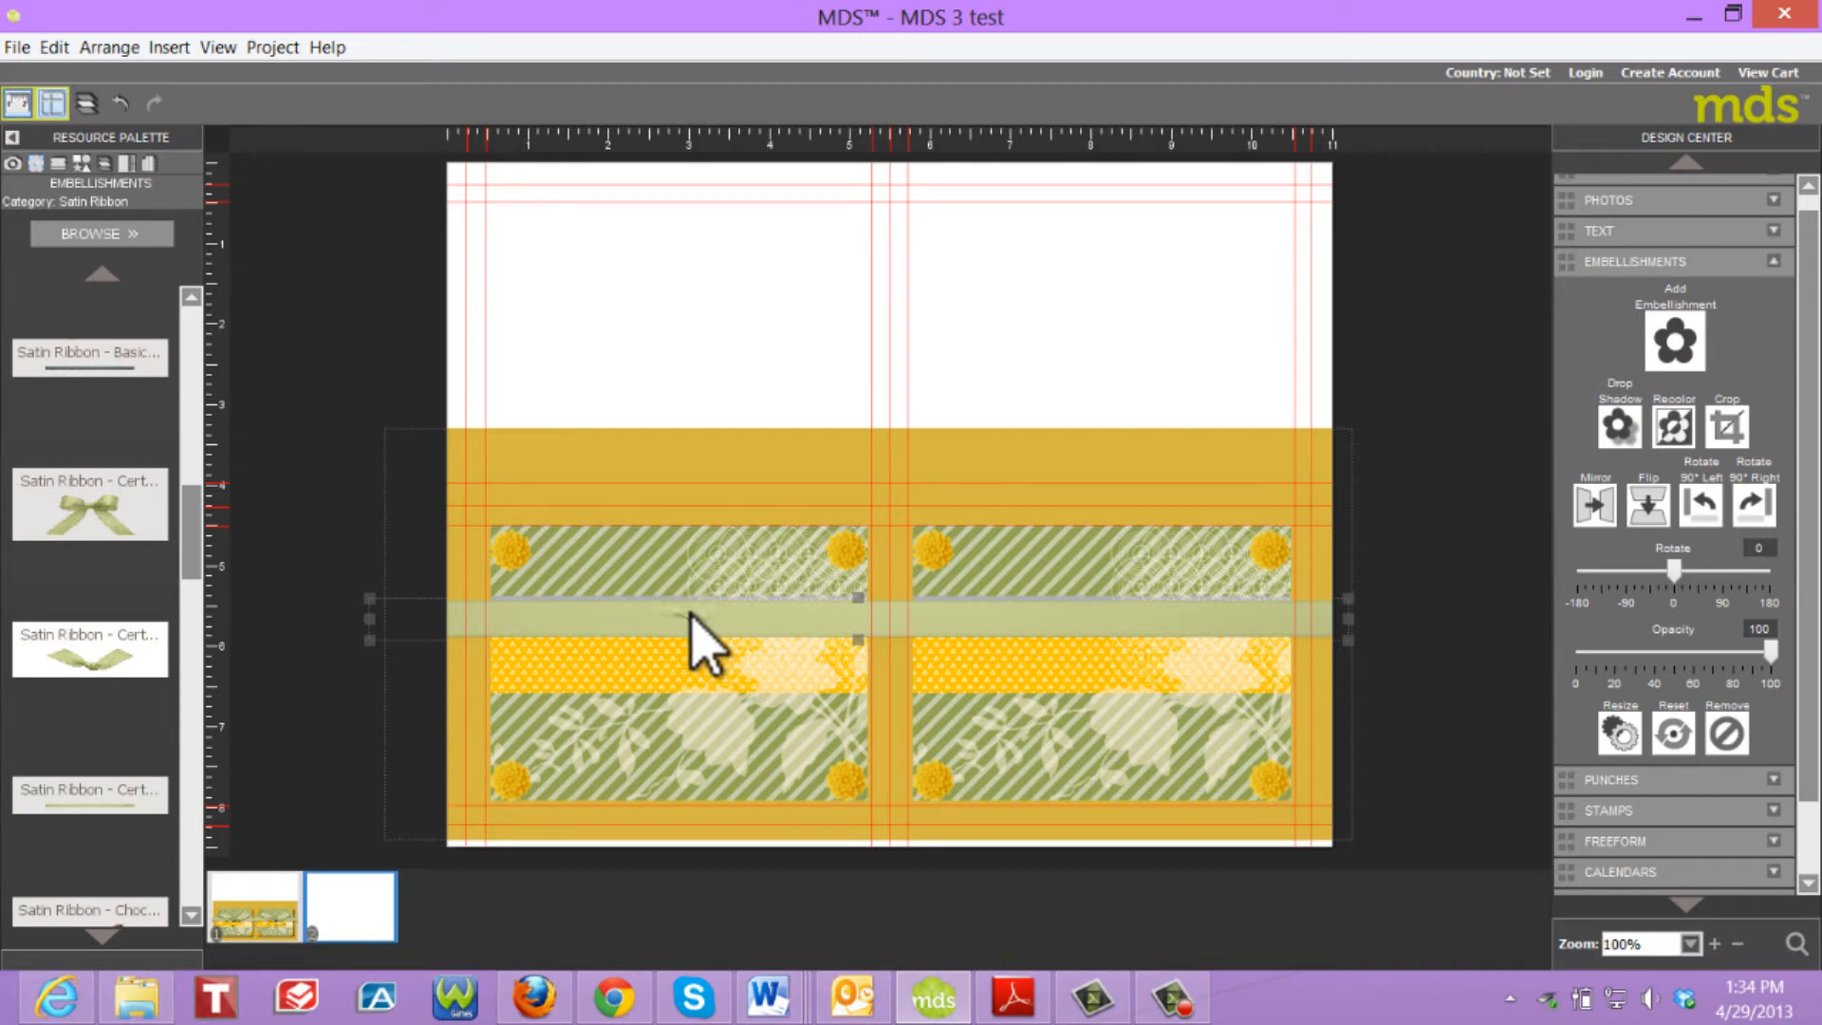
Add the light green satin ribbon knot over the ribbon strip on the left card and place a matching knot on the right card.
{"action": "left_click_drag", "start_coordinate": [690, 612], "coordinate": [690, 613]}
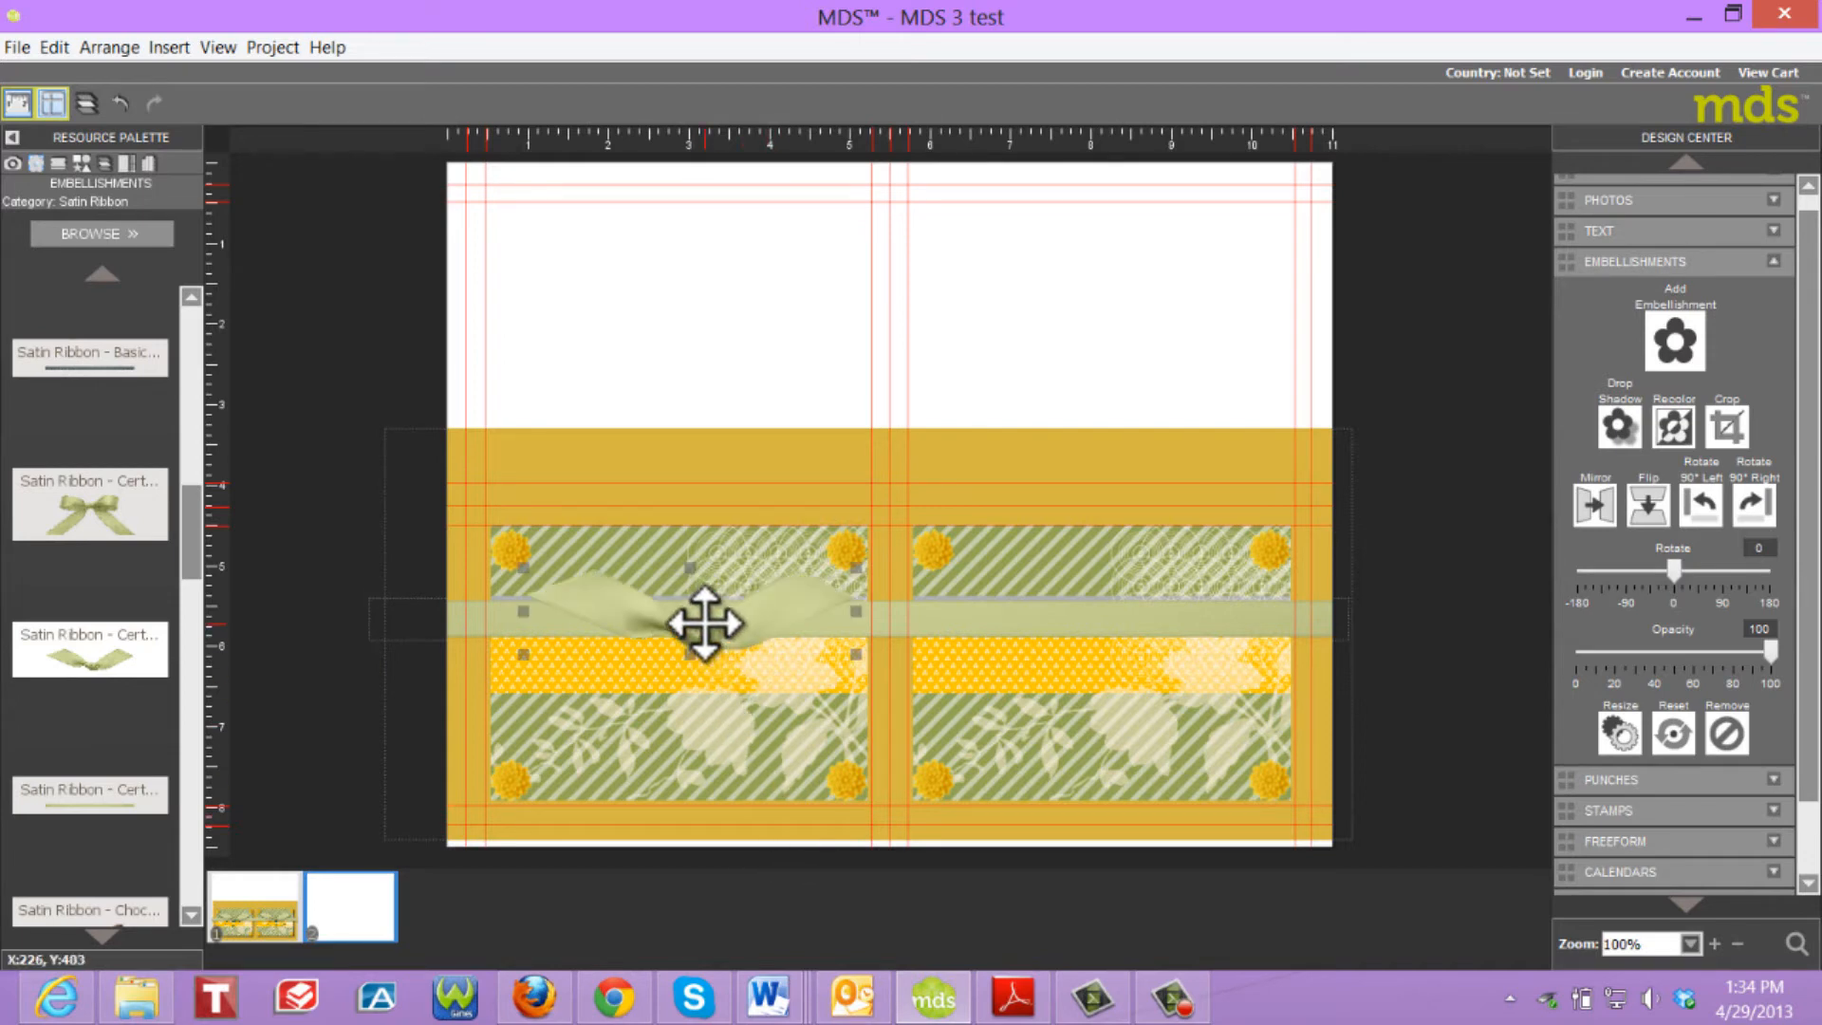
{"action": "key", "text": "Up"}
{"action": "key", "text": "Up"}
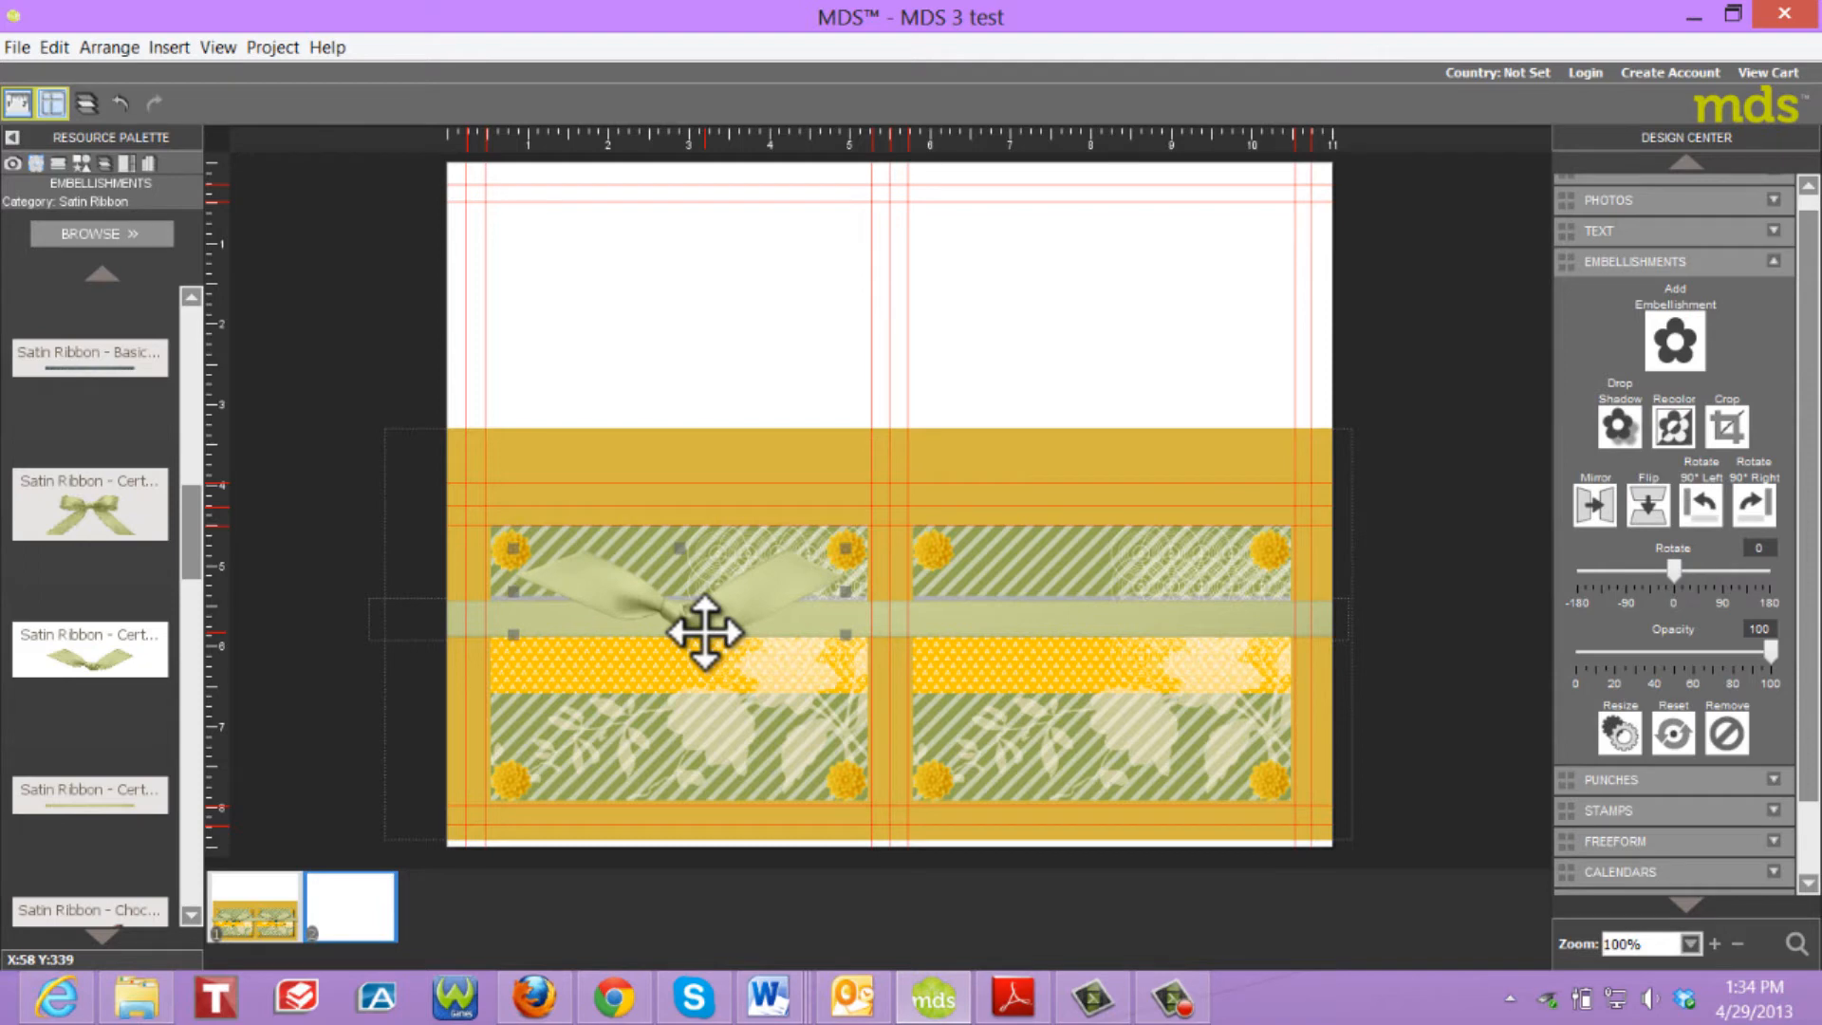
{"action": "left_click_drag", "start_coordinate": [83, 655], "coordinate": [1106, 618]}
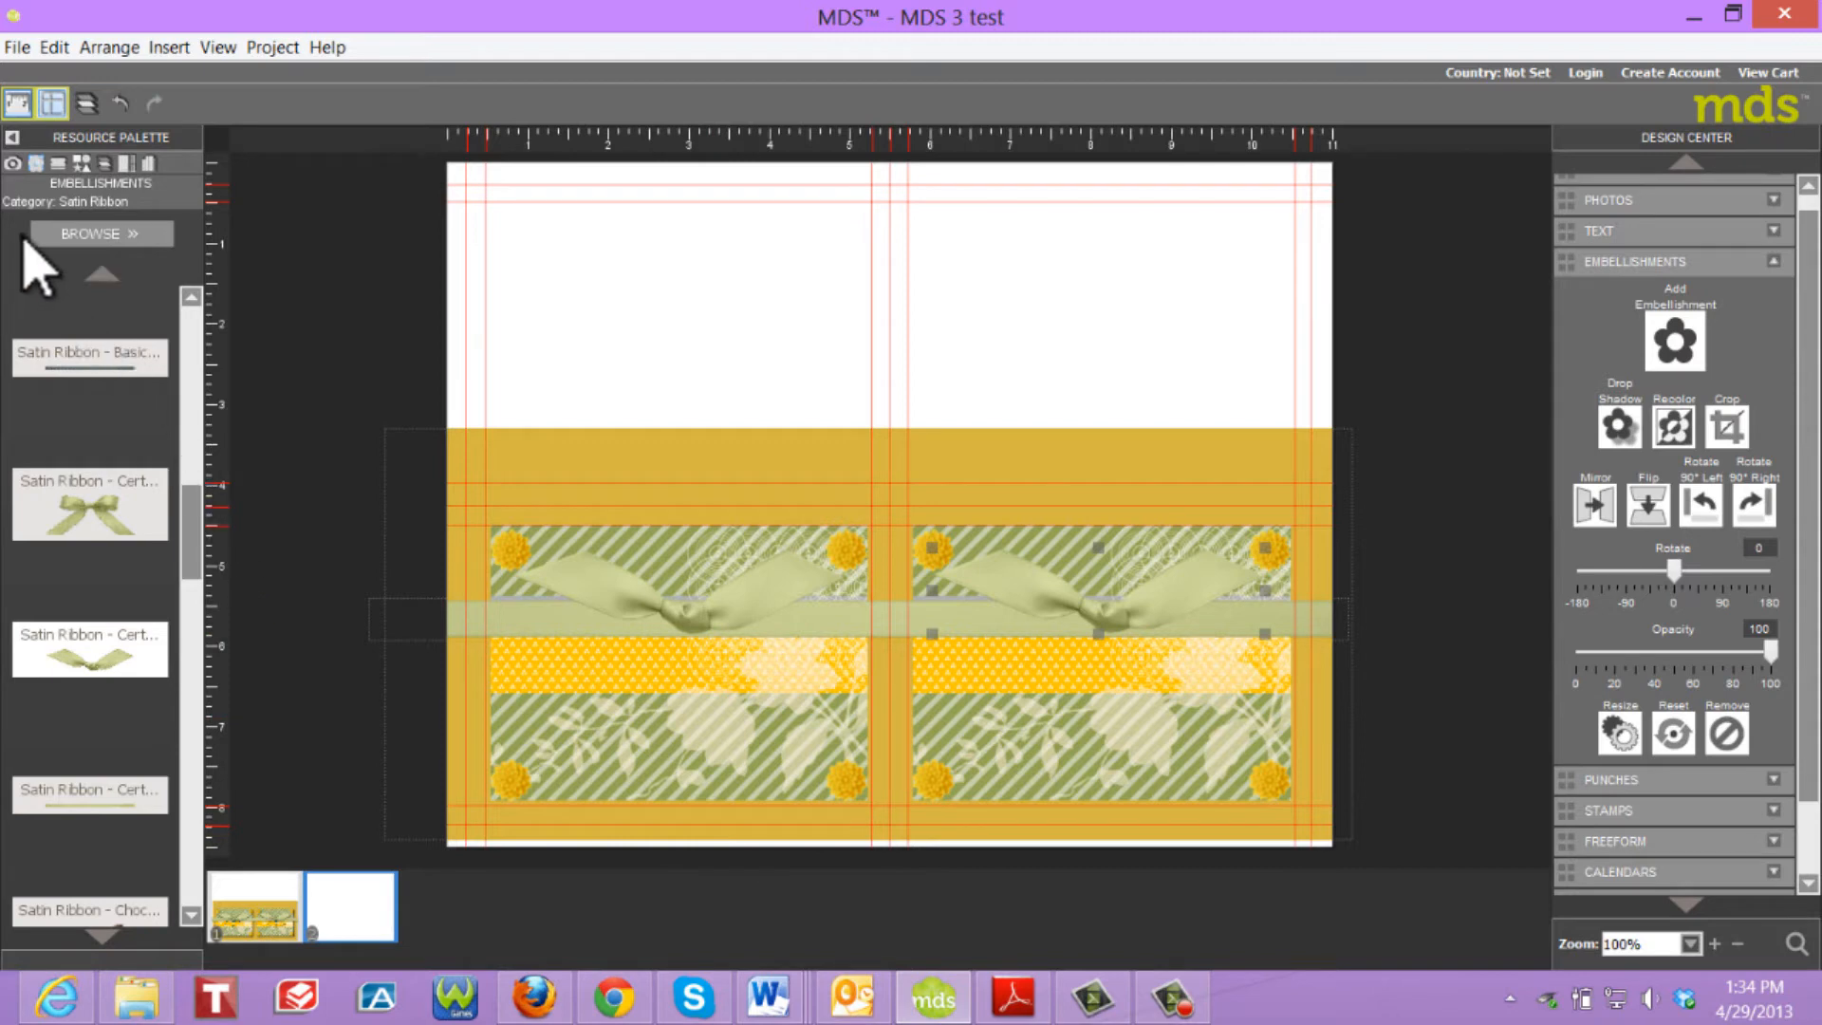
Add the Celebrate Any Day "THANK YOU" stamp to the yellow dotted band of the left card, centered below the knot.
{"action": "left_click", "coordinate": [59, 165]}
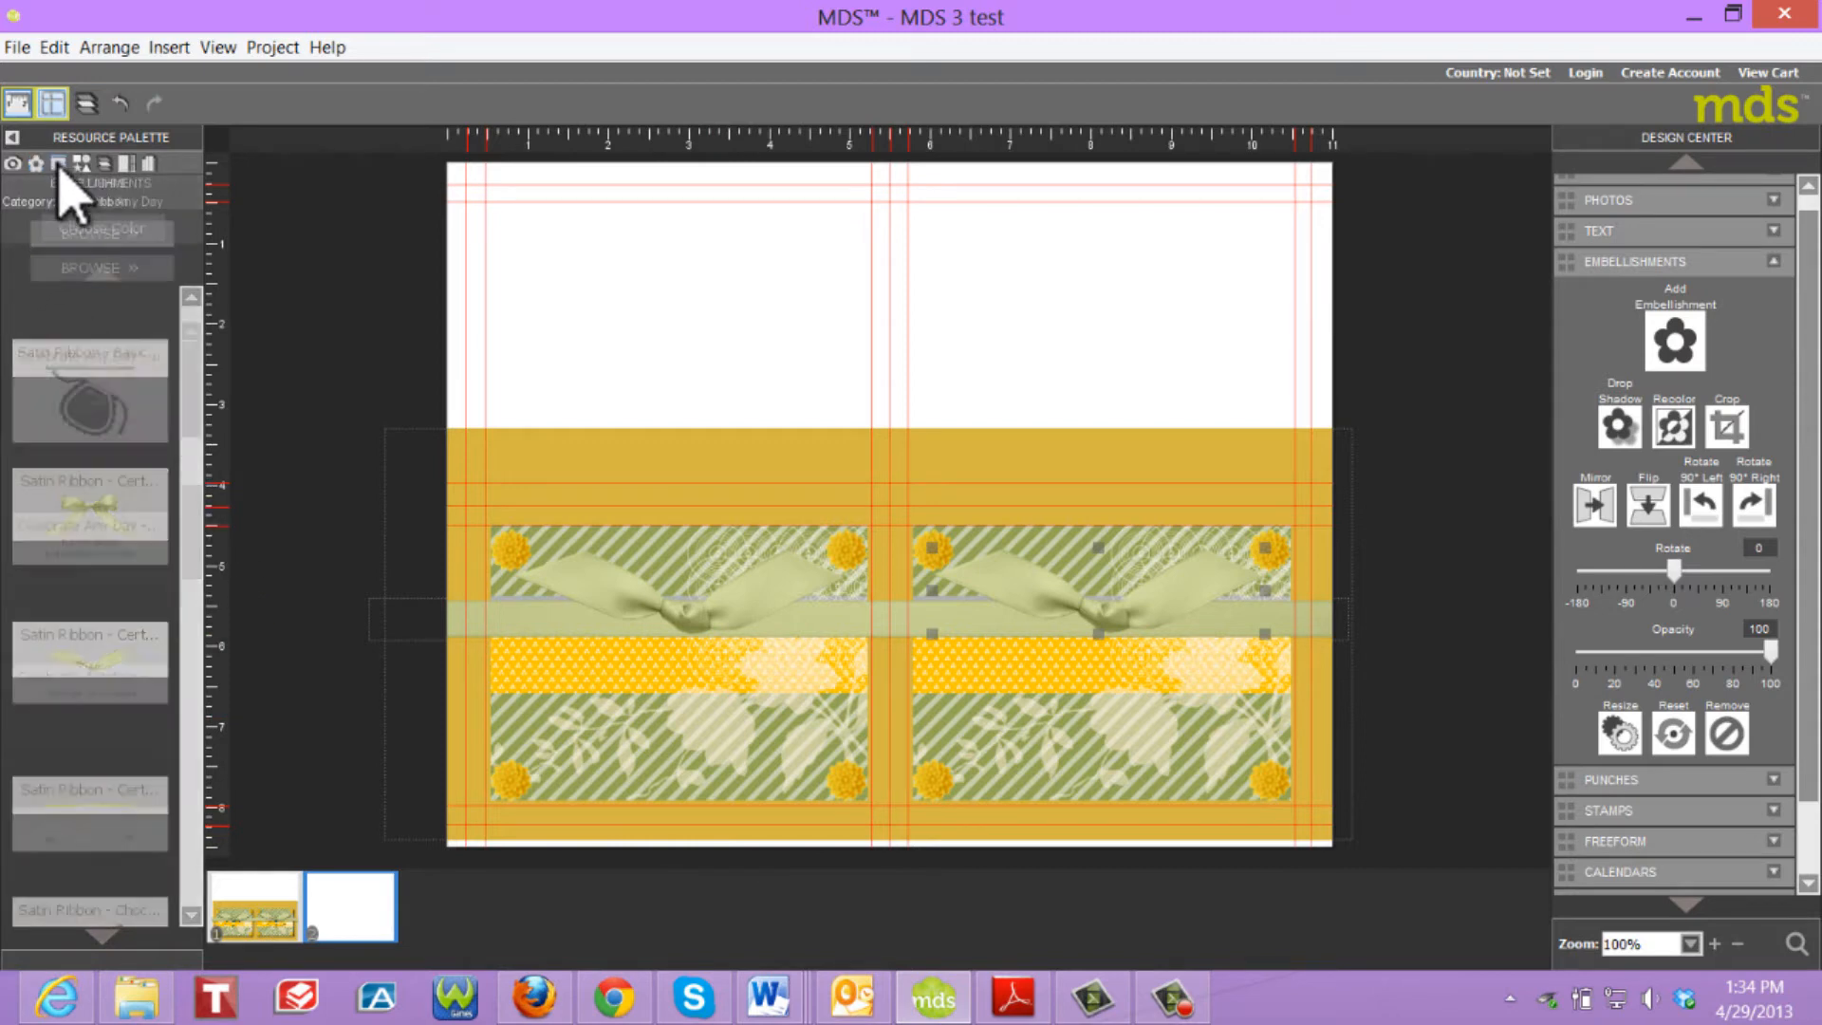
{"action": "left_click", "coordinate": [193, 896]}
{"action": "left_click", "coordinate": [191, 897]}
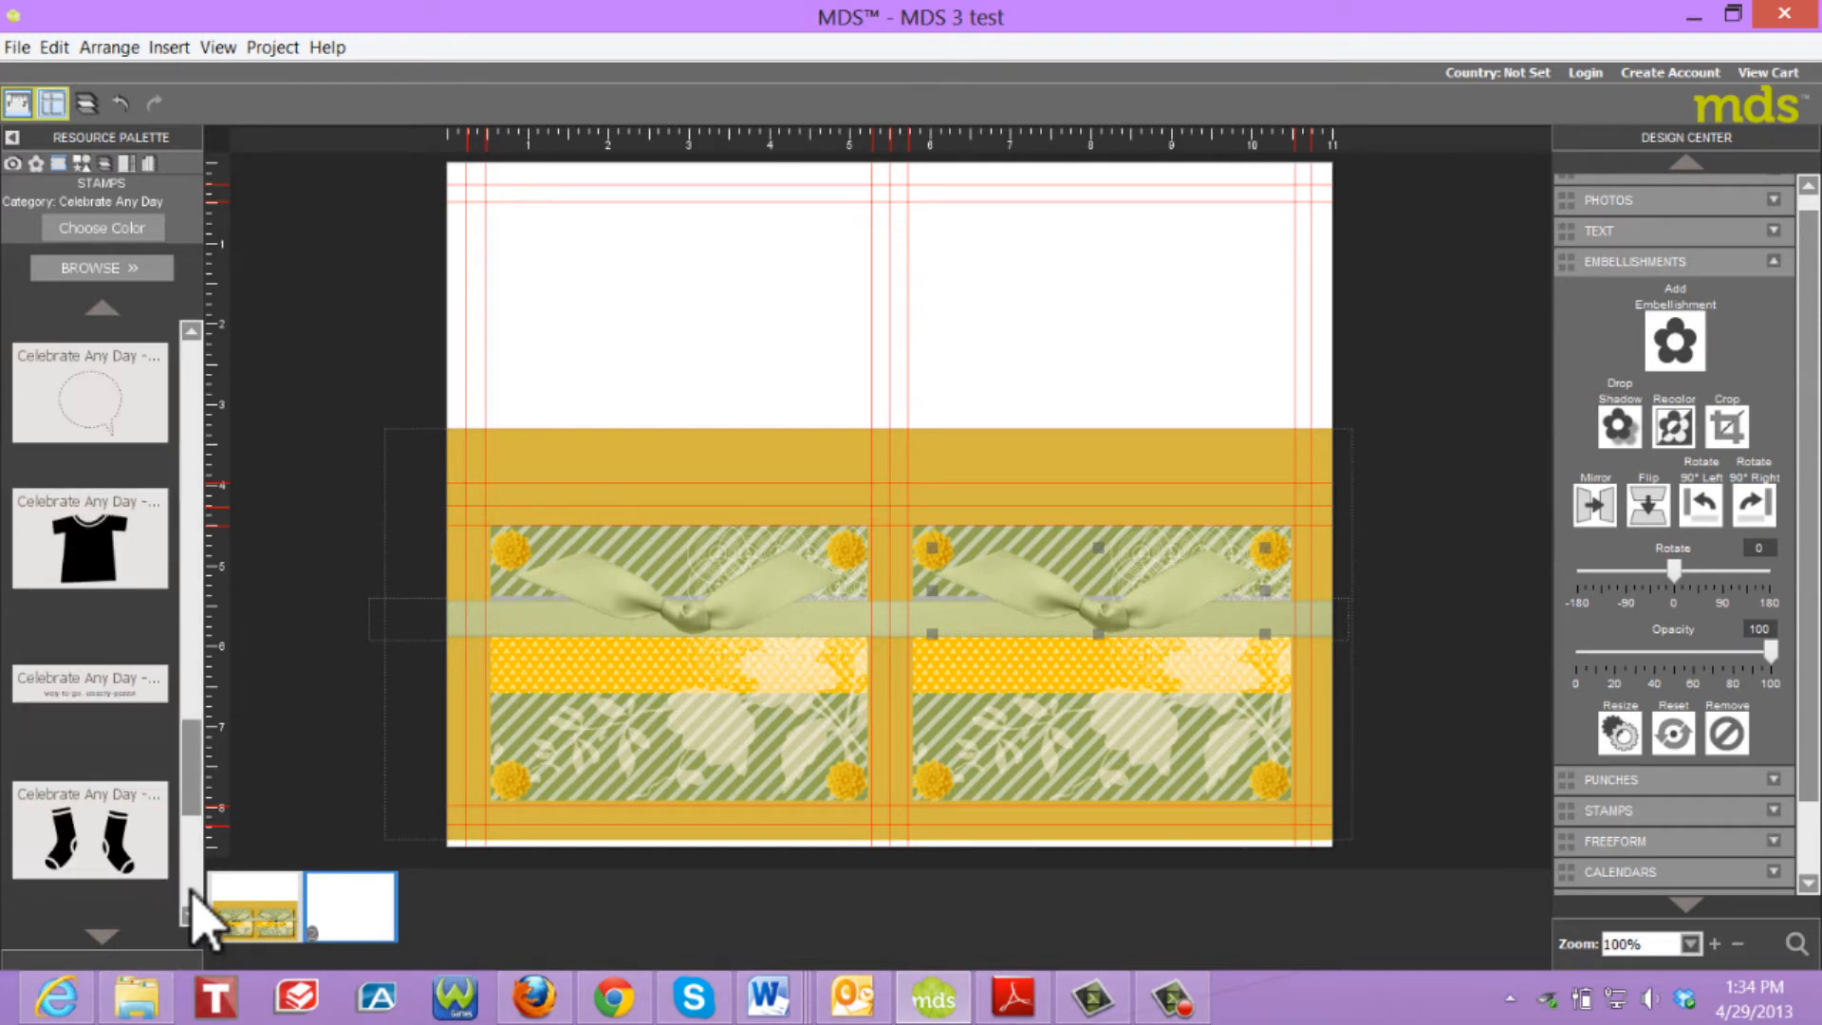
{"action": "left_click", "coordinate": [192, 897]}
{"action": "left_click_drag", "start_coordinate": [89, 427], "coordinate": [649, 661]}
{"action": "left_click_drag", "start_coordinate": [694, 662], "coordinate": [694, 664]}
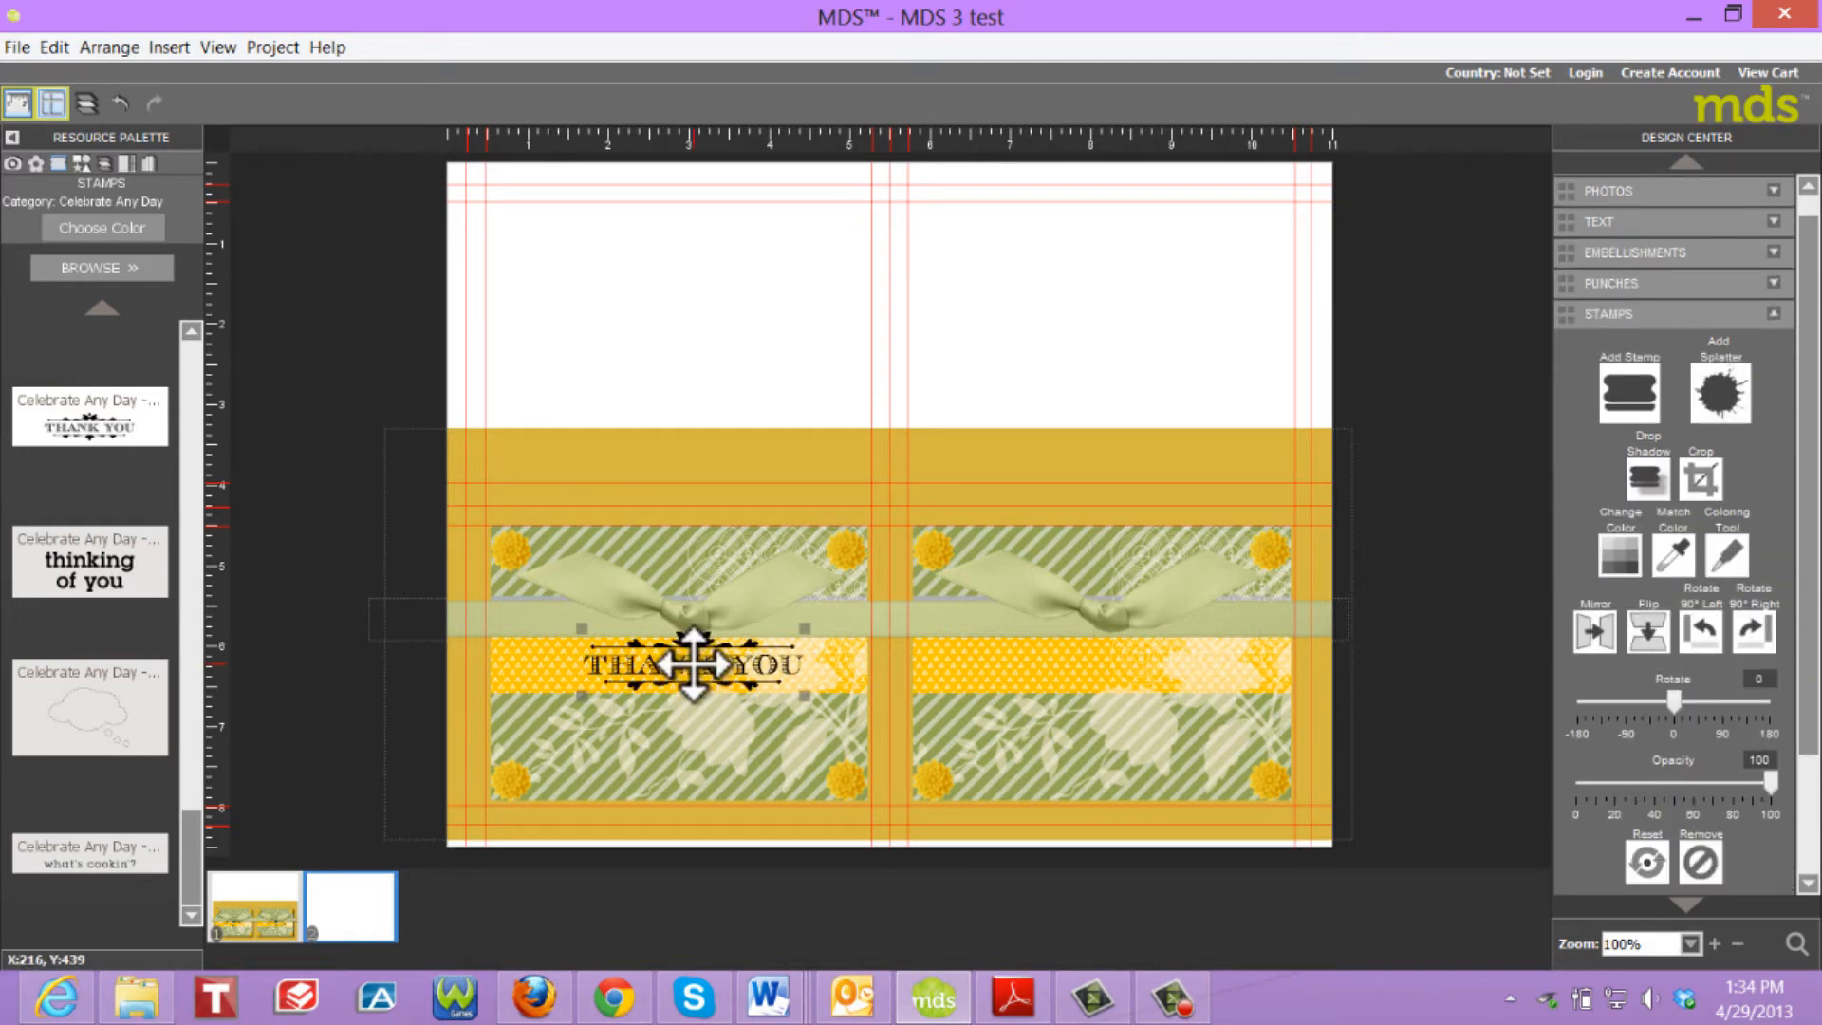
Change the "THANK YOU" stamp's color to the dark green Stampin' Up! palette color.
{"action": "left_click", "coordinate": [1626, 554]}
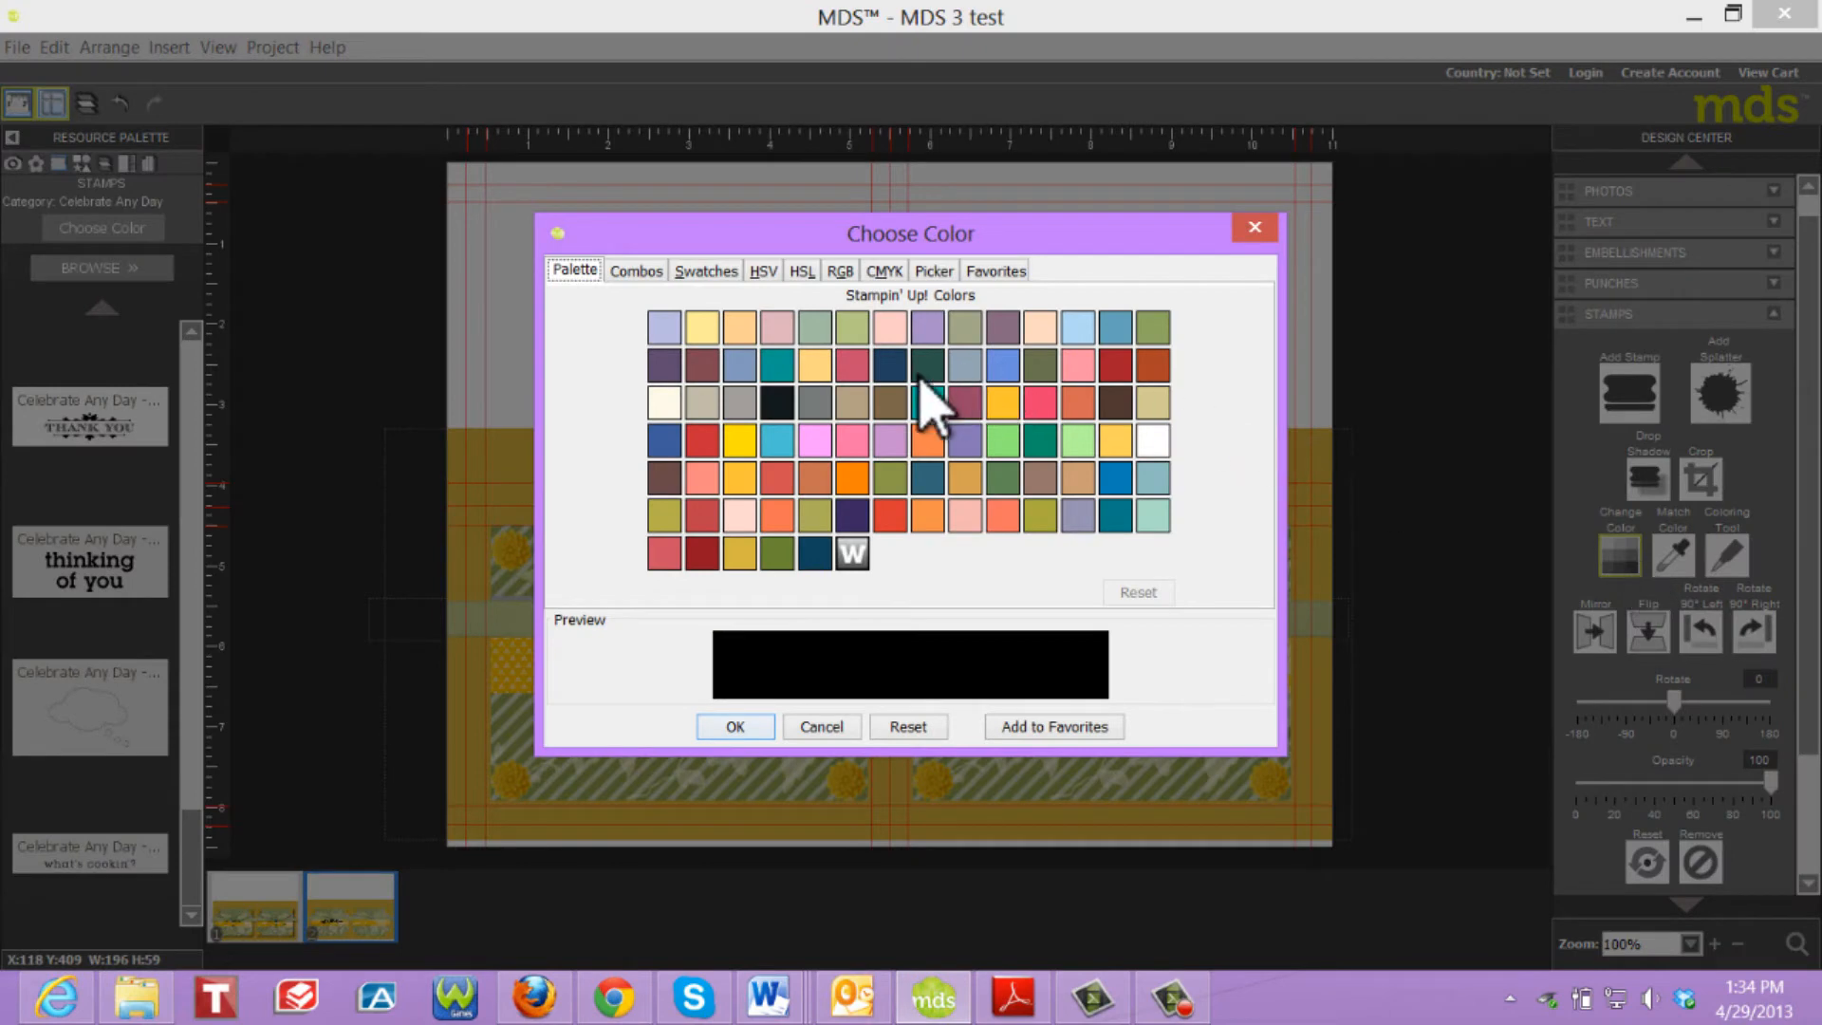
{"action": "left_click", "coordinate": [928, 371]}
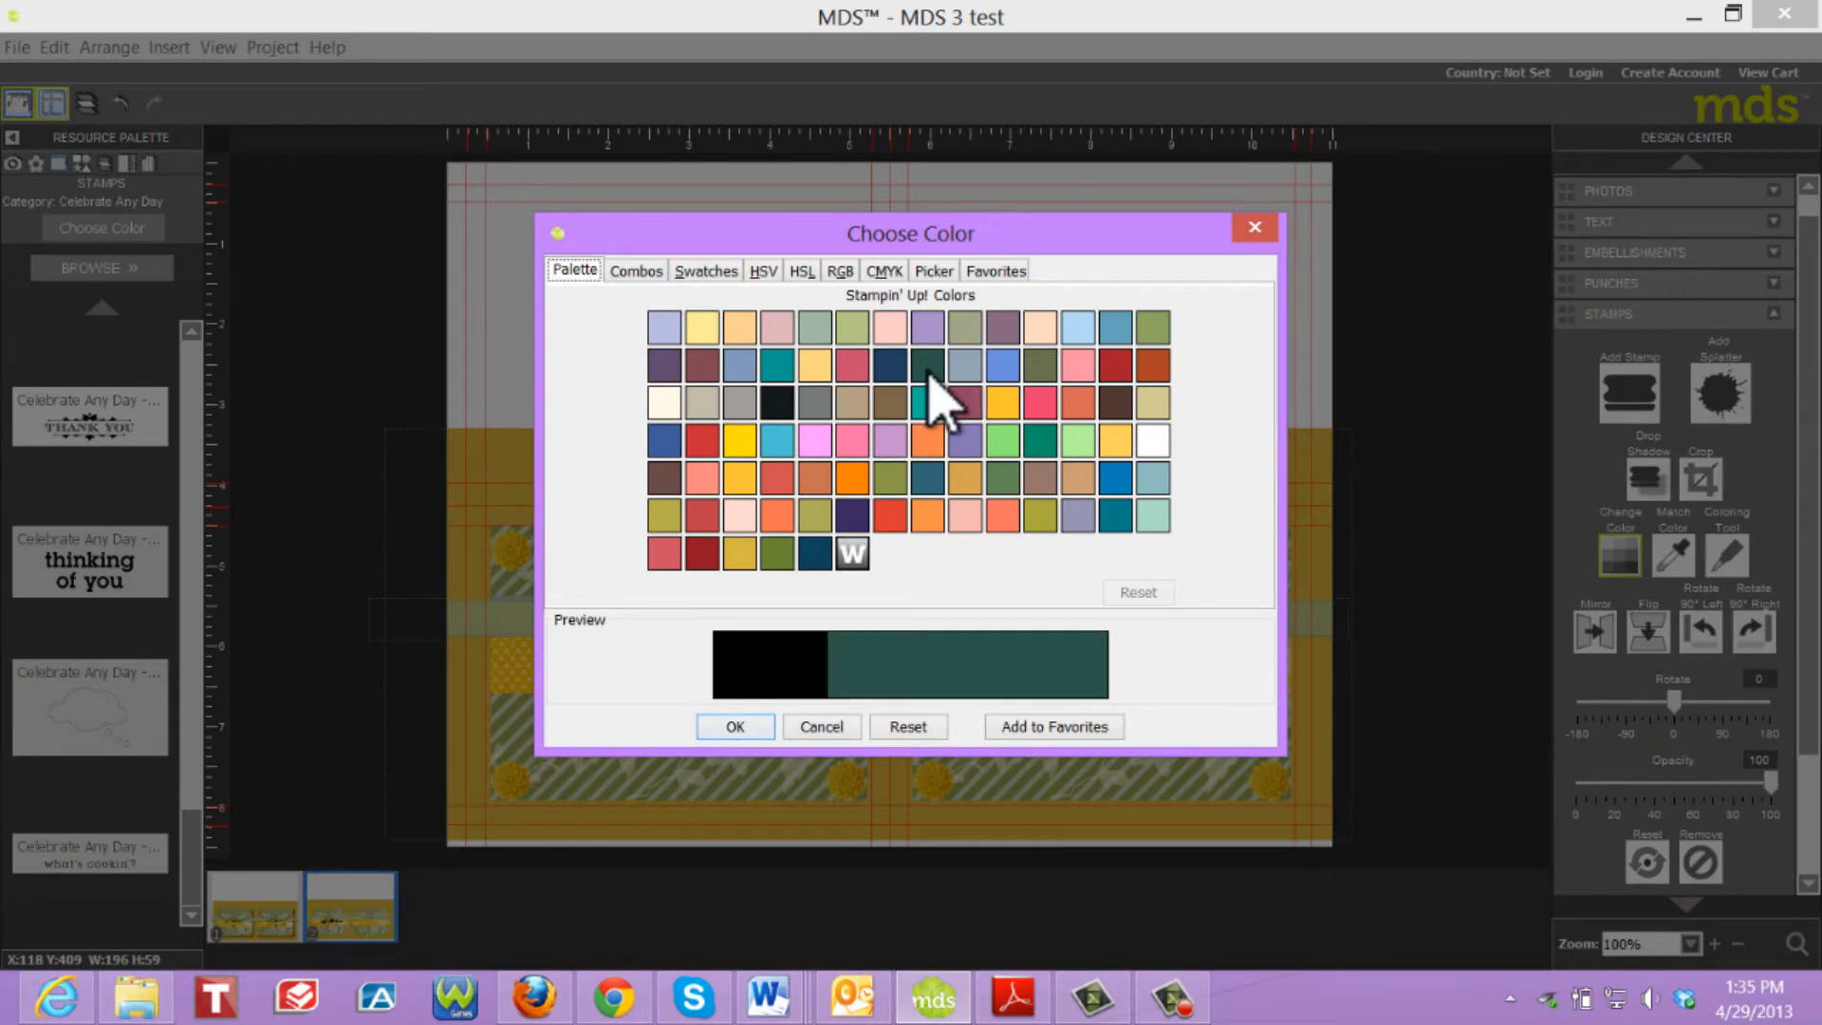
{"action": "left_click", "coordinate": [736, 727]}
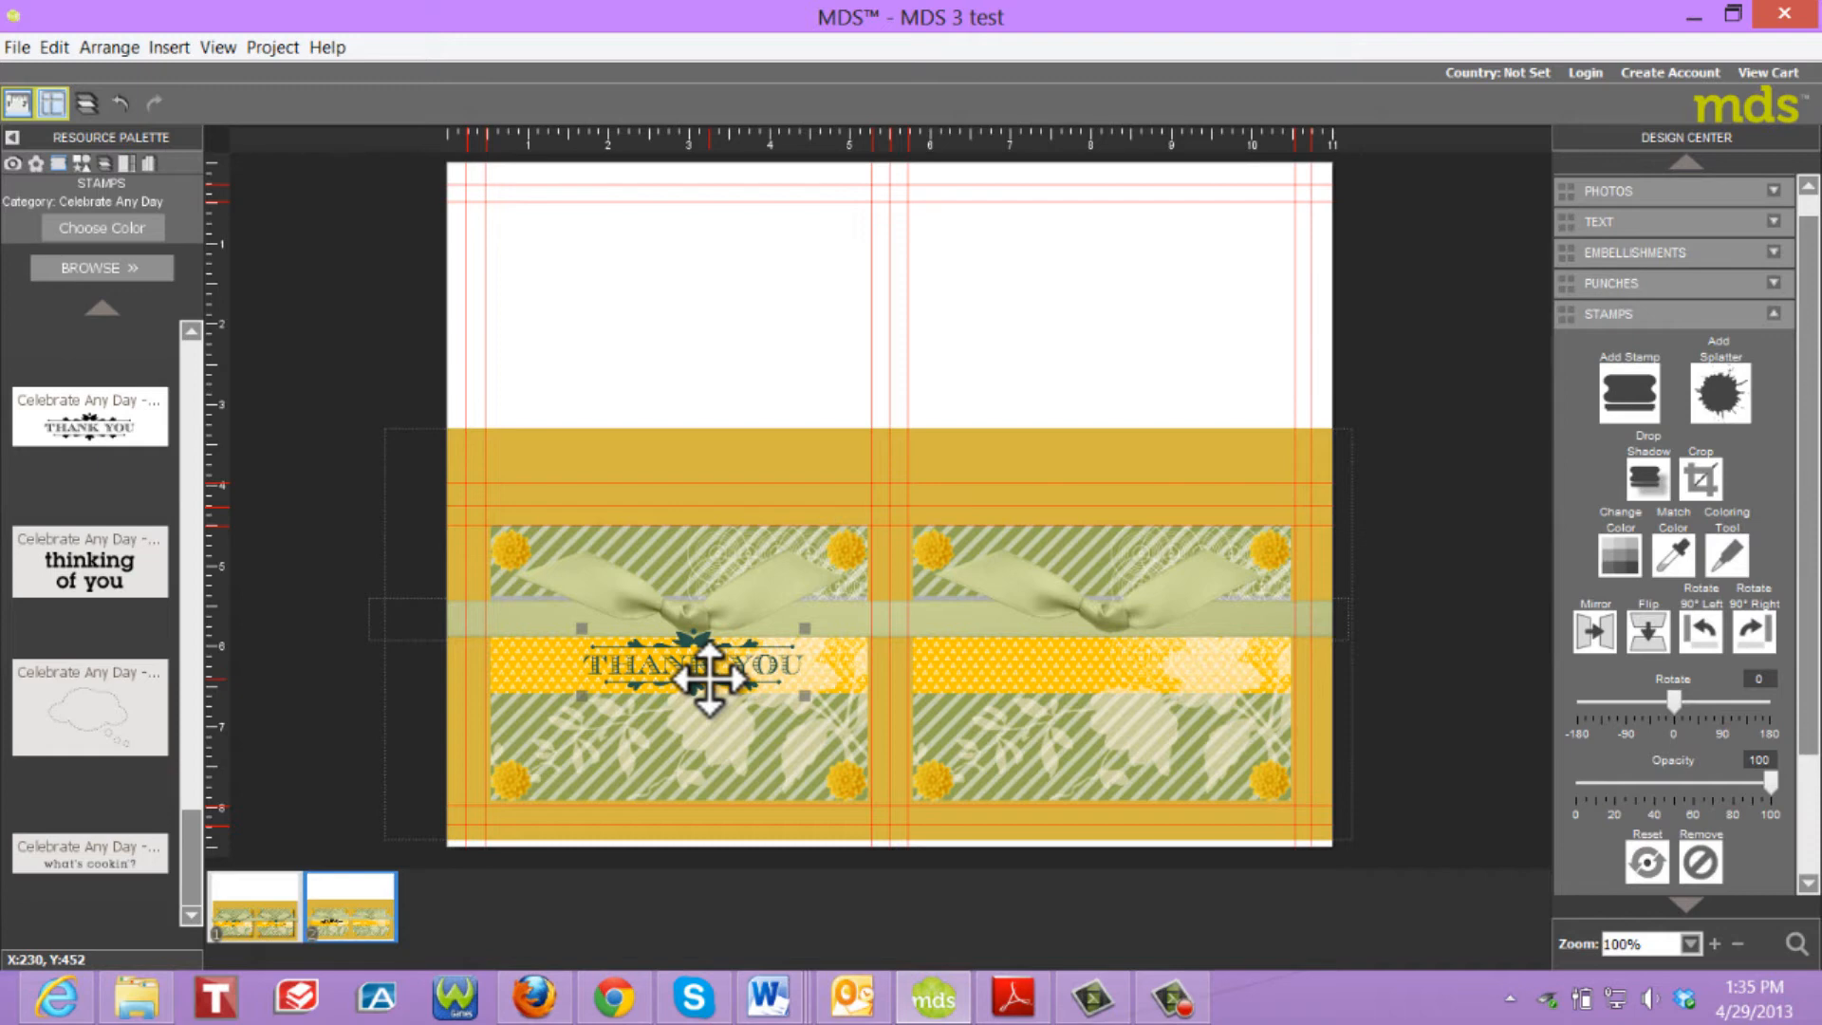
Duplicate the dark green "THANK YOU" stamp and move the copy onto the yellow dotted band of the right card.
{"action": "key", "text": "ctrl+d"}
{"action": "left_click_drag", "start_coordinate": [709, 676], "coordinate": [1091, 666]}
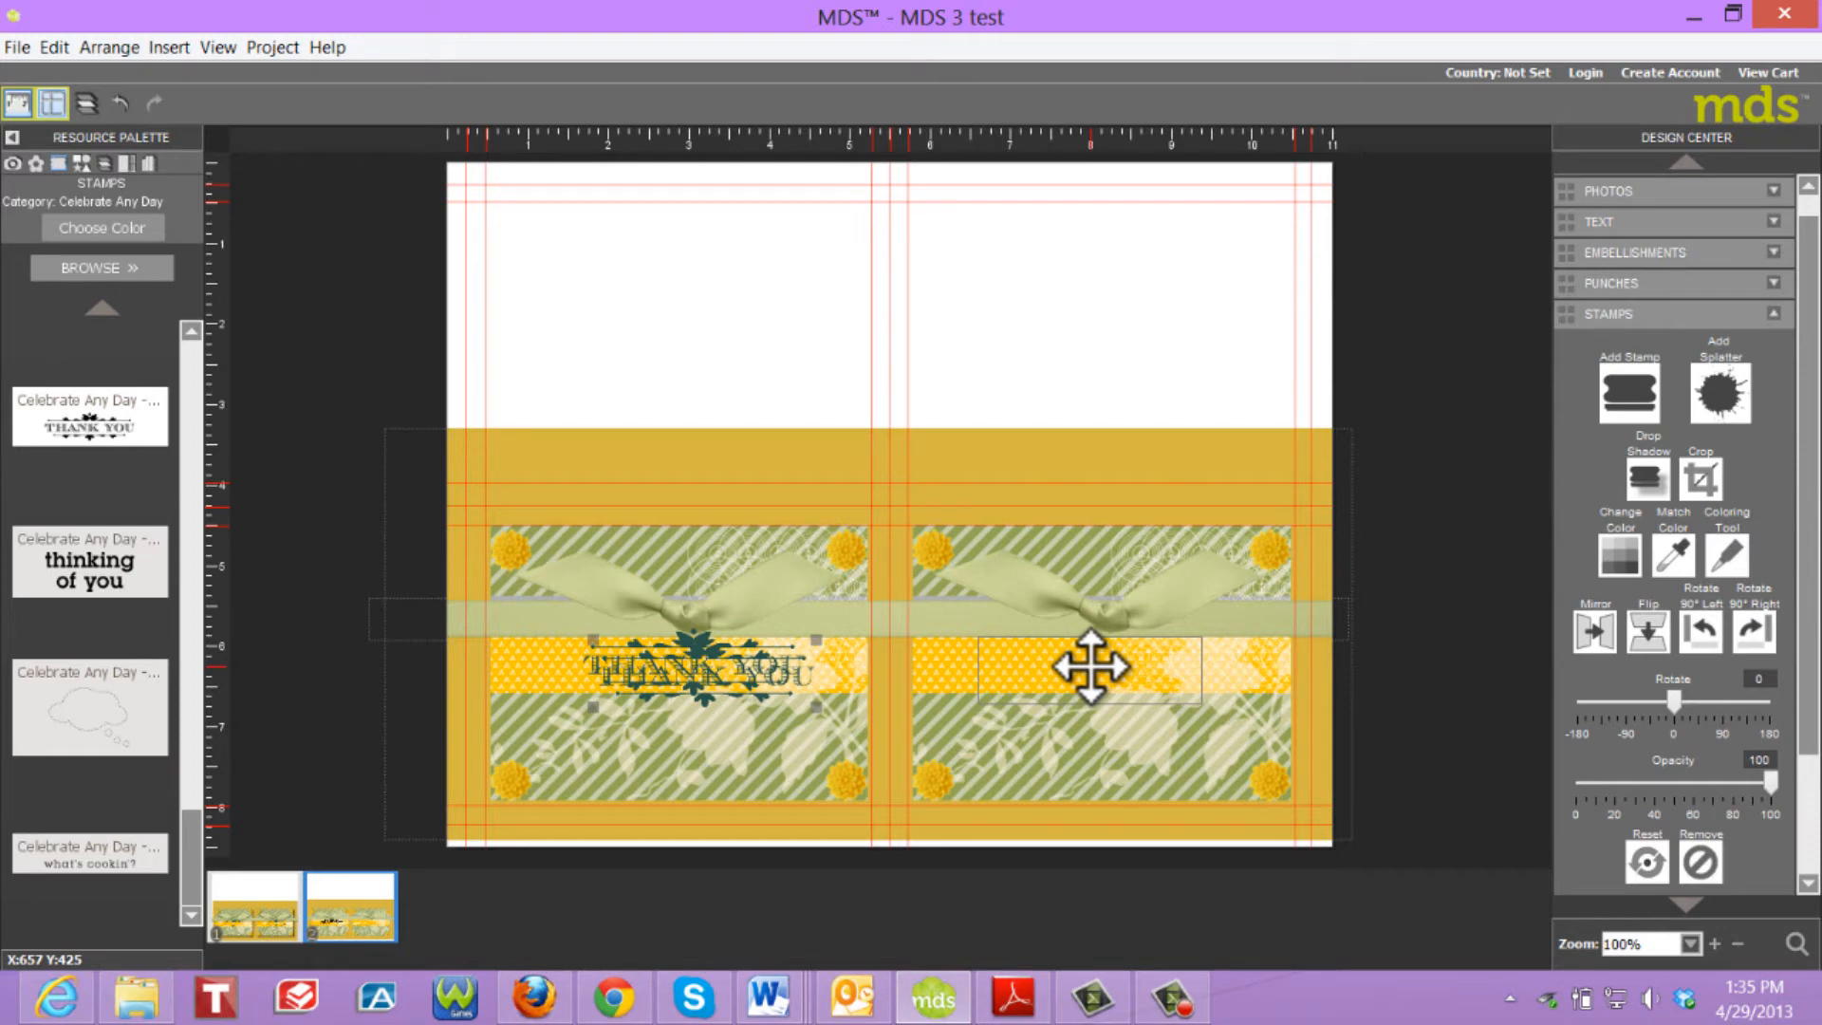
{"action": "left_click_drag", "start_coordinate": [1092, 666], "coordinate": [1091, 667]}
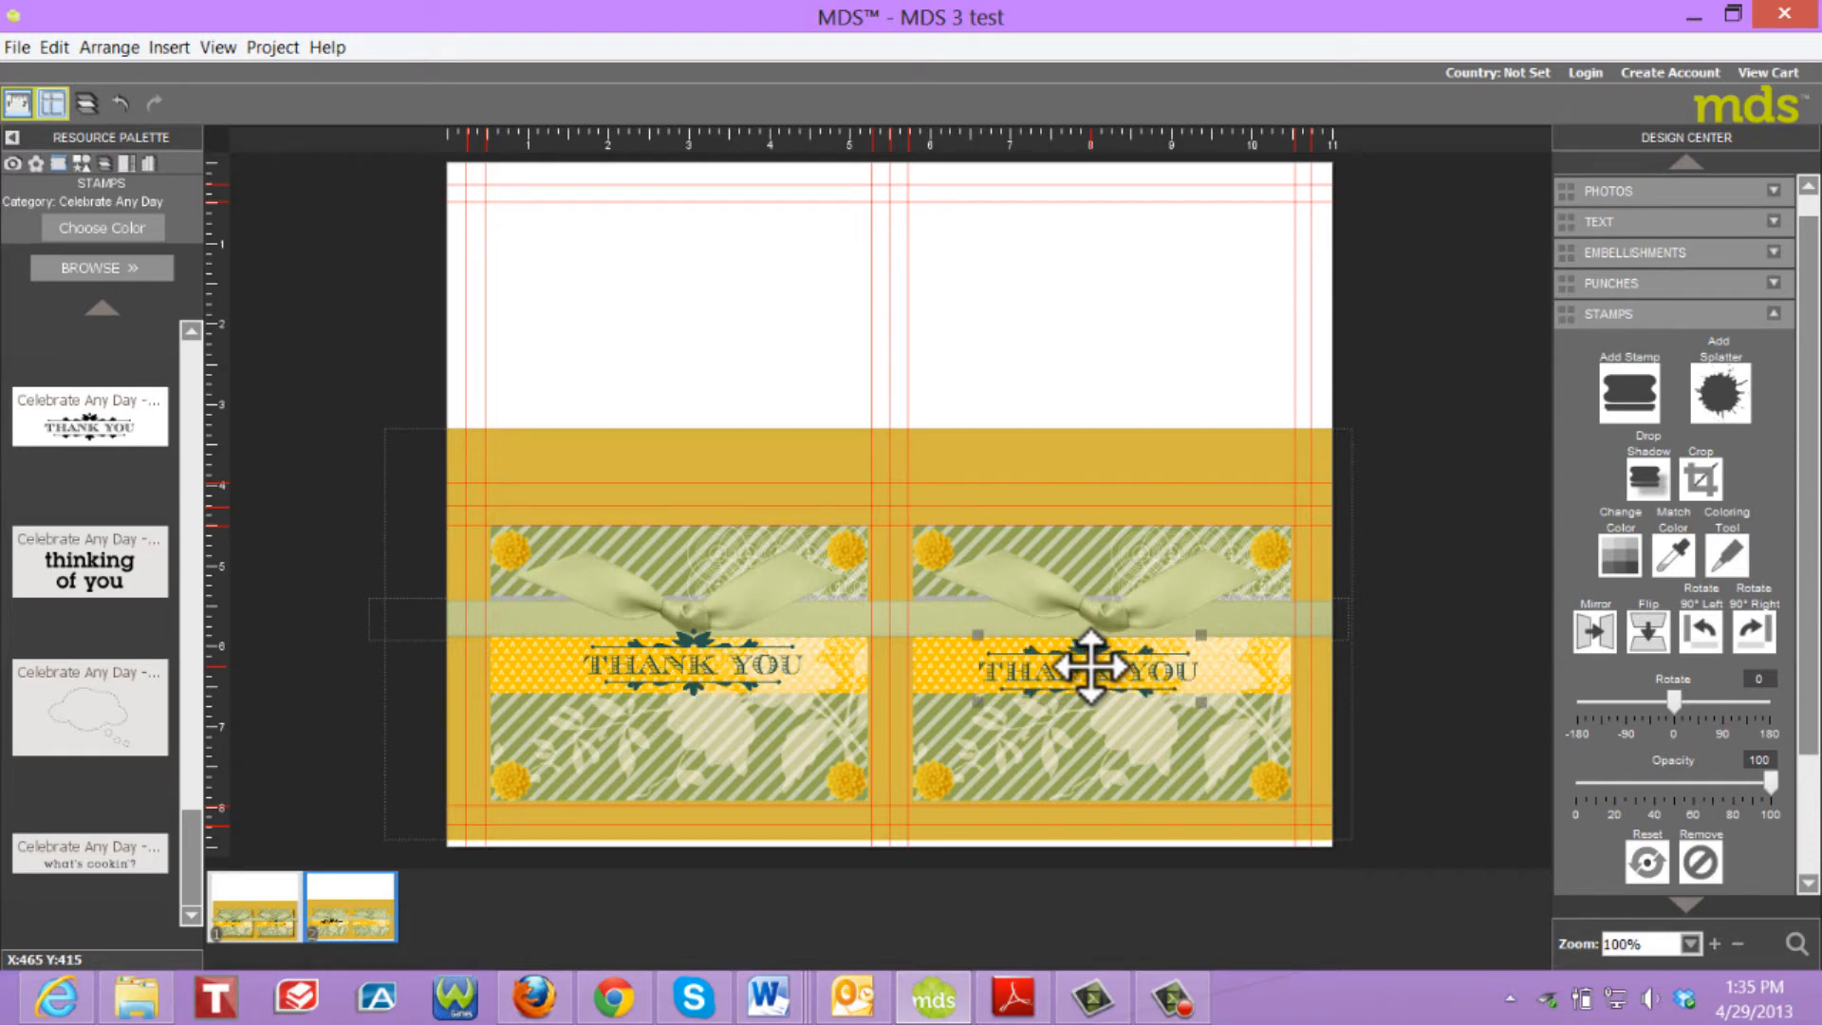
Nudge the right card's "THANK YOU" stamp upward to level it with the left card's stamp.
{"action": "key", "text": "Up"}
{"action": "key", "text": "Up"}
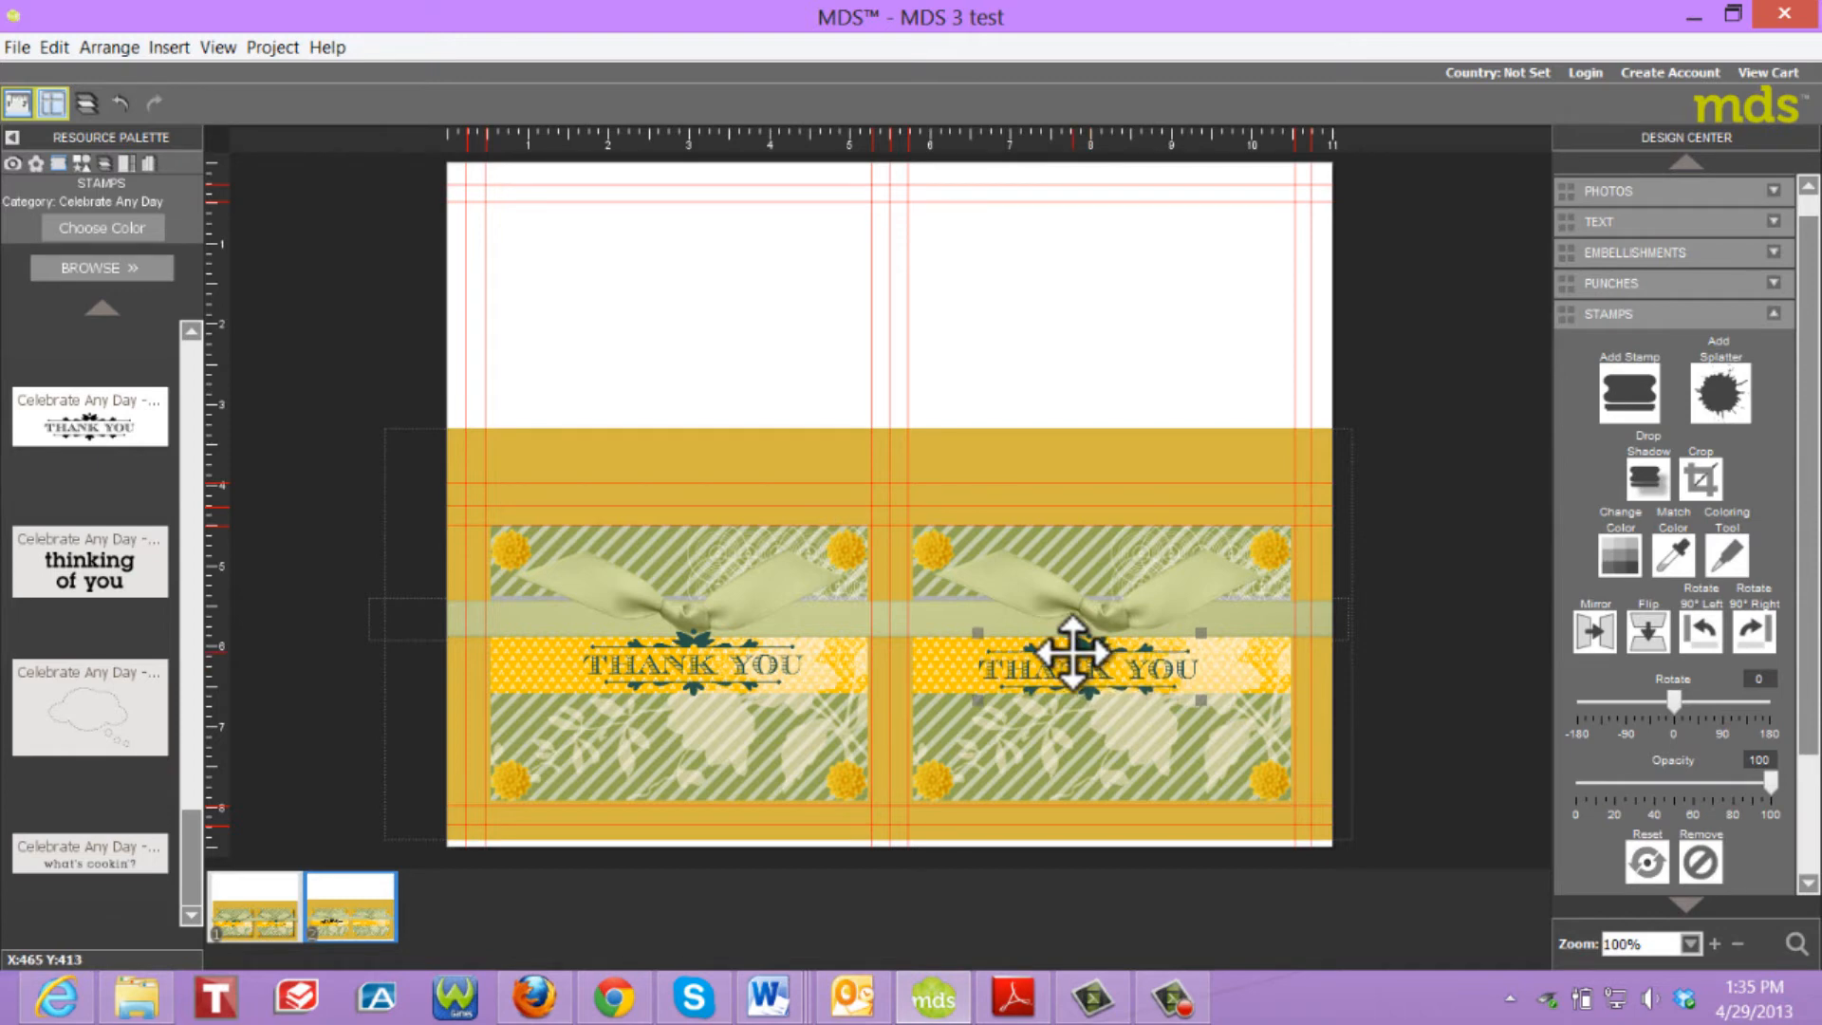
{"action": "key", "text": "Up"}
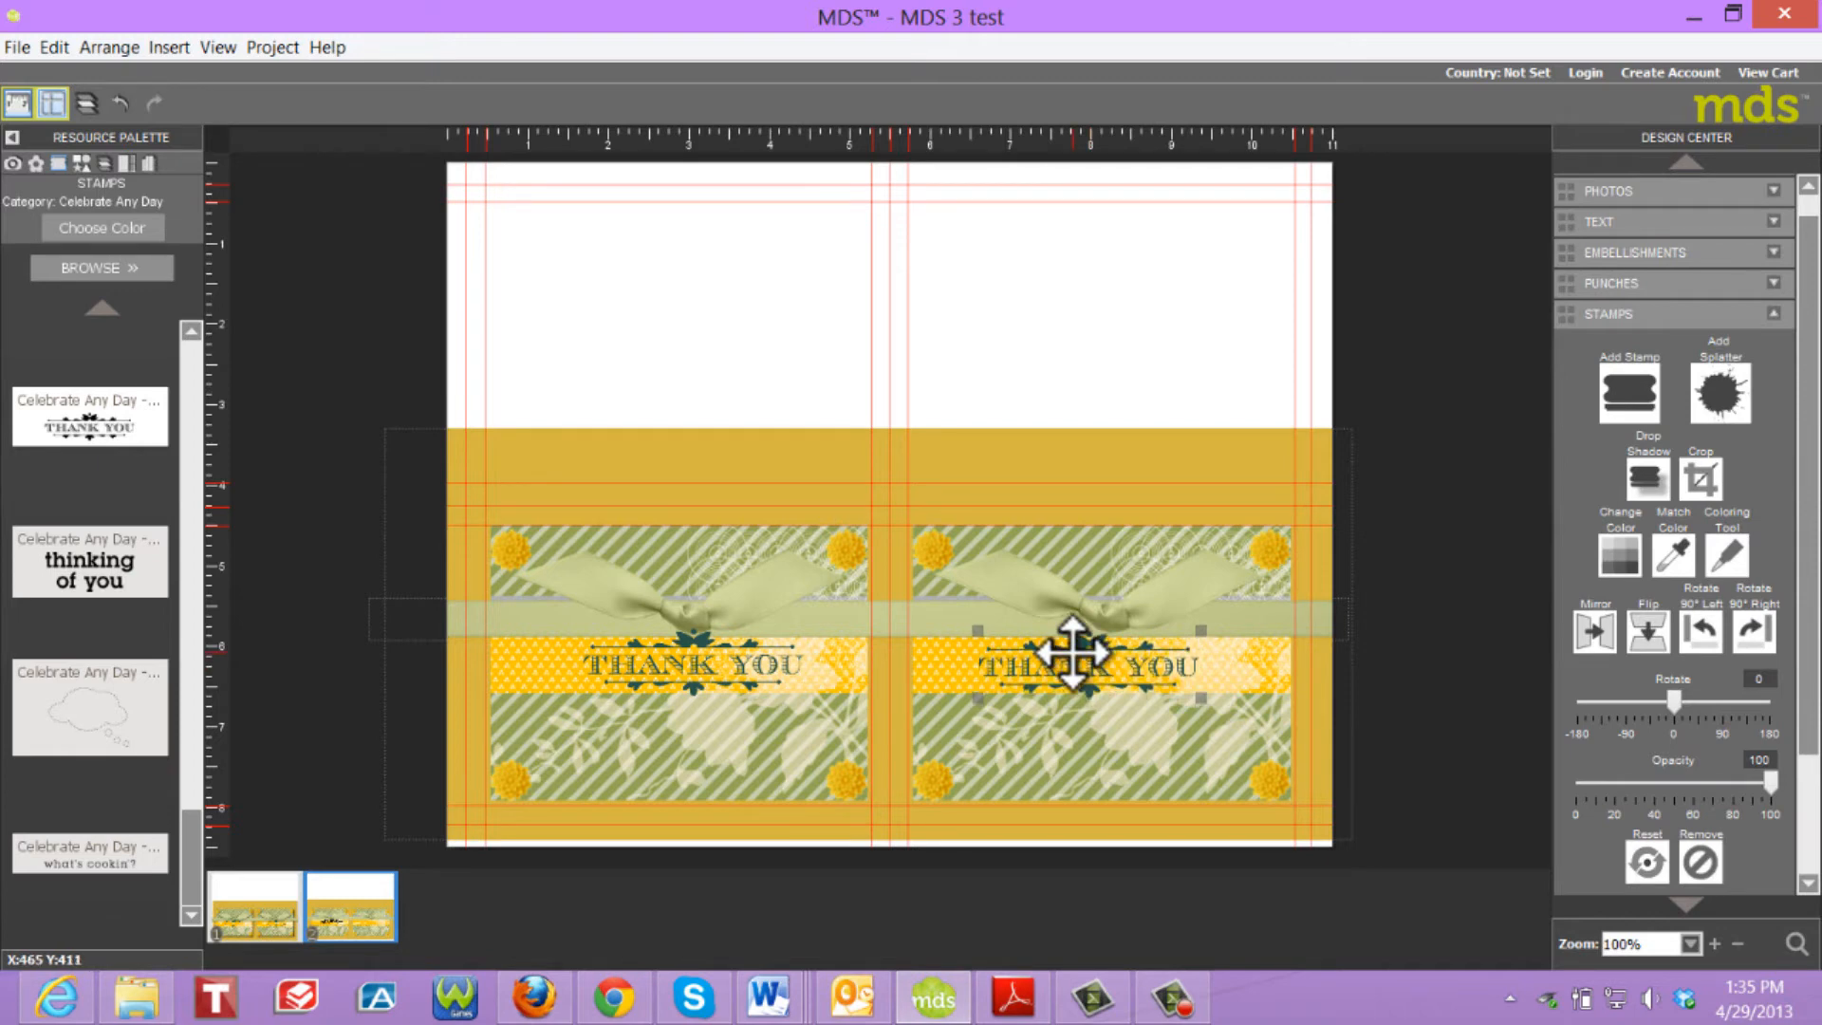
Apply a drop shadow with 35% opacity and blur 5 to all stamps on this page.
{"action": "left_click", "coordinate": [1648, 480]}
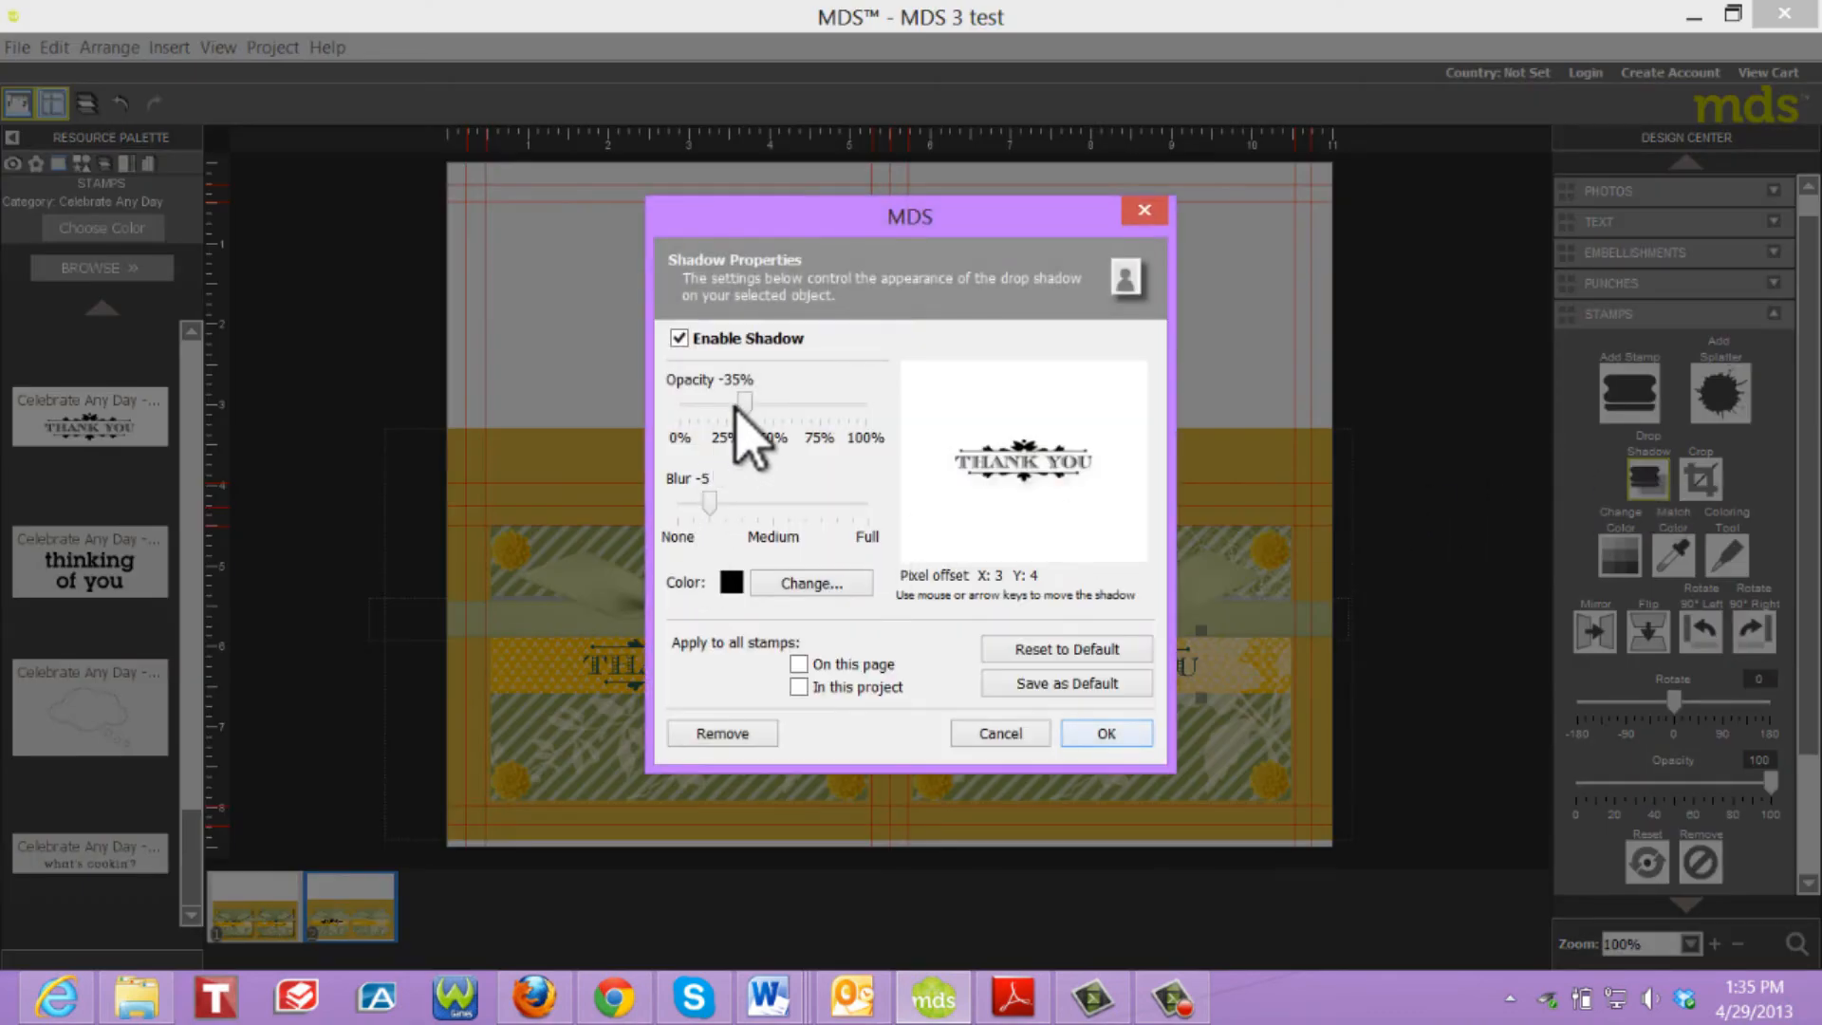
{"action": "left_click", "coordinate": [800, 665]}
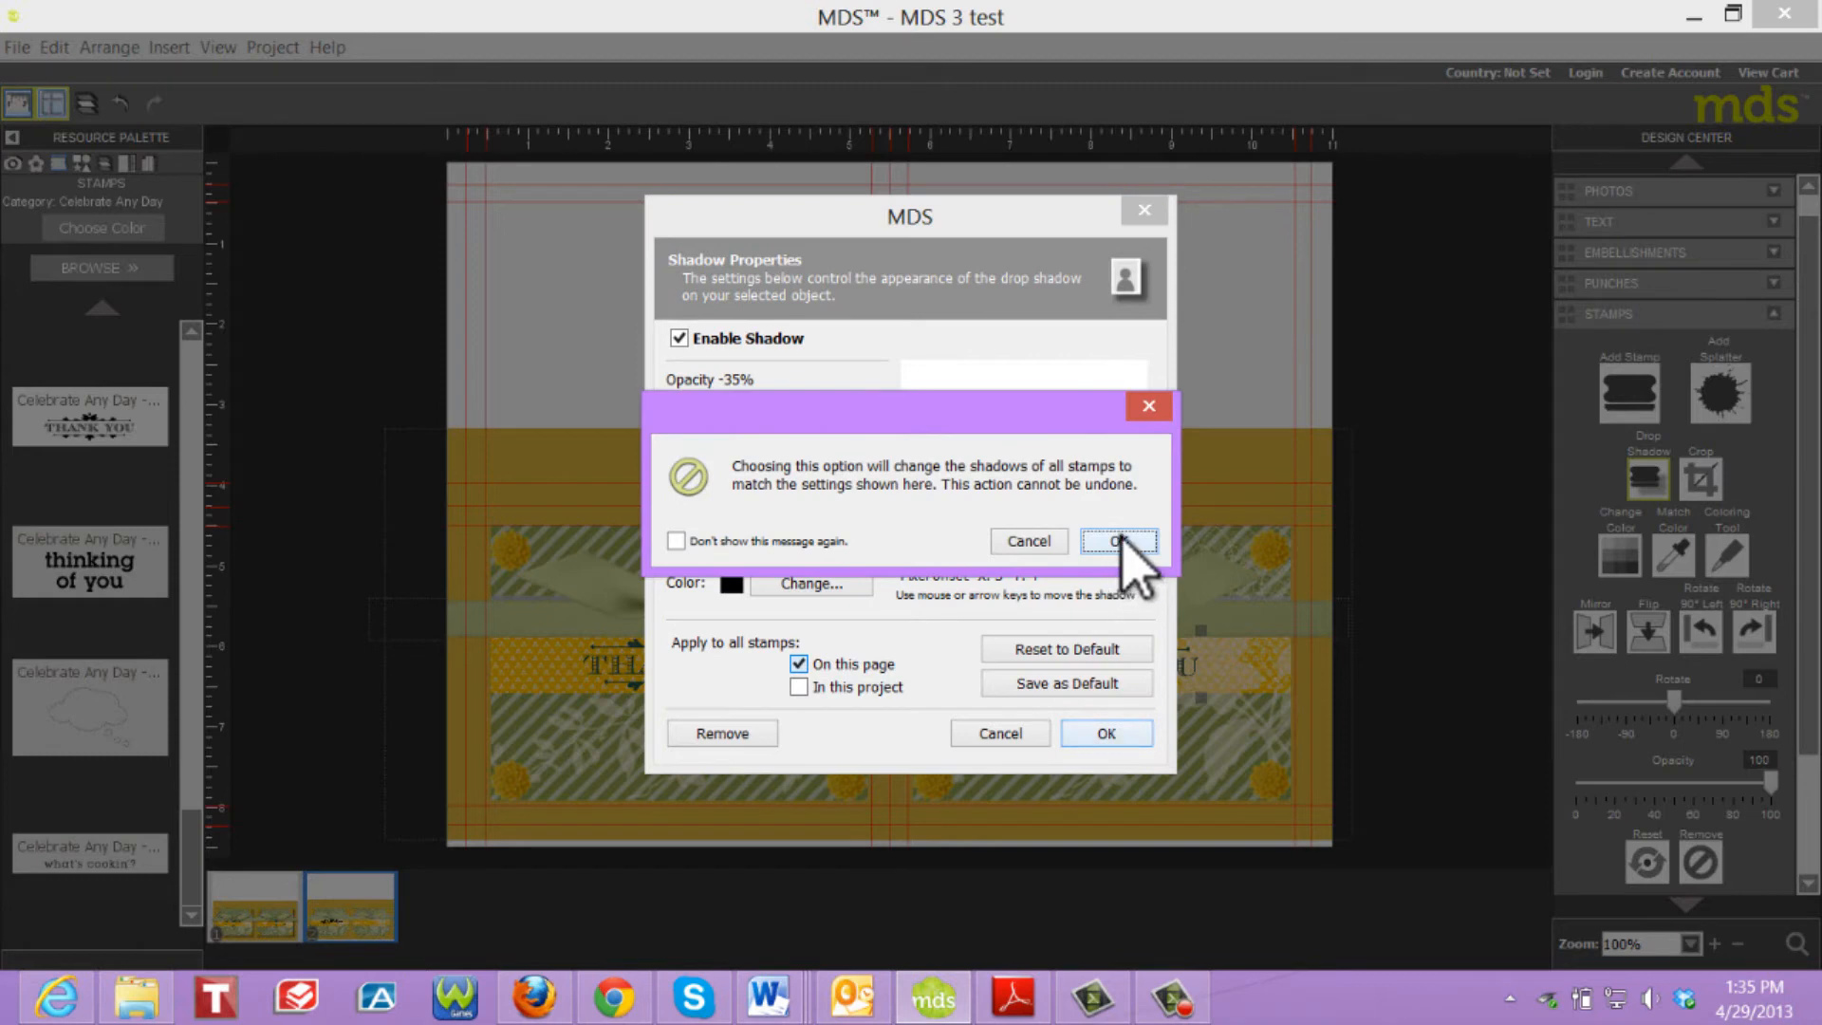
{"action": "left_click", "coordinate": [1120, 541]}
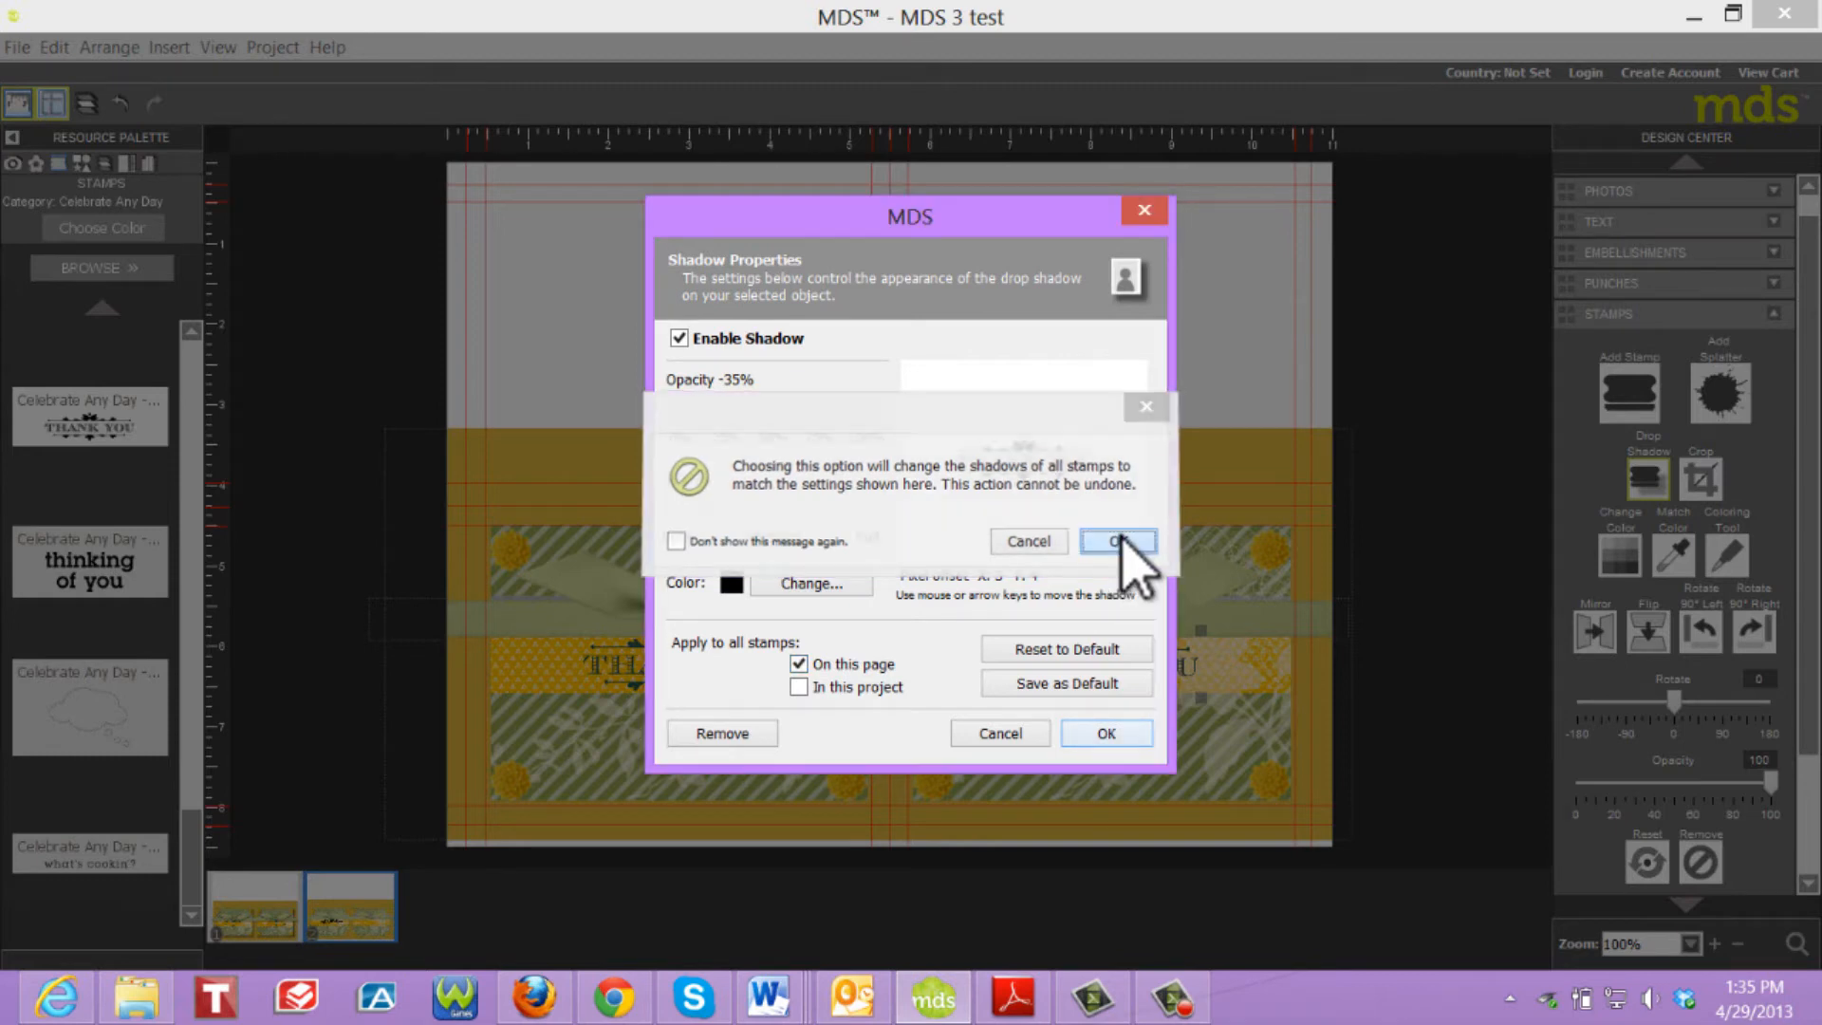
{"action": "left_click", "coordinate": [1107, 733]}
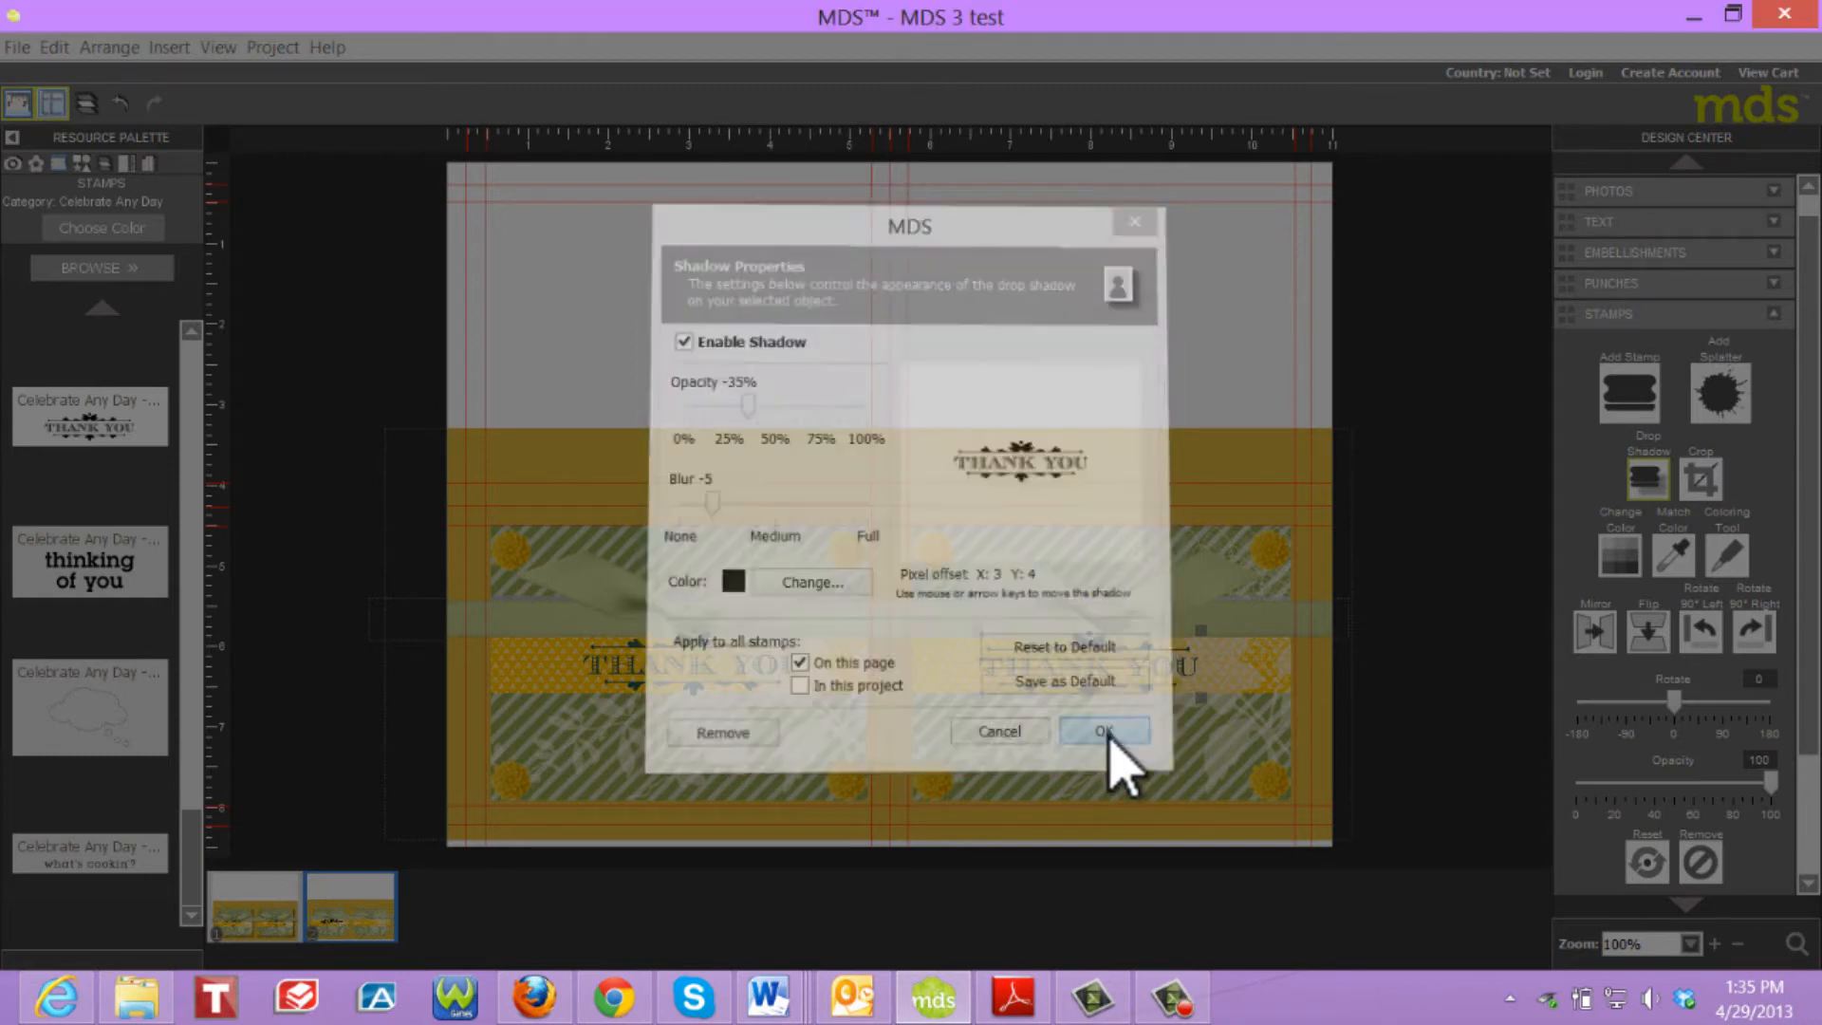
Give the left card's upper-left dahlia a drop shadow with 74% opacity and medium blur, applied to all embellishments on this page.
{"action": "left_click", "coordinate": [509, 551]}
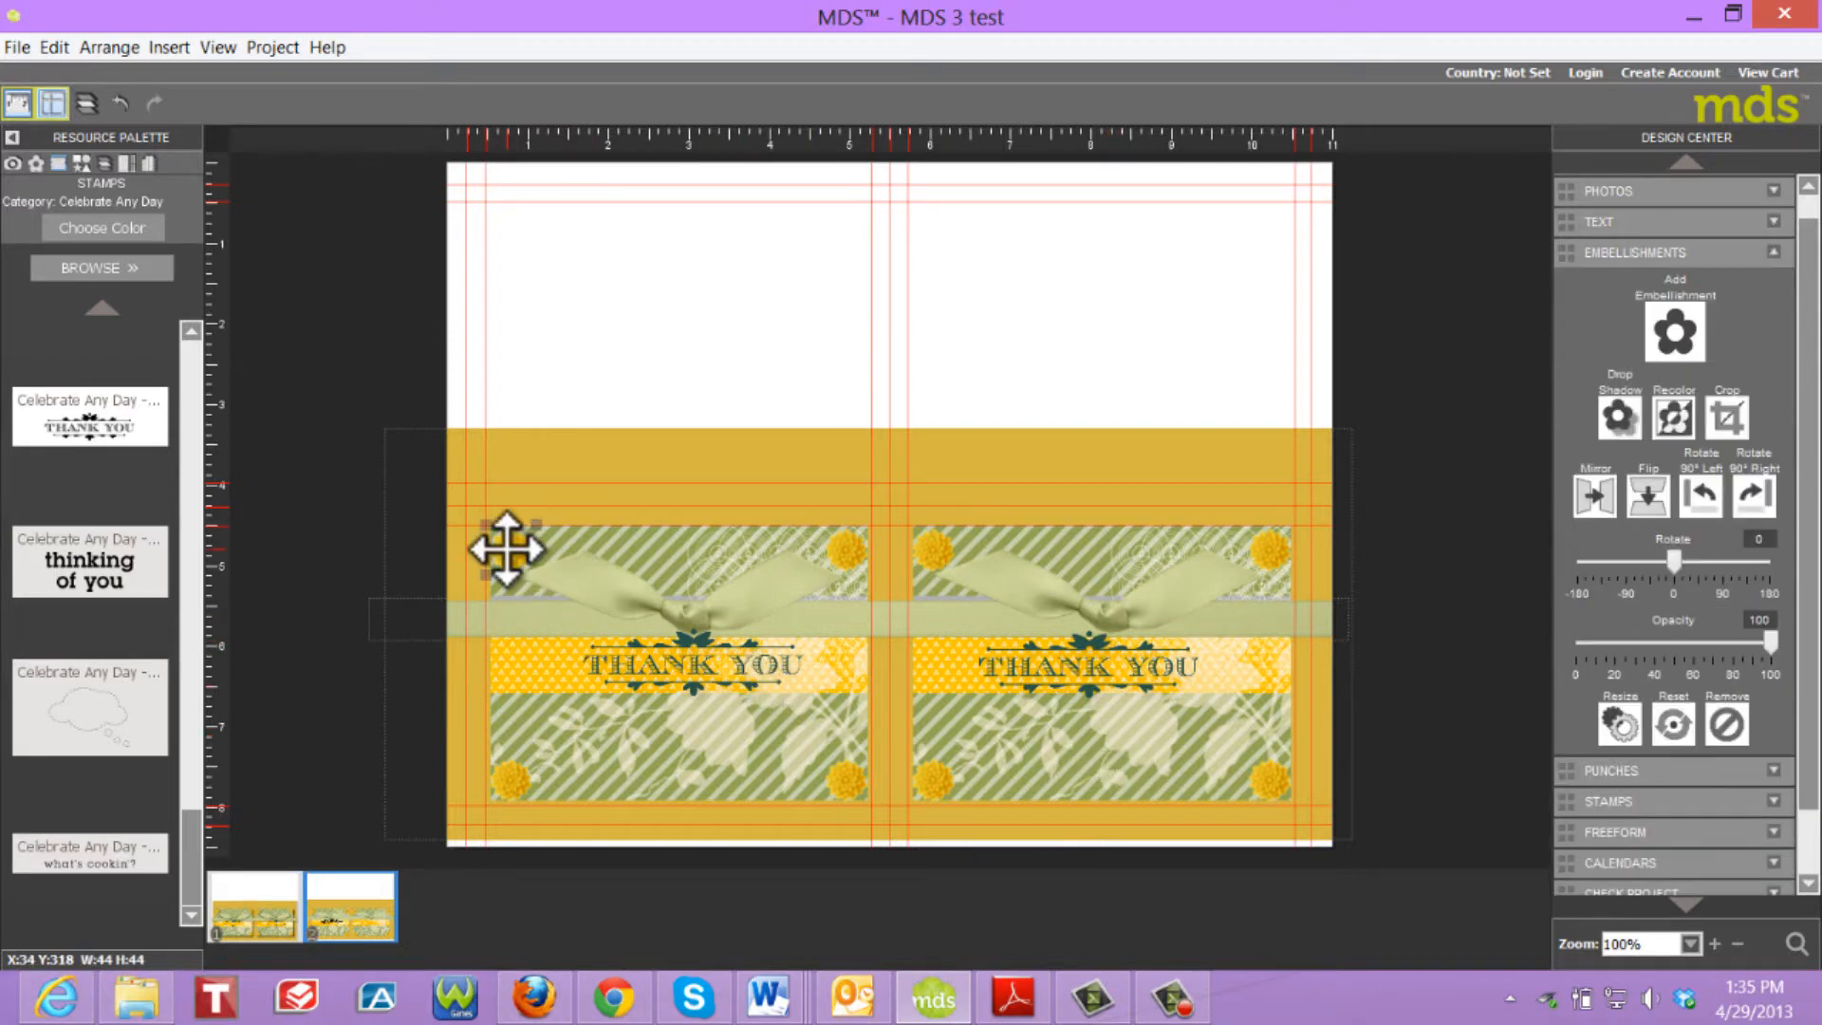
{"action": "left_click", "coordinate": [1619, 418]}
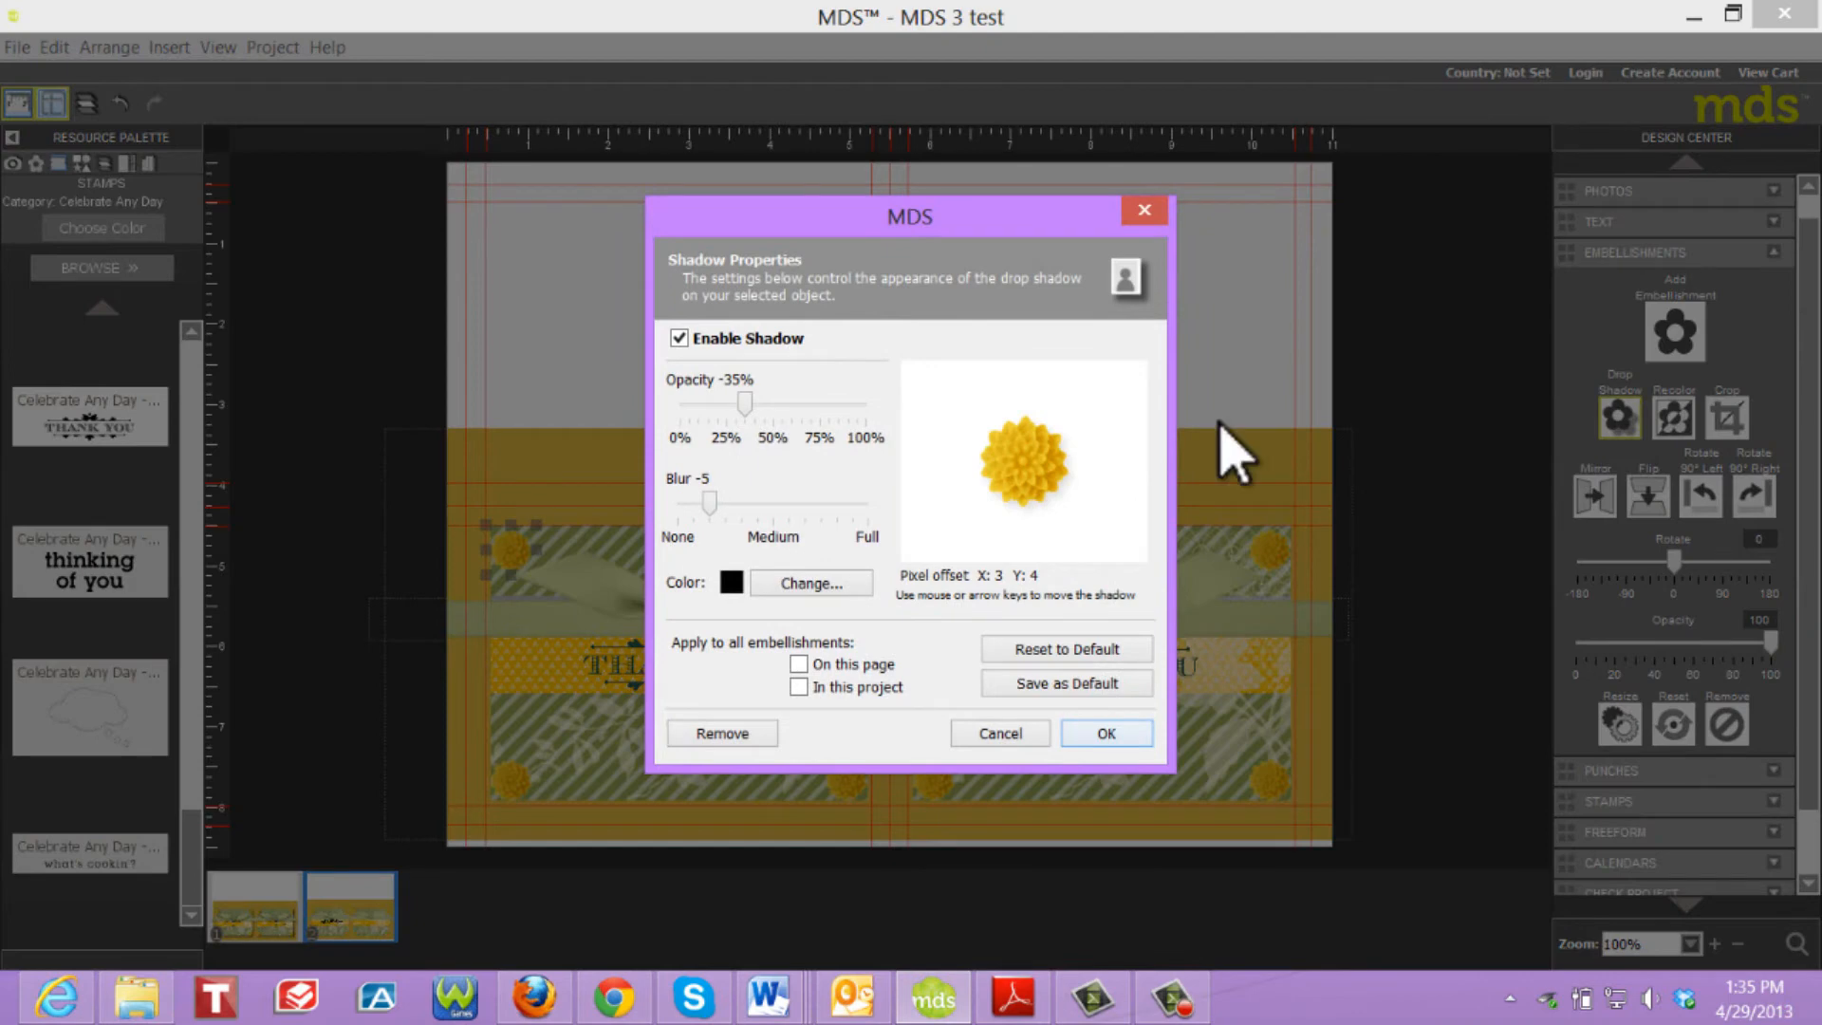
{"action": "left_click_drag", "start_coordinate": [745, 399], "coordinate": [818, 402]}
{"action": "left_click_drag", "start_coordinate": [708, 502], "coordinate": [779, 503]}
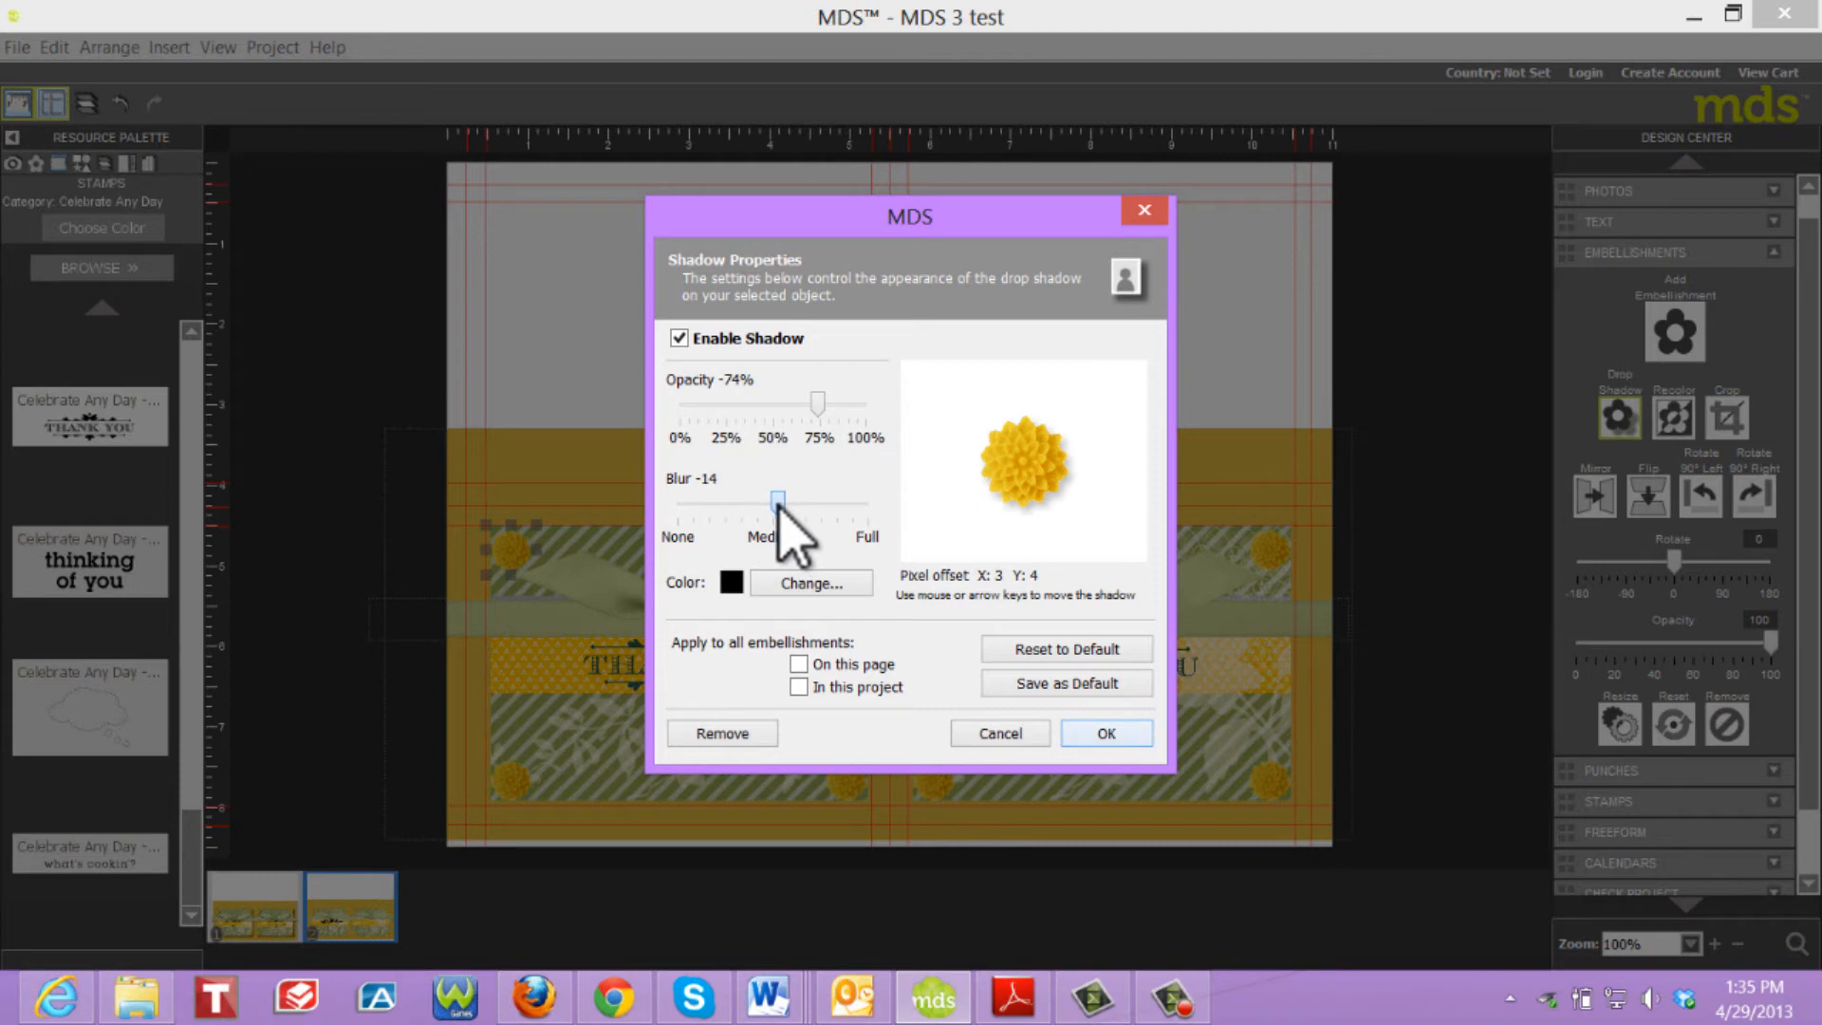
{"action": "left_click_drag", "start_coordinate": [777, 503], "coordinate": [773, 503]}
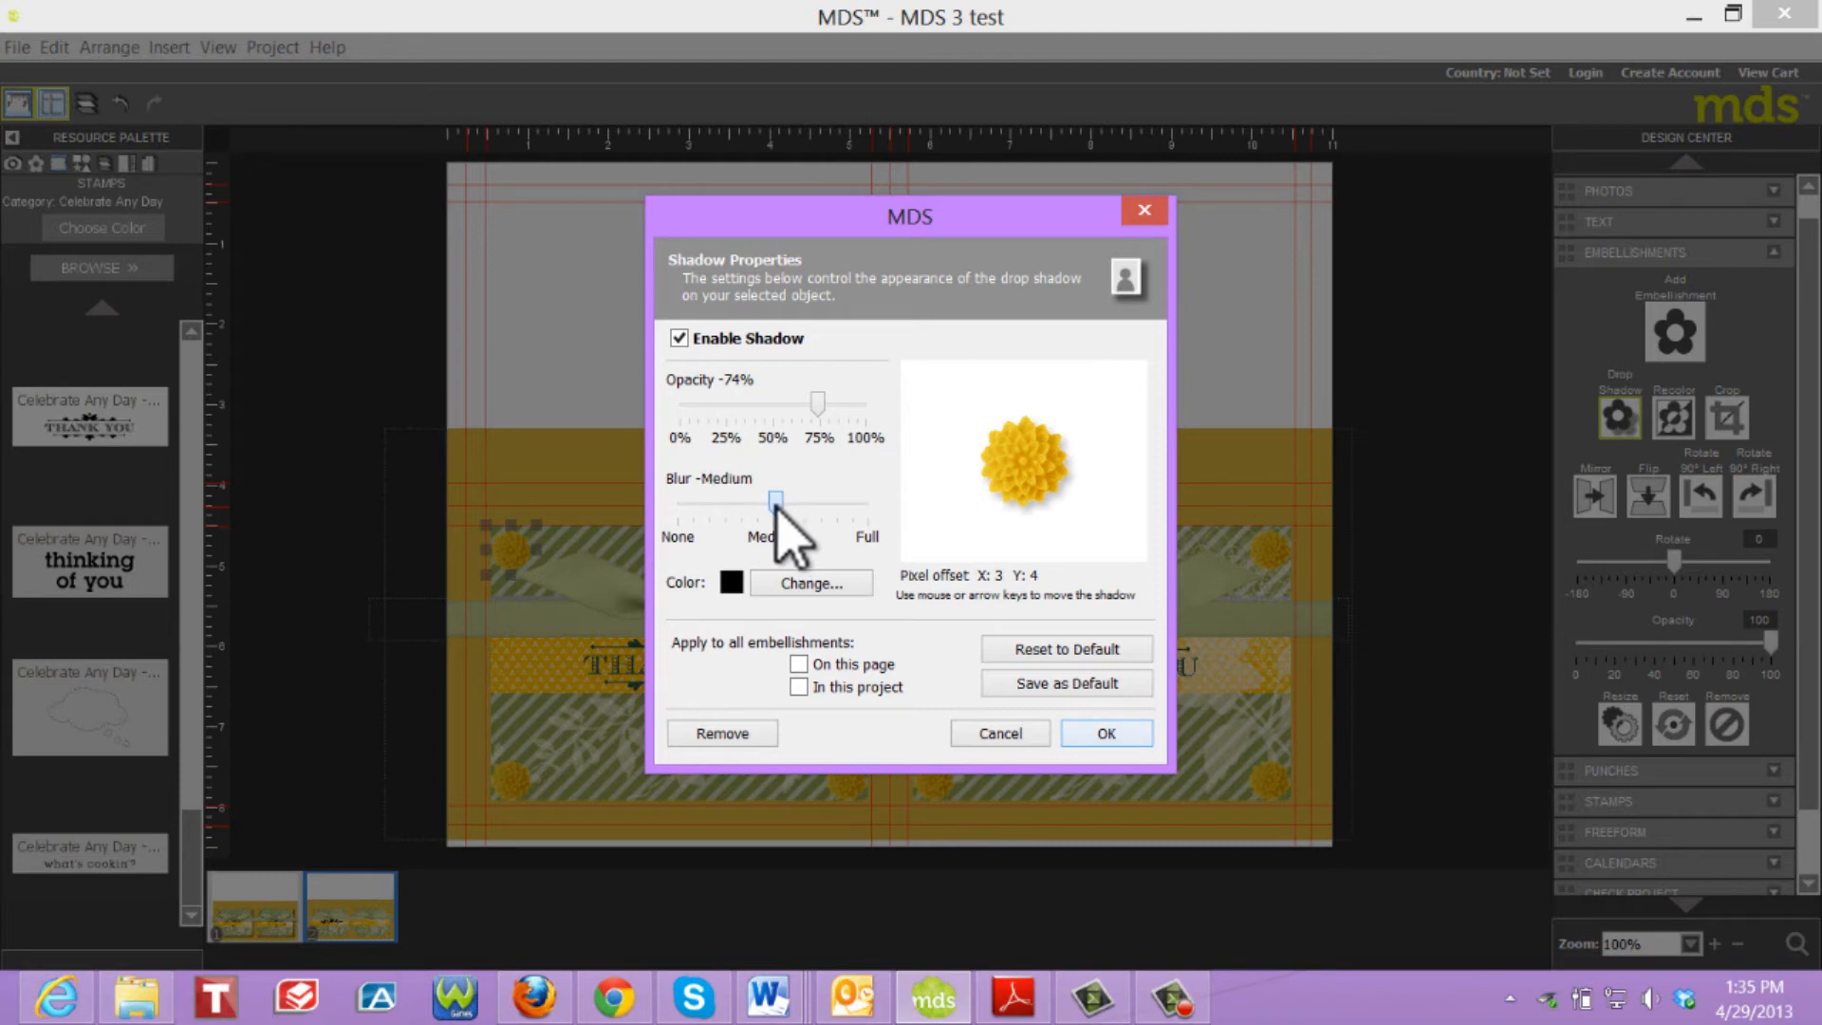
{"action": "left_click", "coordinate": [798, 665]}
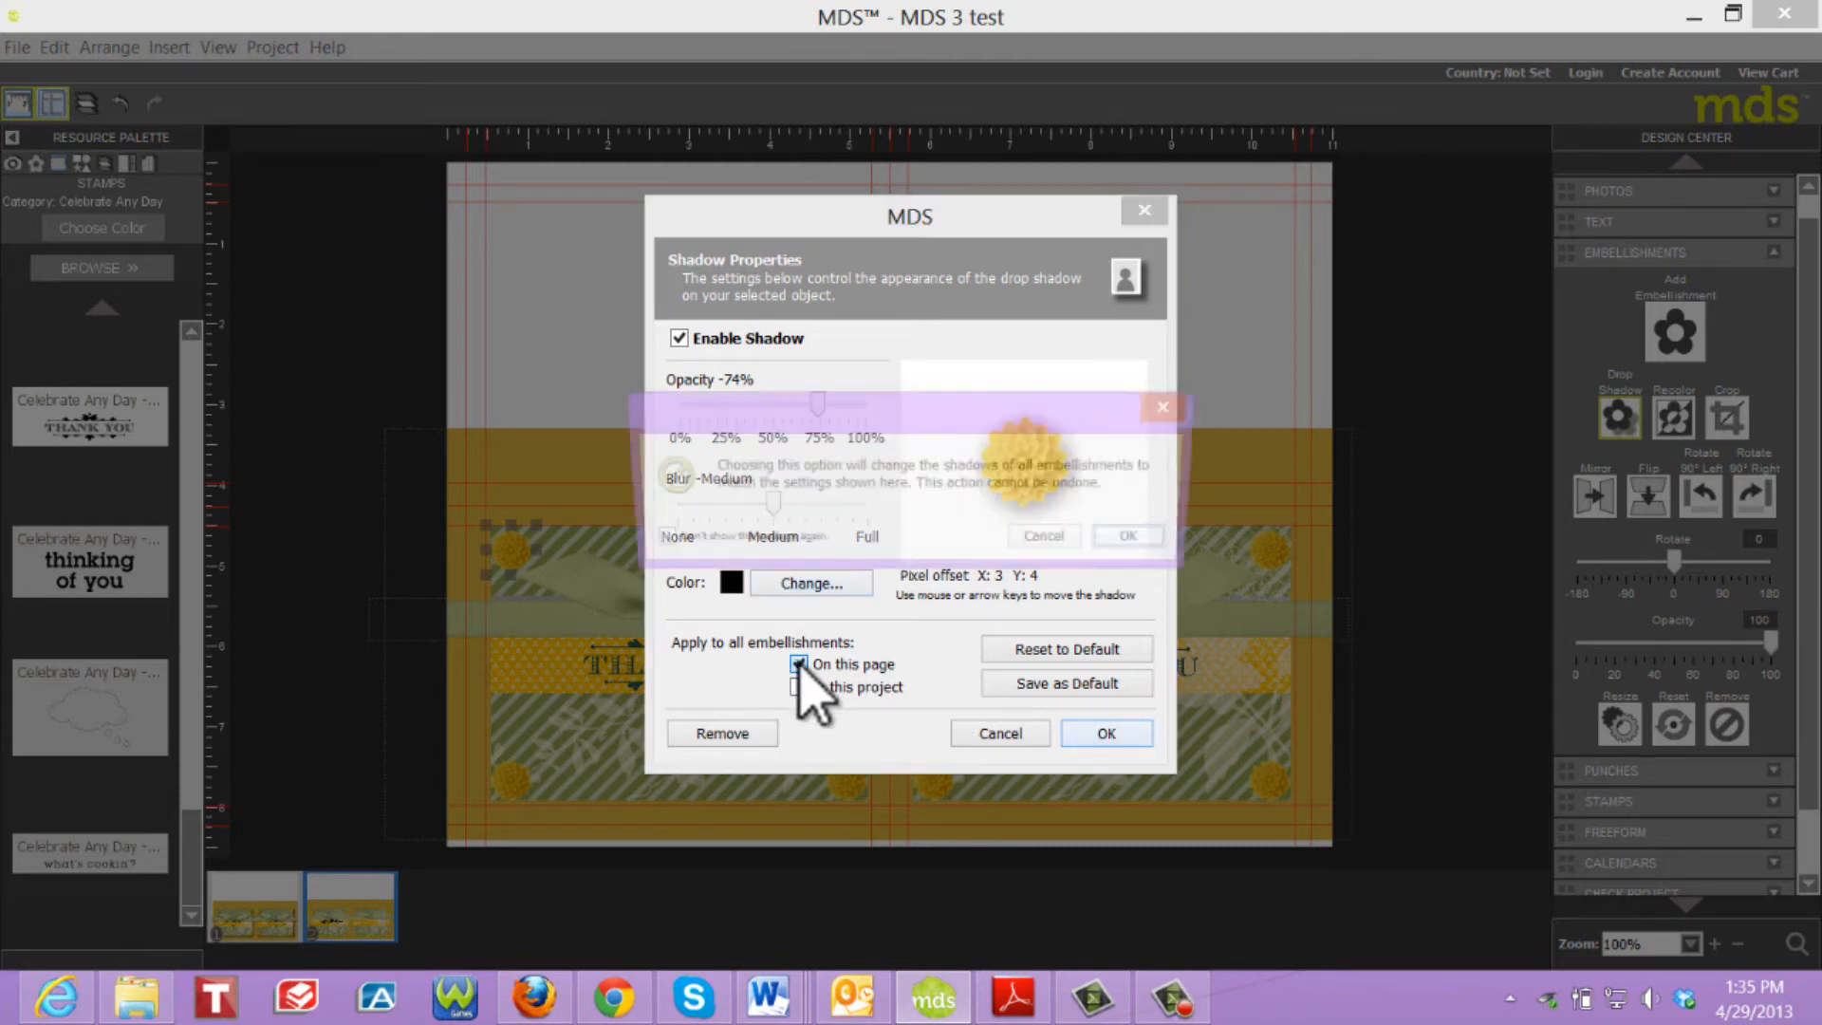
{"action": "left_click", "coordinate": [1144, 541]}
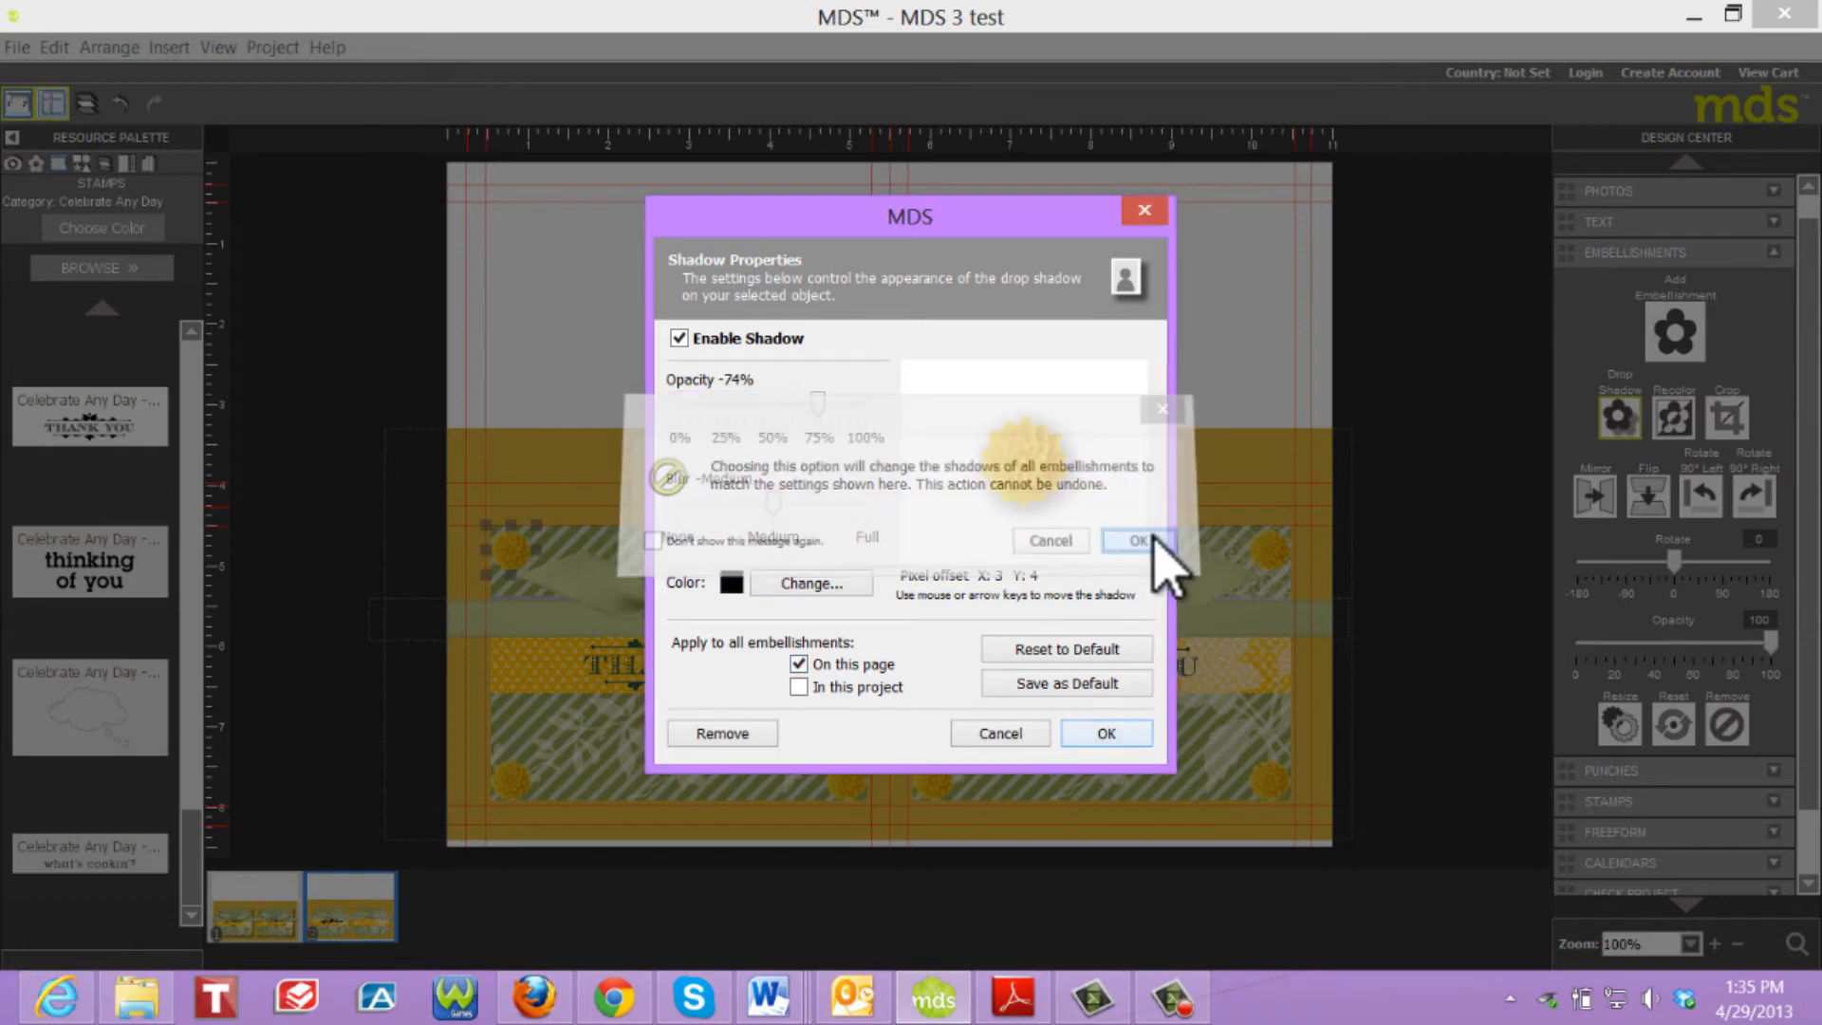
{"action": "left_click", "coordinate": [1106, 735]}
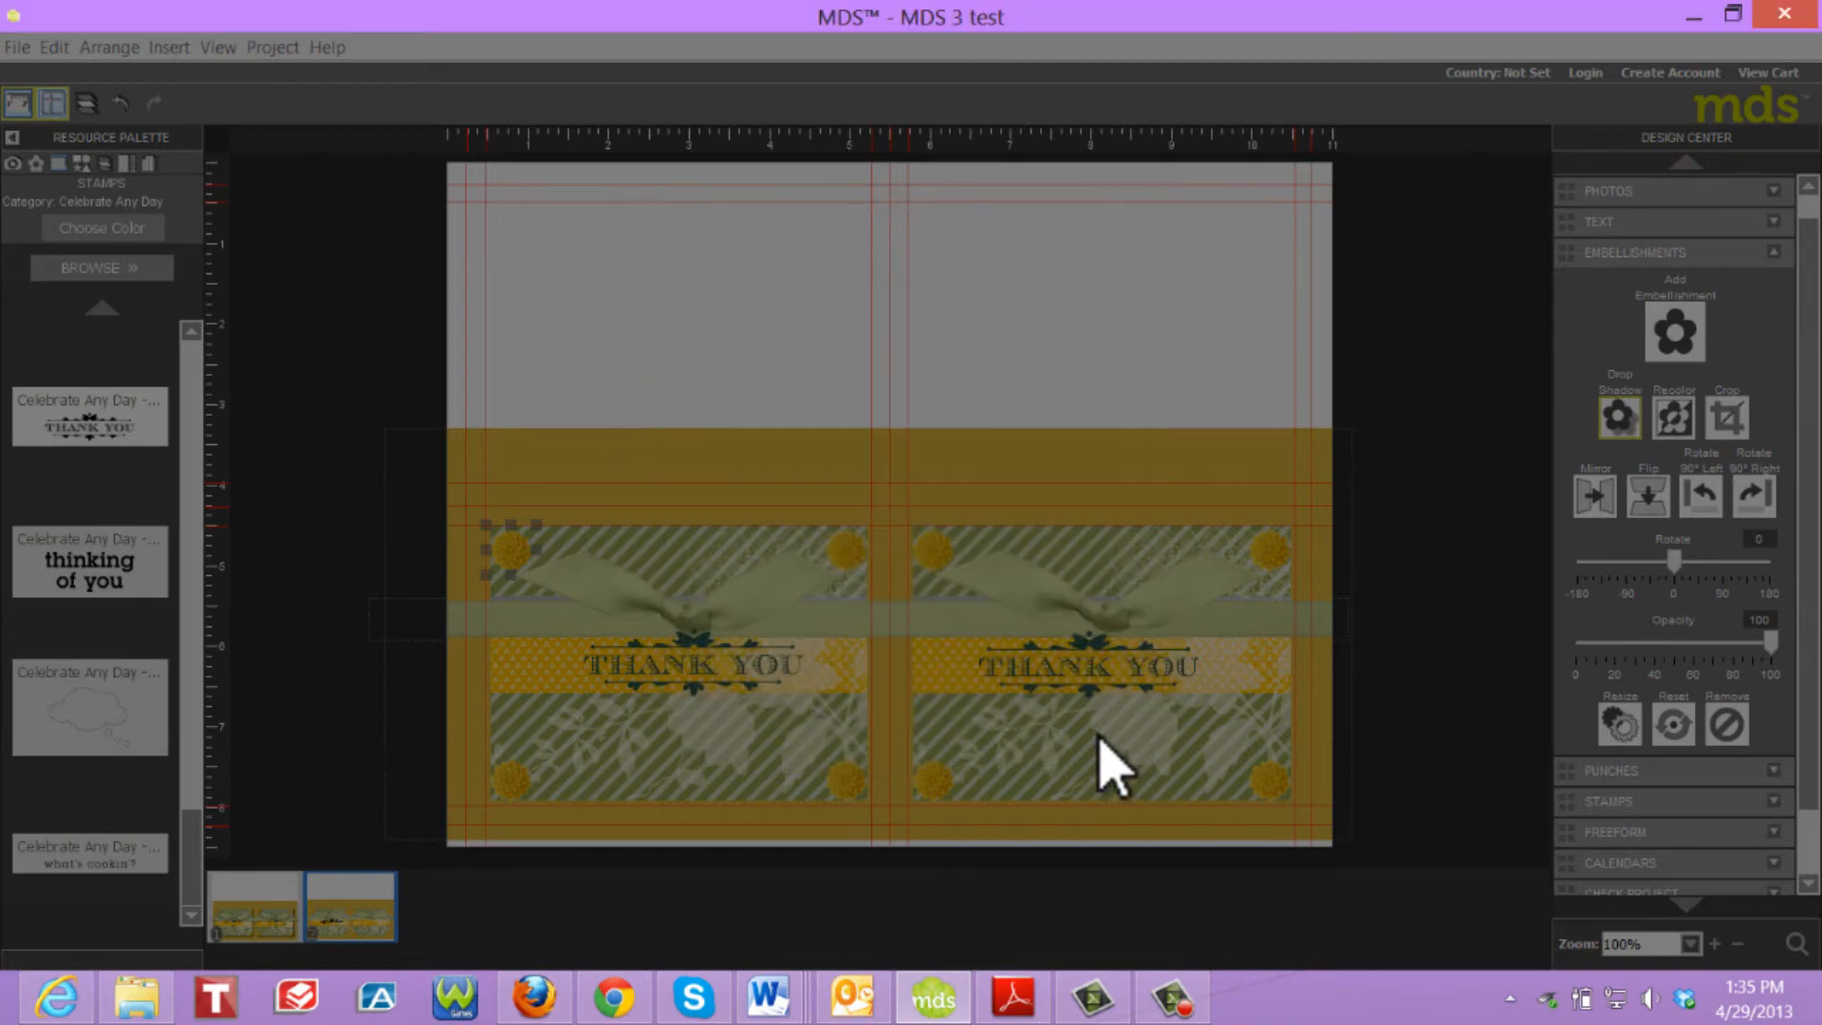
Give the left card's patterned panel a drop shadow with 75% opacity and medium blur, applied to all photos on this page.
{"action": "left_click", "coordinate": [686, 792]}
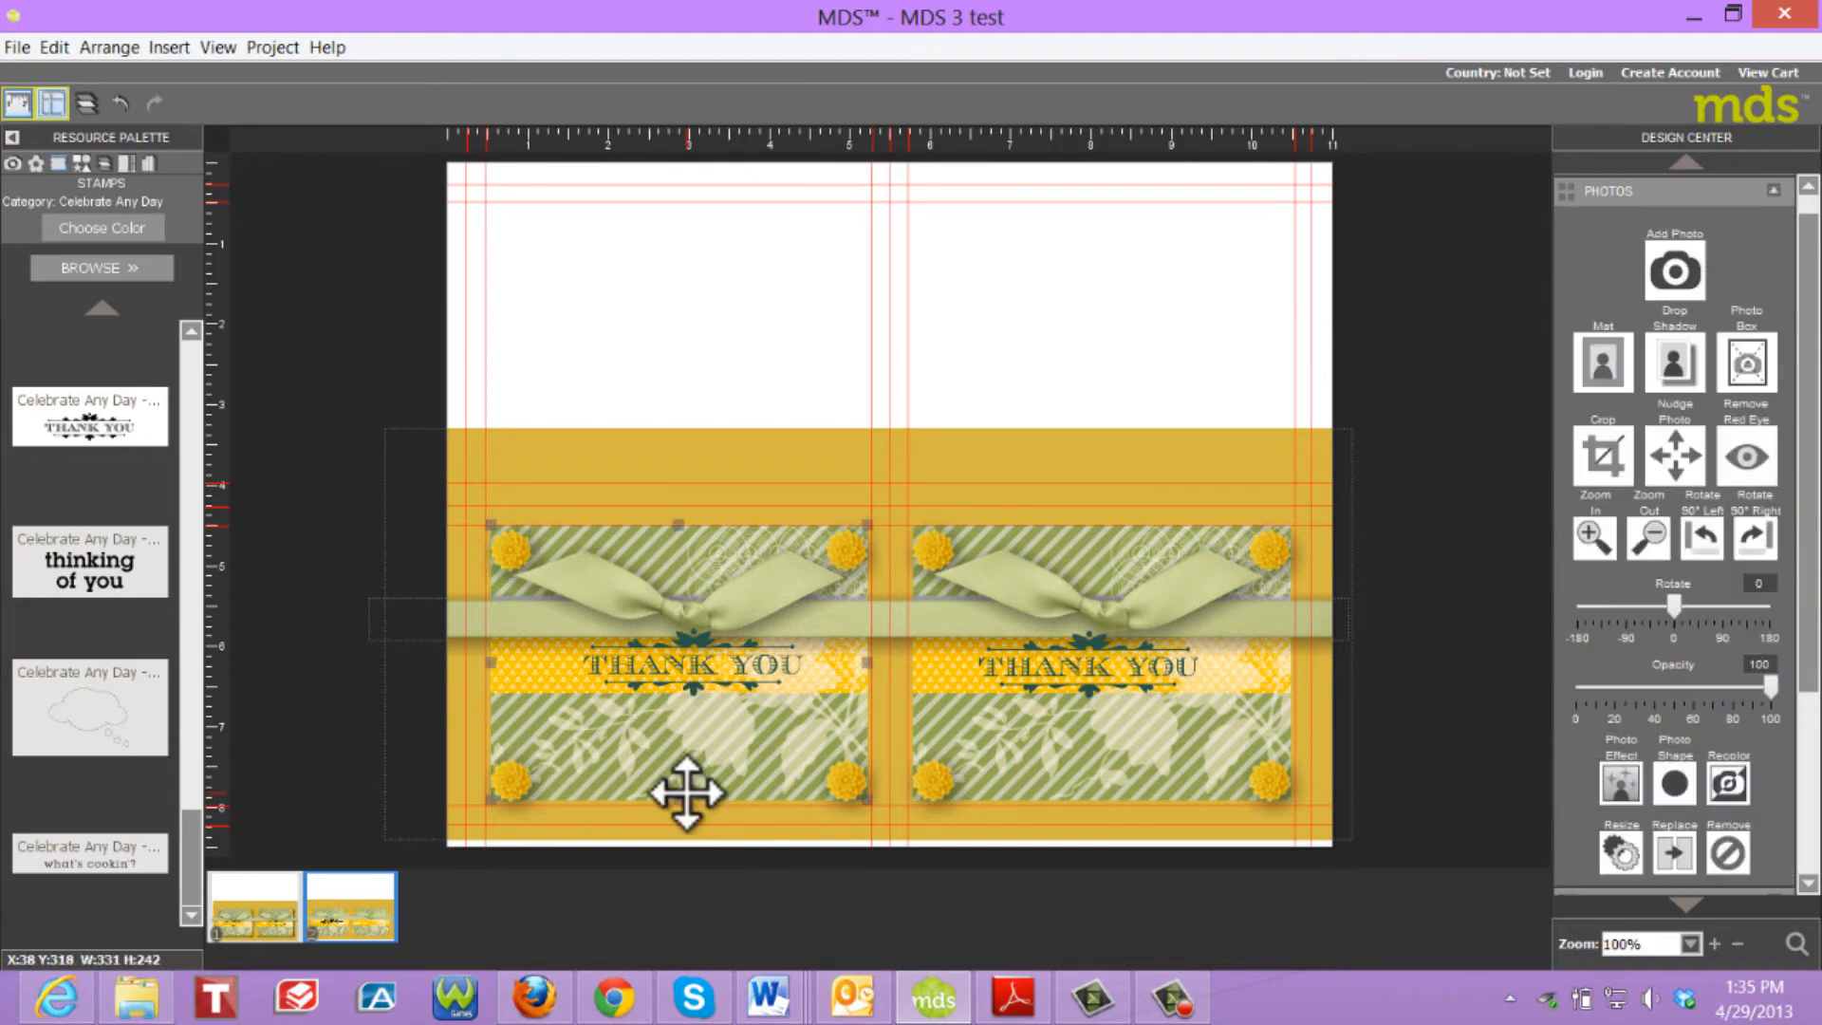
{"action": "left_click", "coordinate": [1678, 365]}
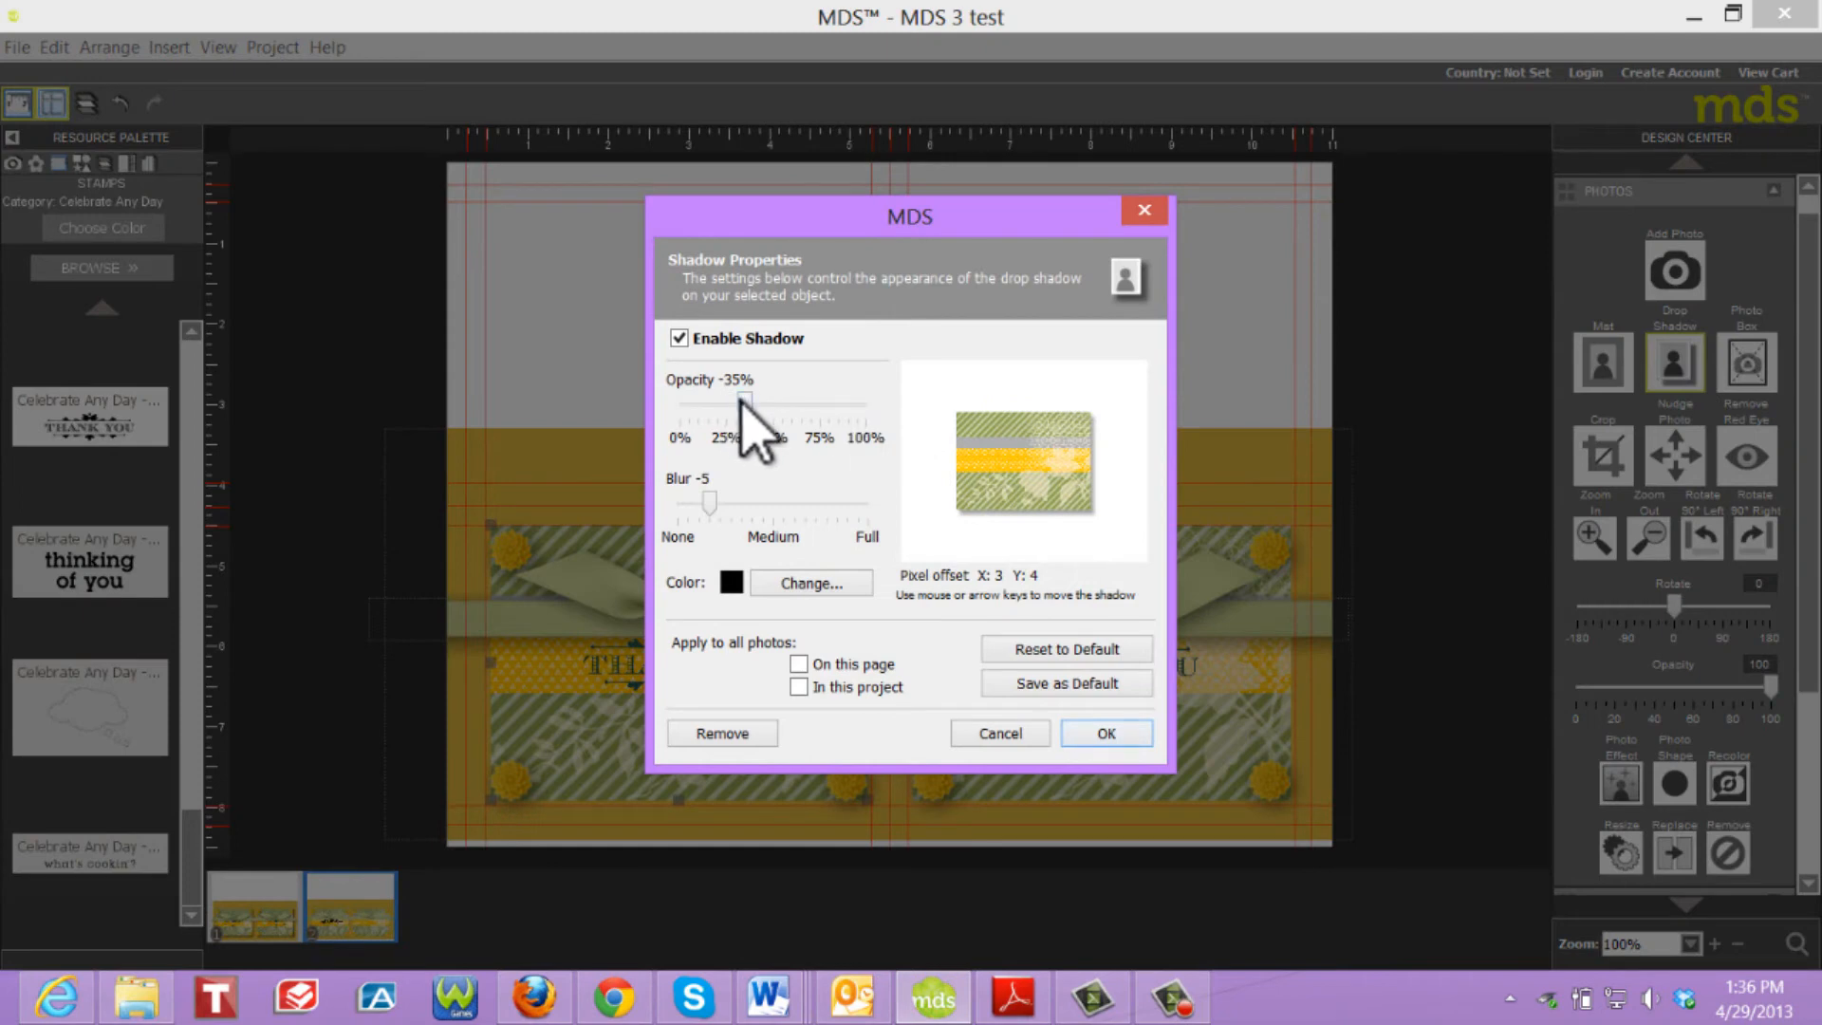
{"action": "left_click_drag", "start_coordinate": [744, 399], "coordinate": [819, 400]}
{"action": "left_click", "coordinate": [700, 503]}
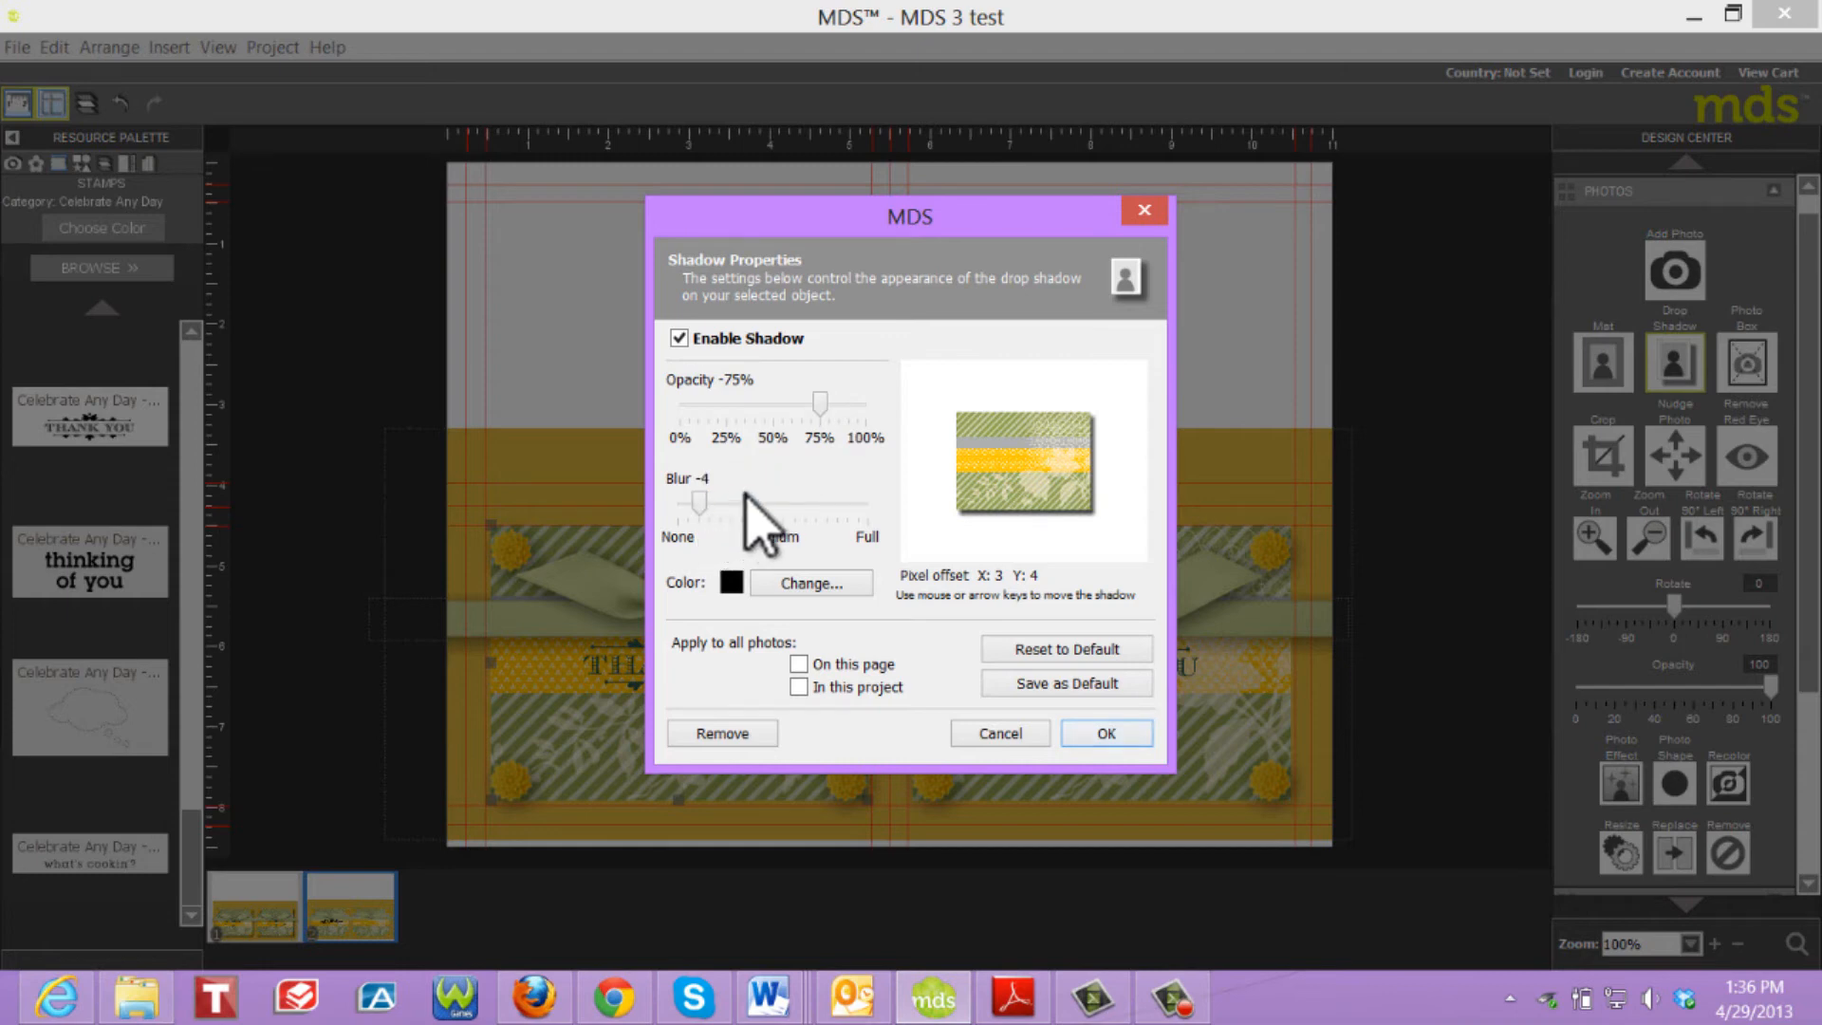
{"action": "left_click_drag", "start_coordinate": [700, 503], "coordinate": [770, 500]}
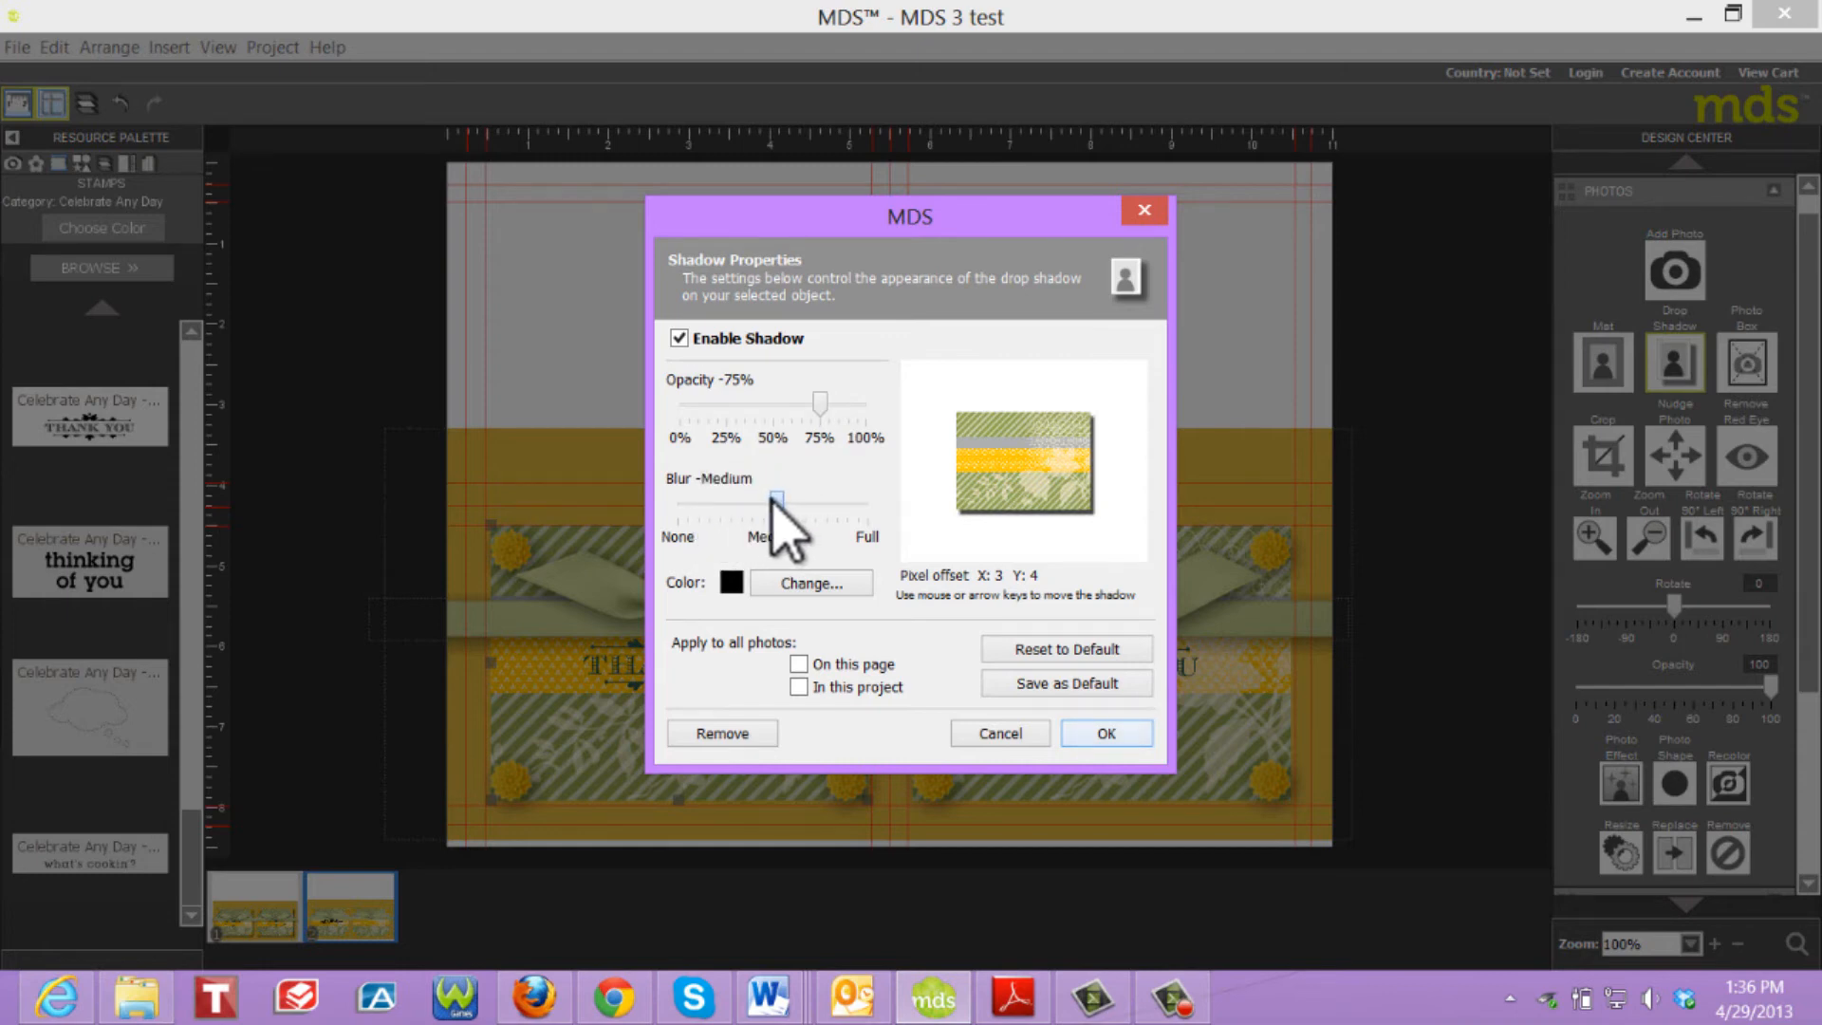
{"action": "left_click", "coordinate": [798, 664]}
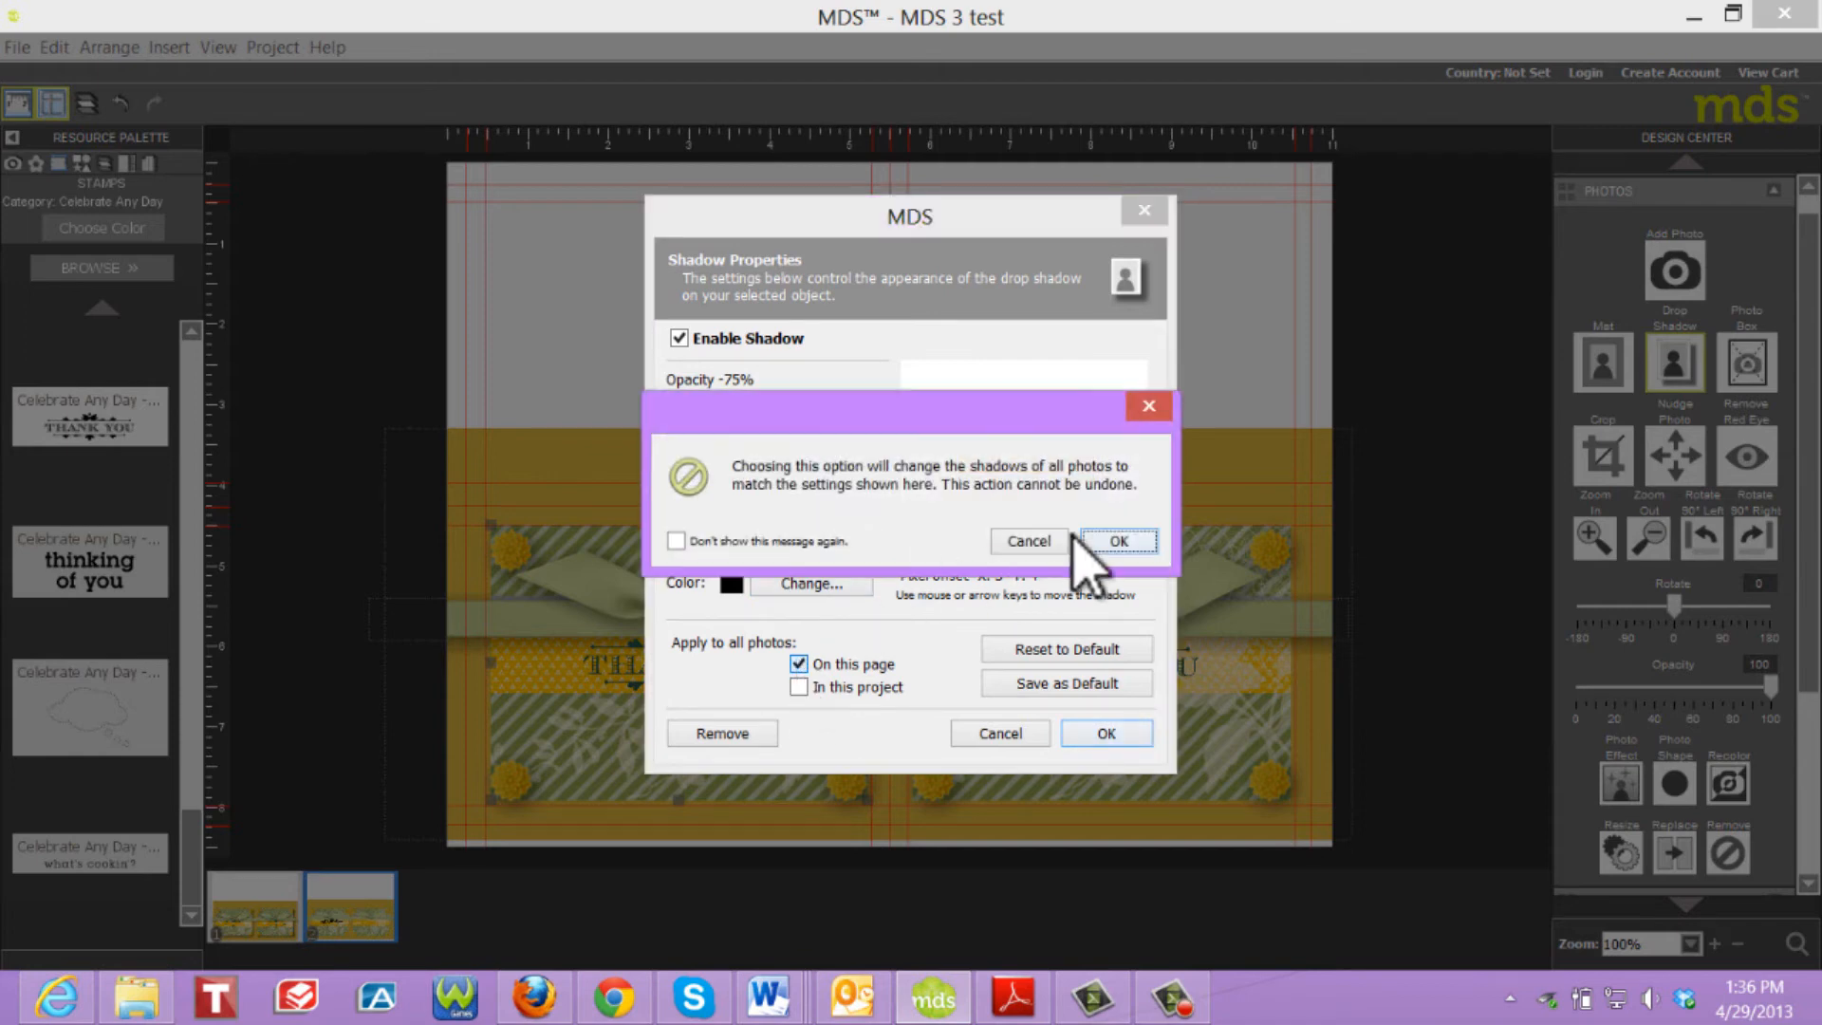
{"action": "left_click", "coordinate": [1116, 540]}
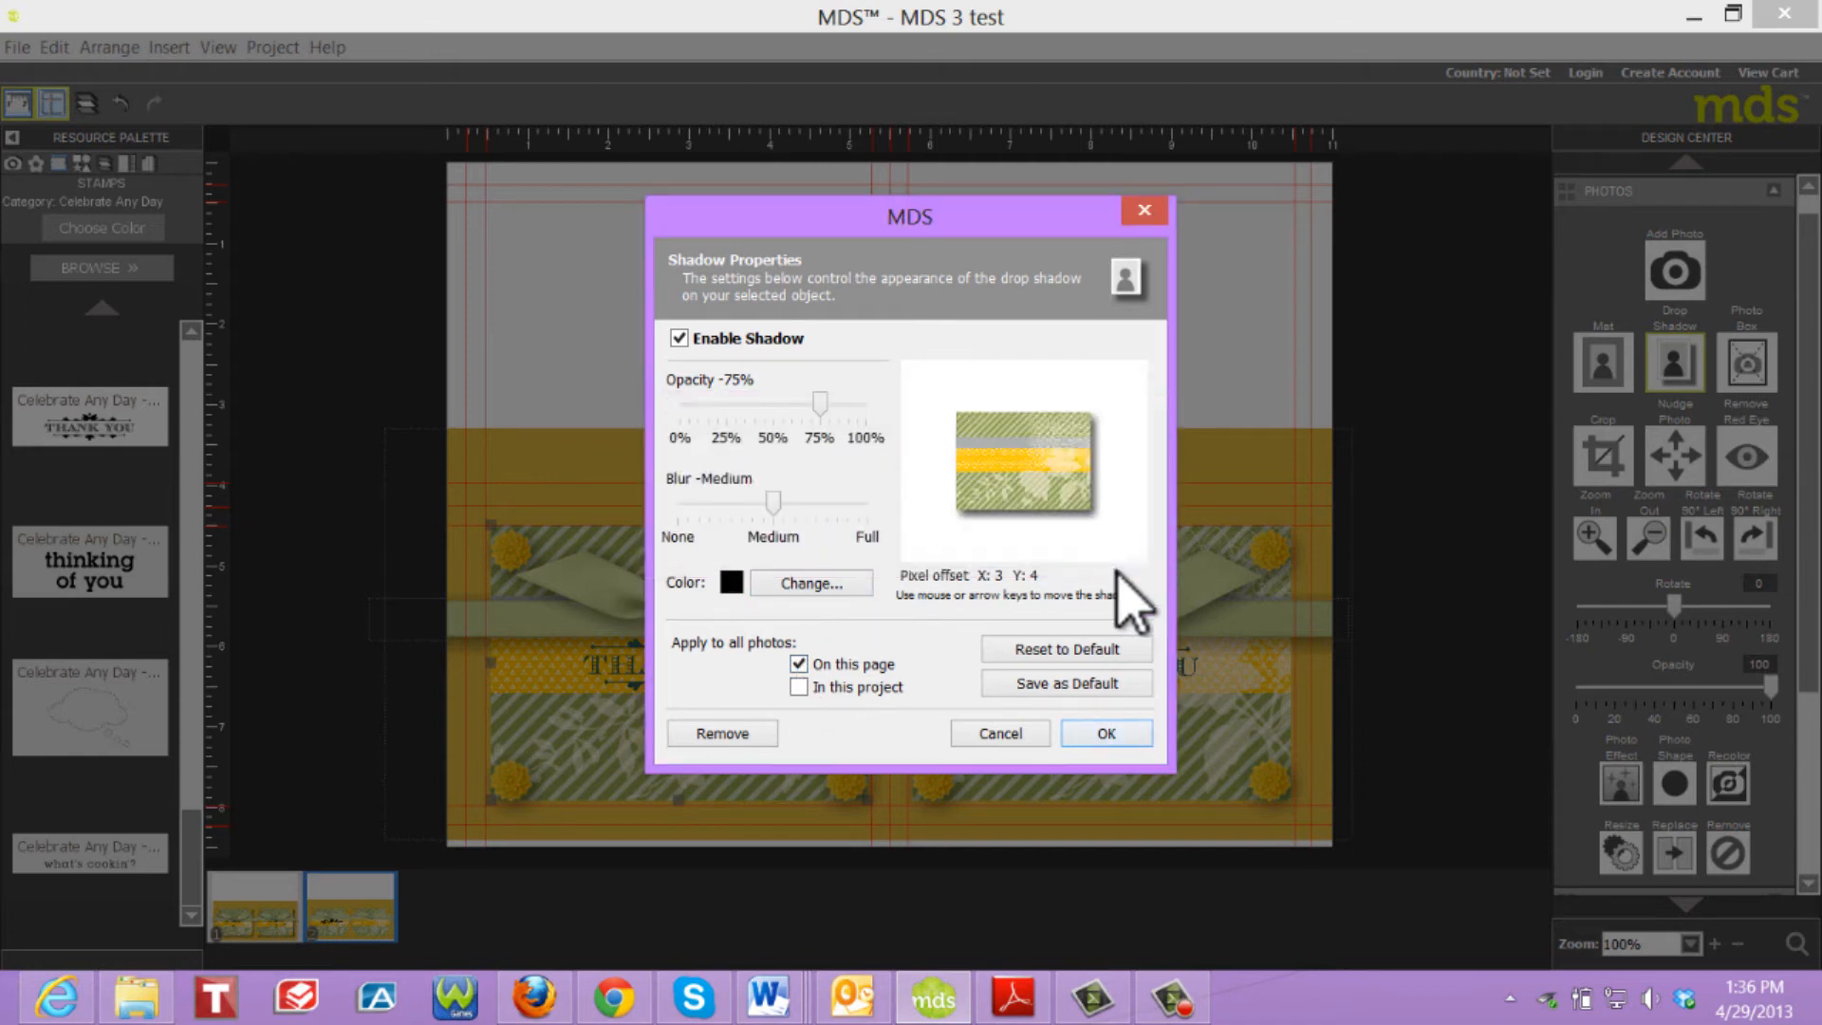
{"action": "left_click", "coordinate": [1109, 733]}
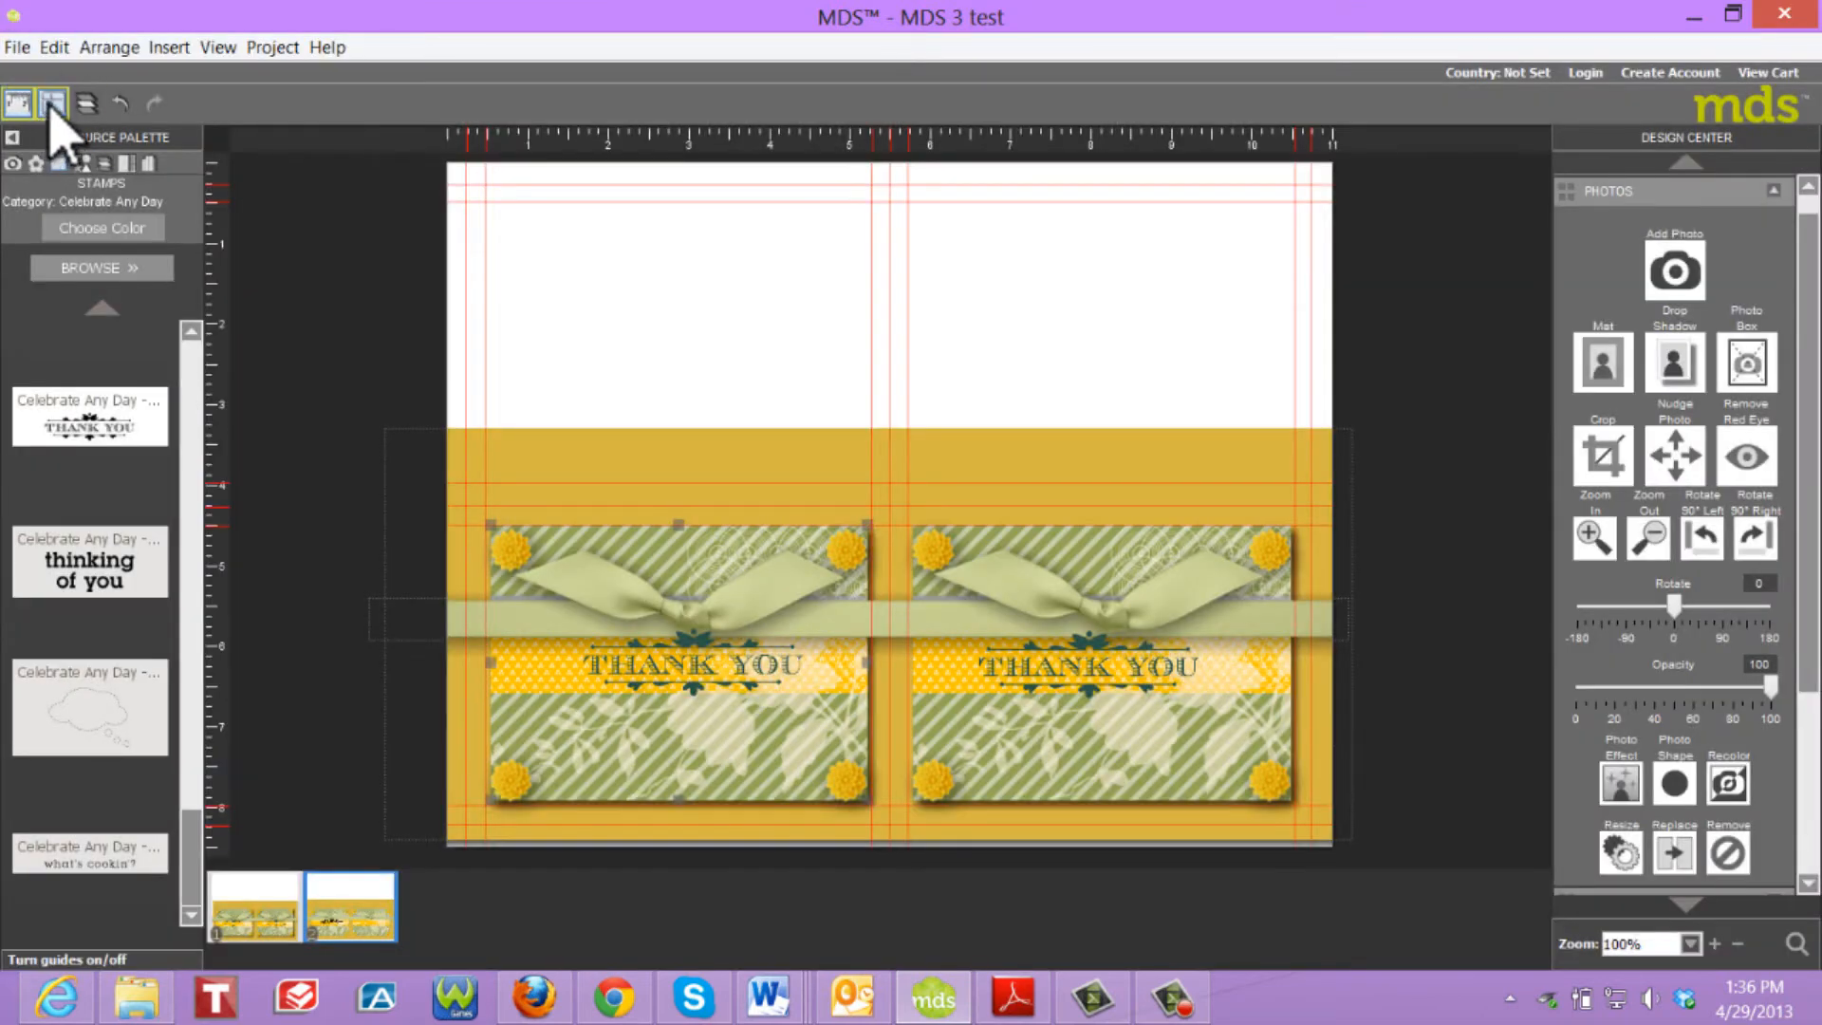
Turn the guides off and limit the print range to page 2.
{"action": "left_click", "coordinate": [49, 108]}
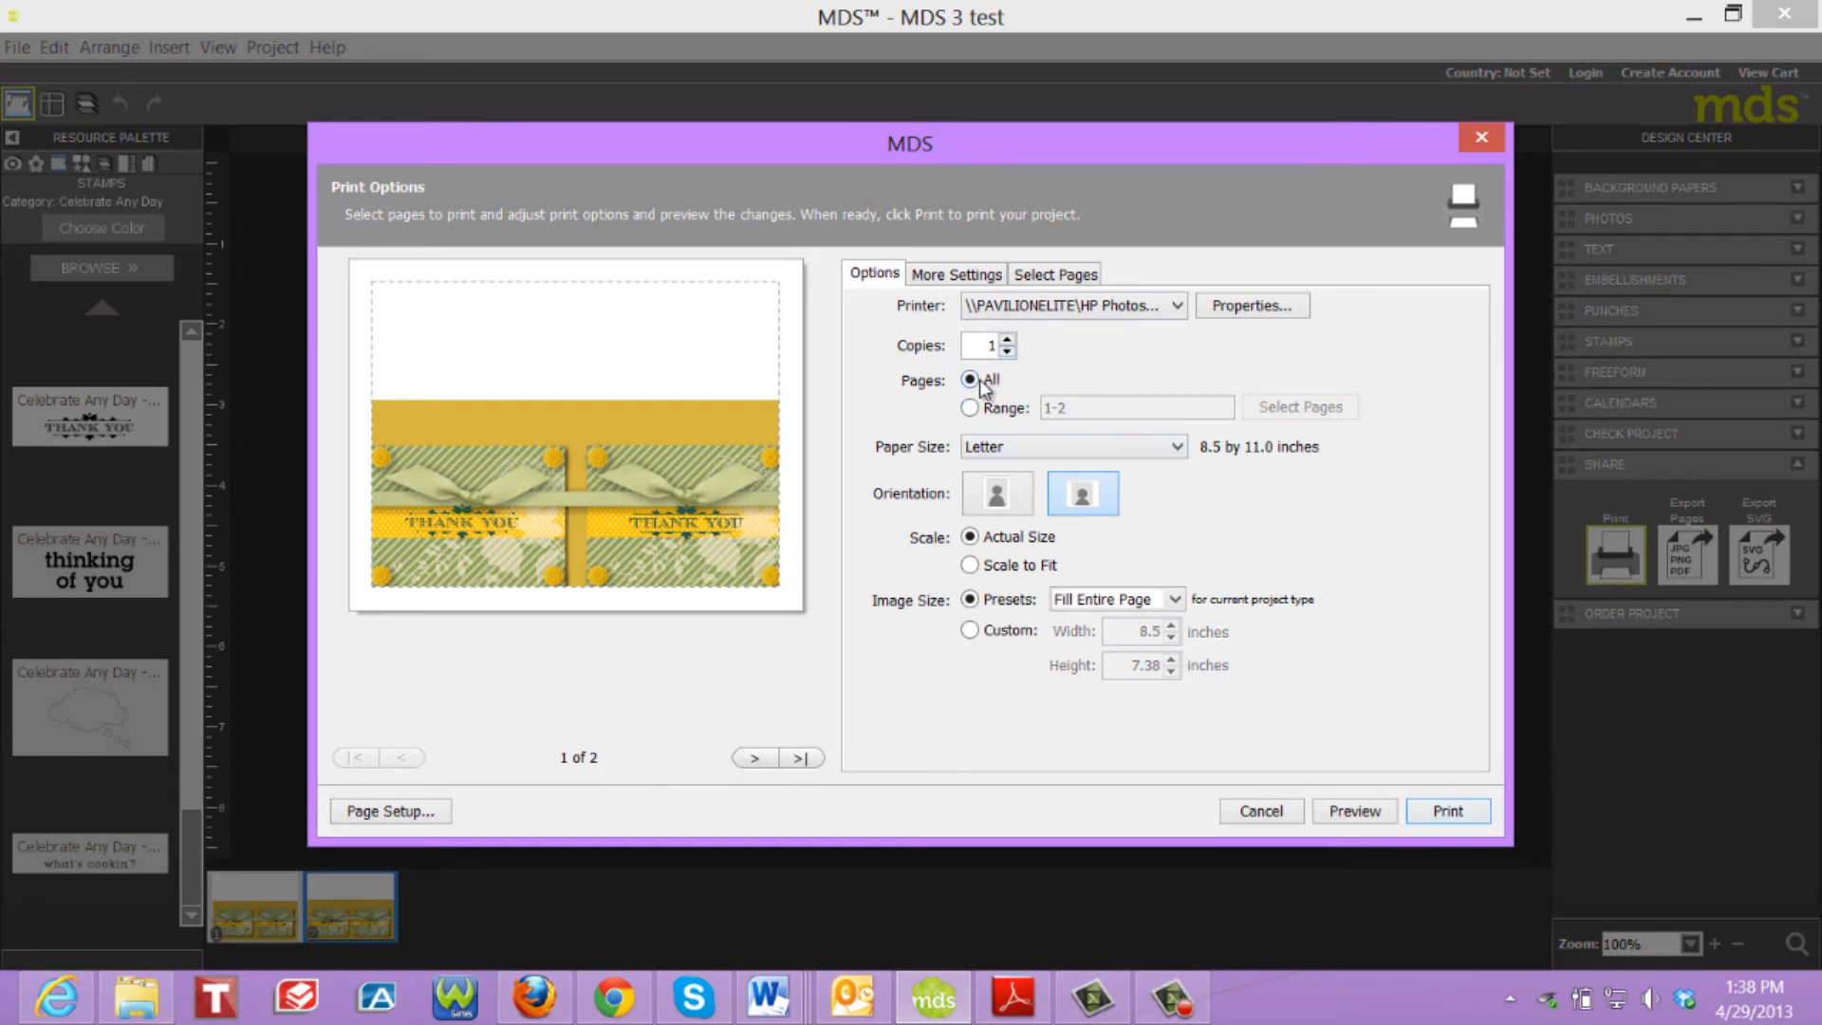
{"action": "left_click", "coordinate": [969, 409]}
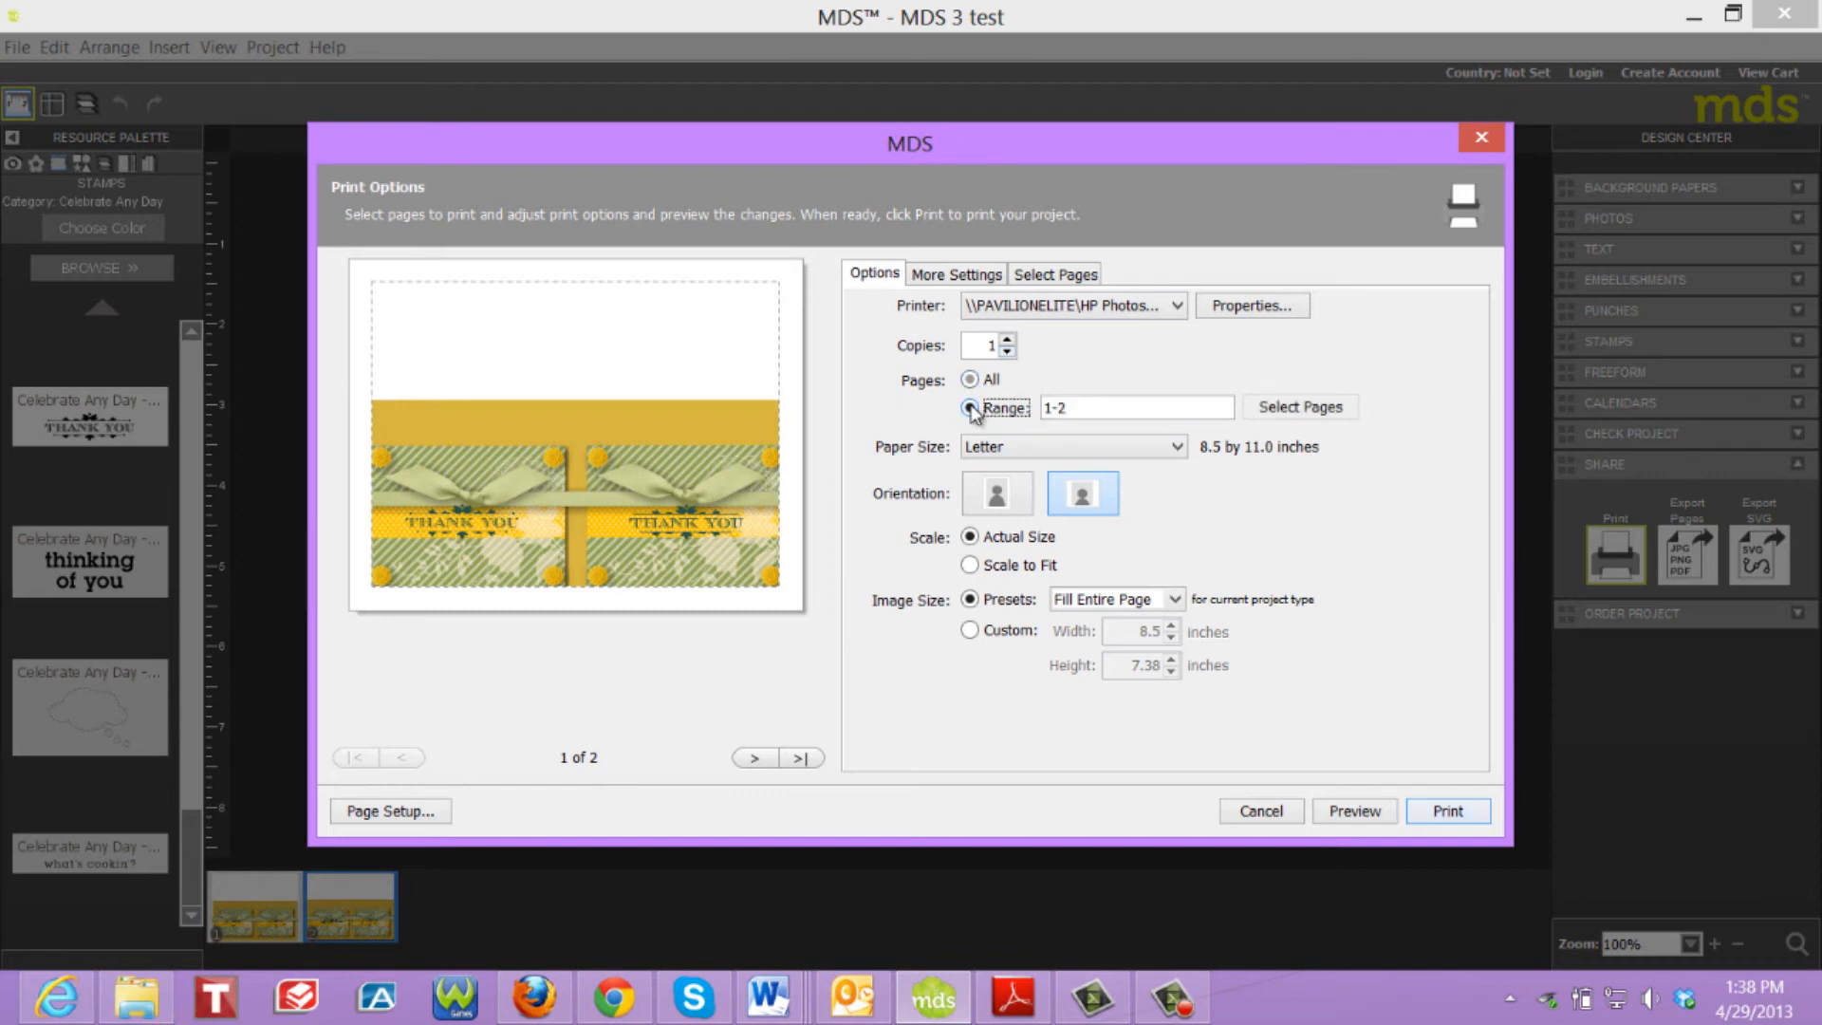
{"action": "left_click", "coordinate": [1063, 410]}
{"action": "key", "text": "BackSpace"}
{"action": "key", "text": "BackSpace"}
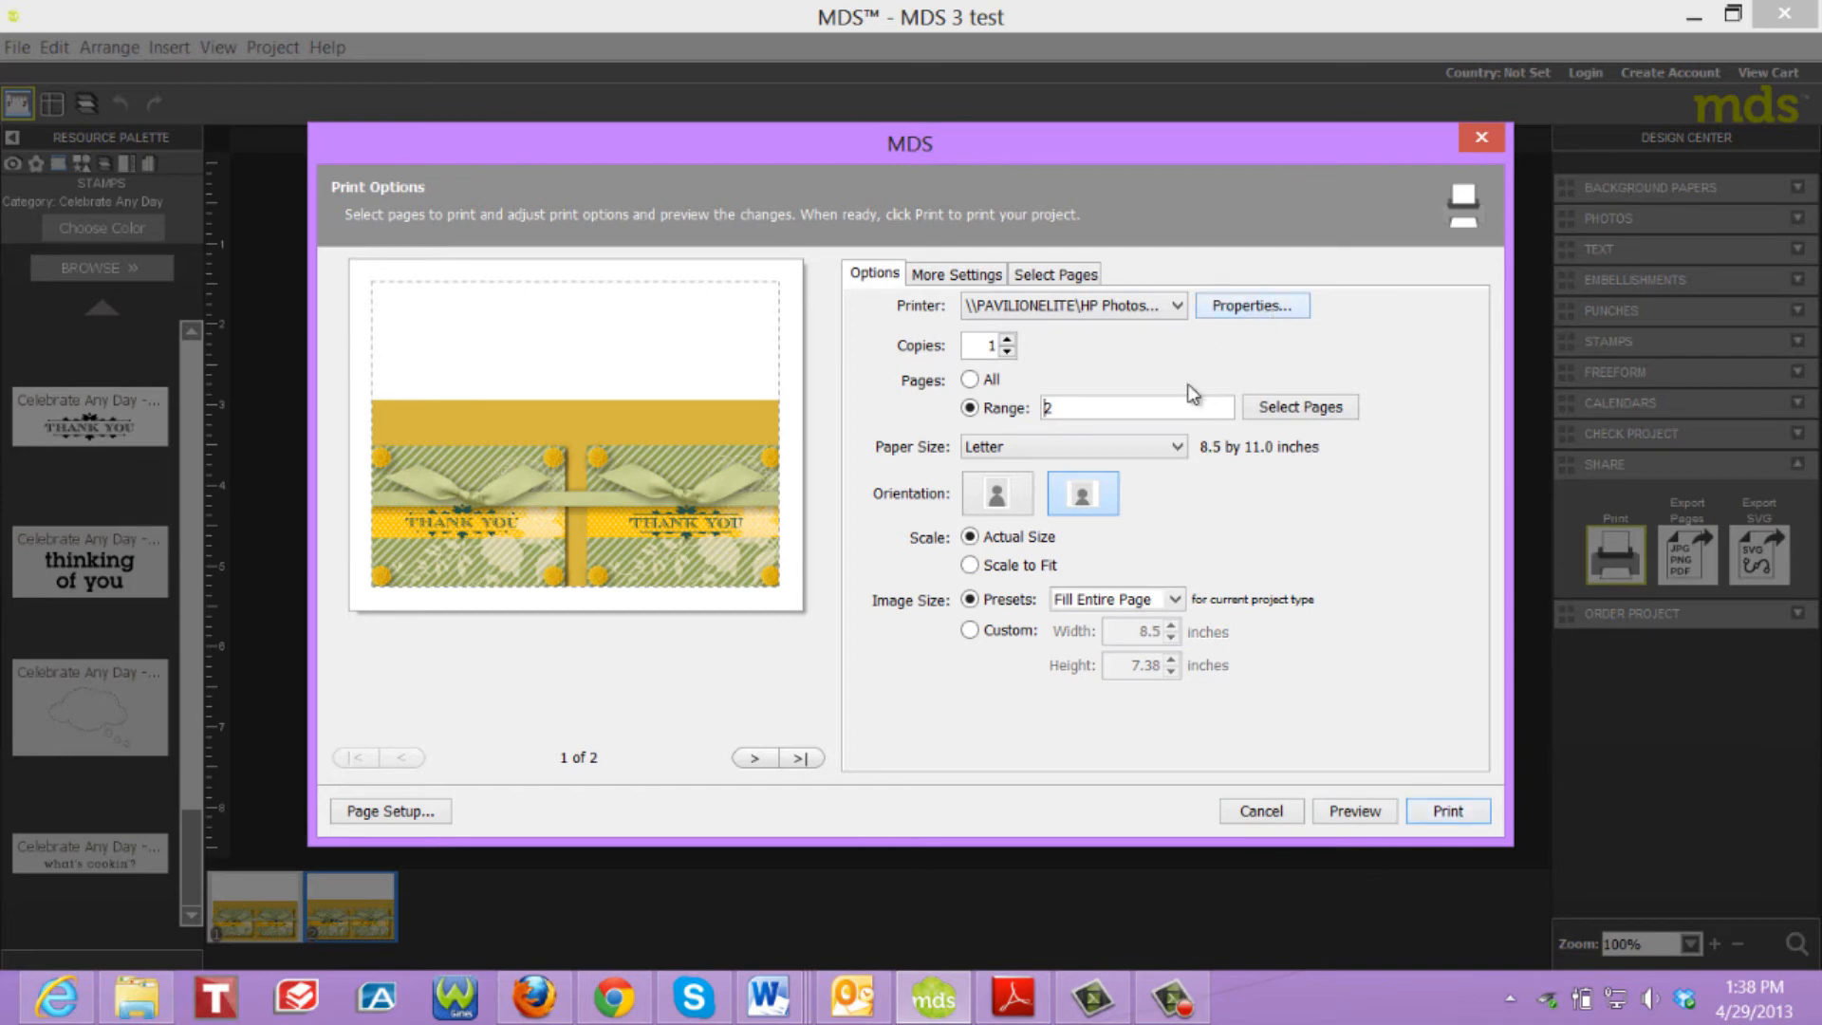
Set the left, right, top and bottom print margins to 0.25 inches in the page setup.
{"action": "left_click", "coordinate": [414, 811]}
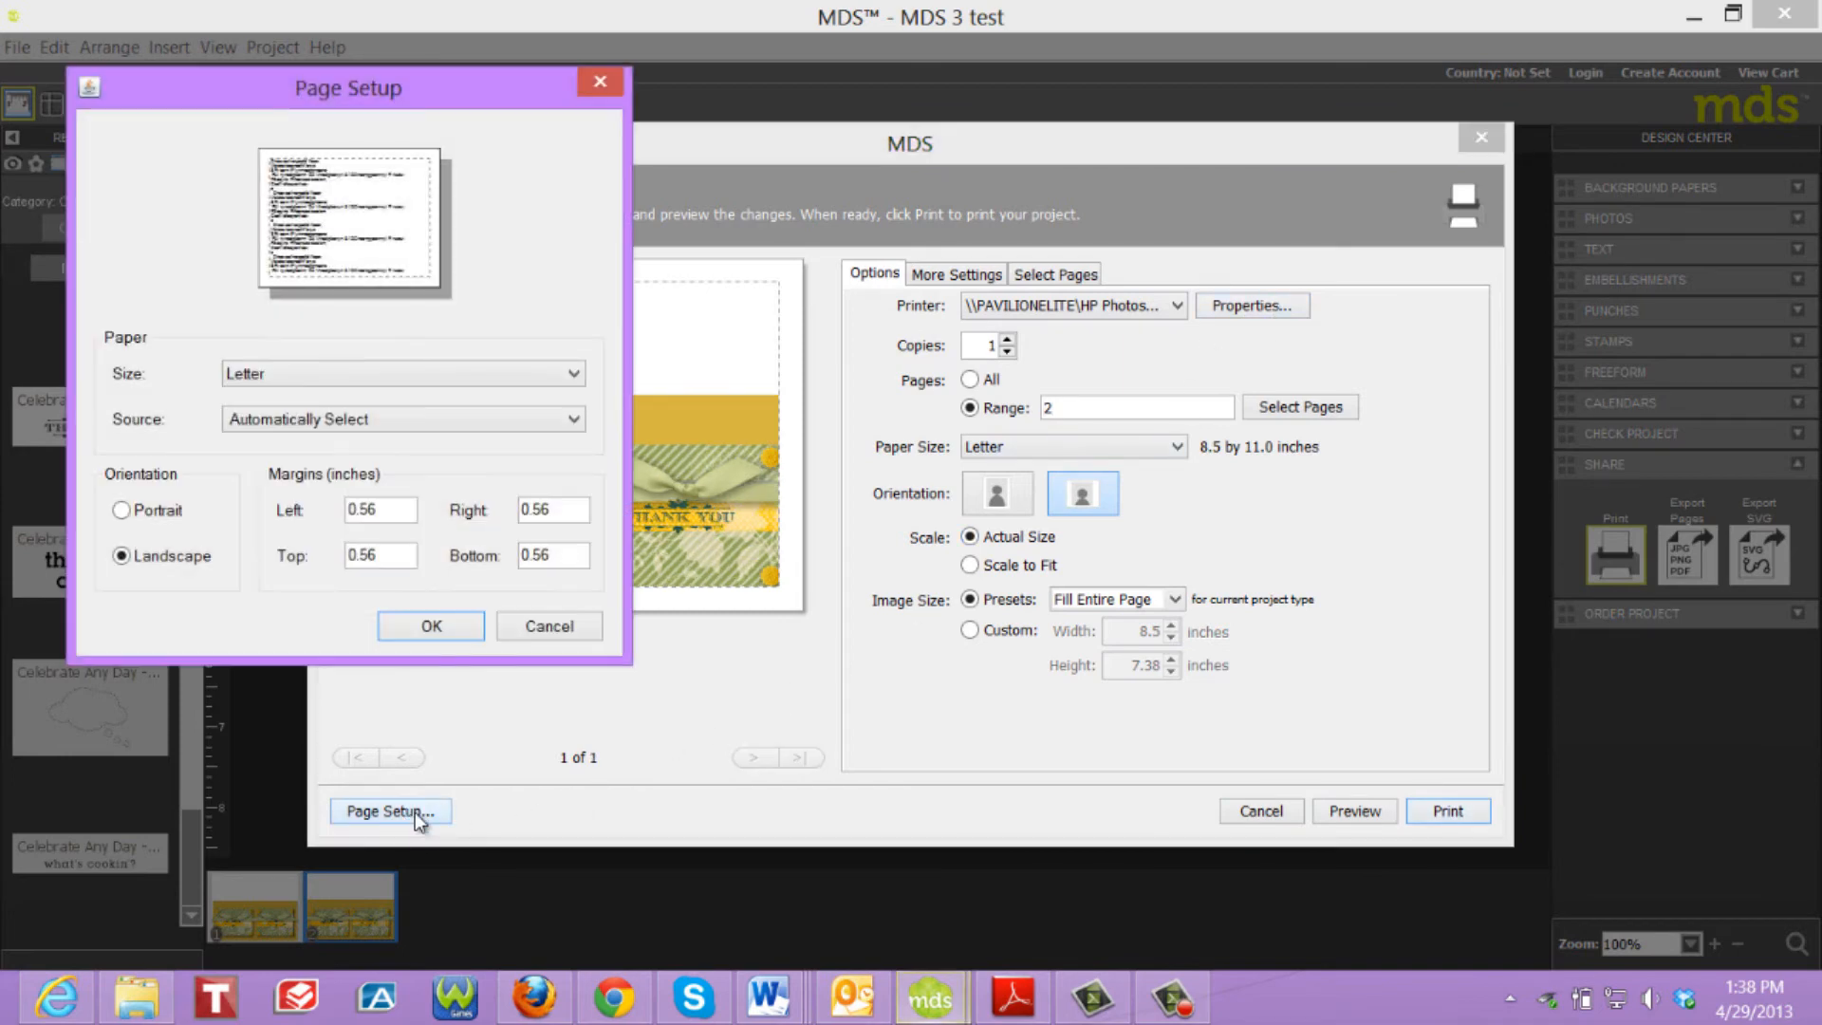
{"action": "left_click", "coordinate": [372, 510]}
{"action": "left_click_drag", "start_coordinate": [371, 509], "coordinate": [368, 509]}
{"action": "type", "text": "25"}
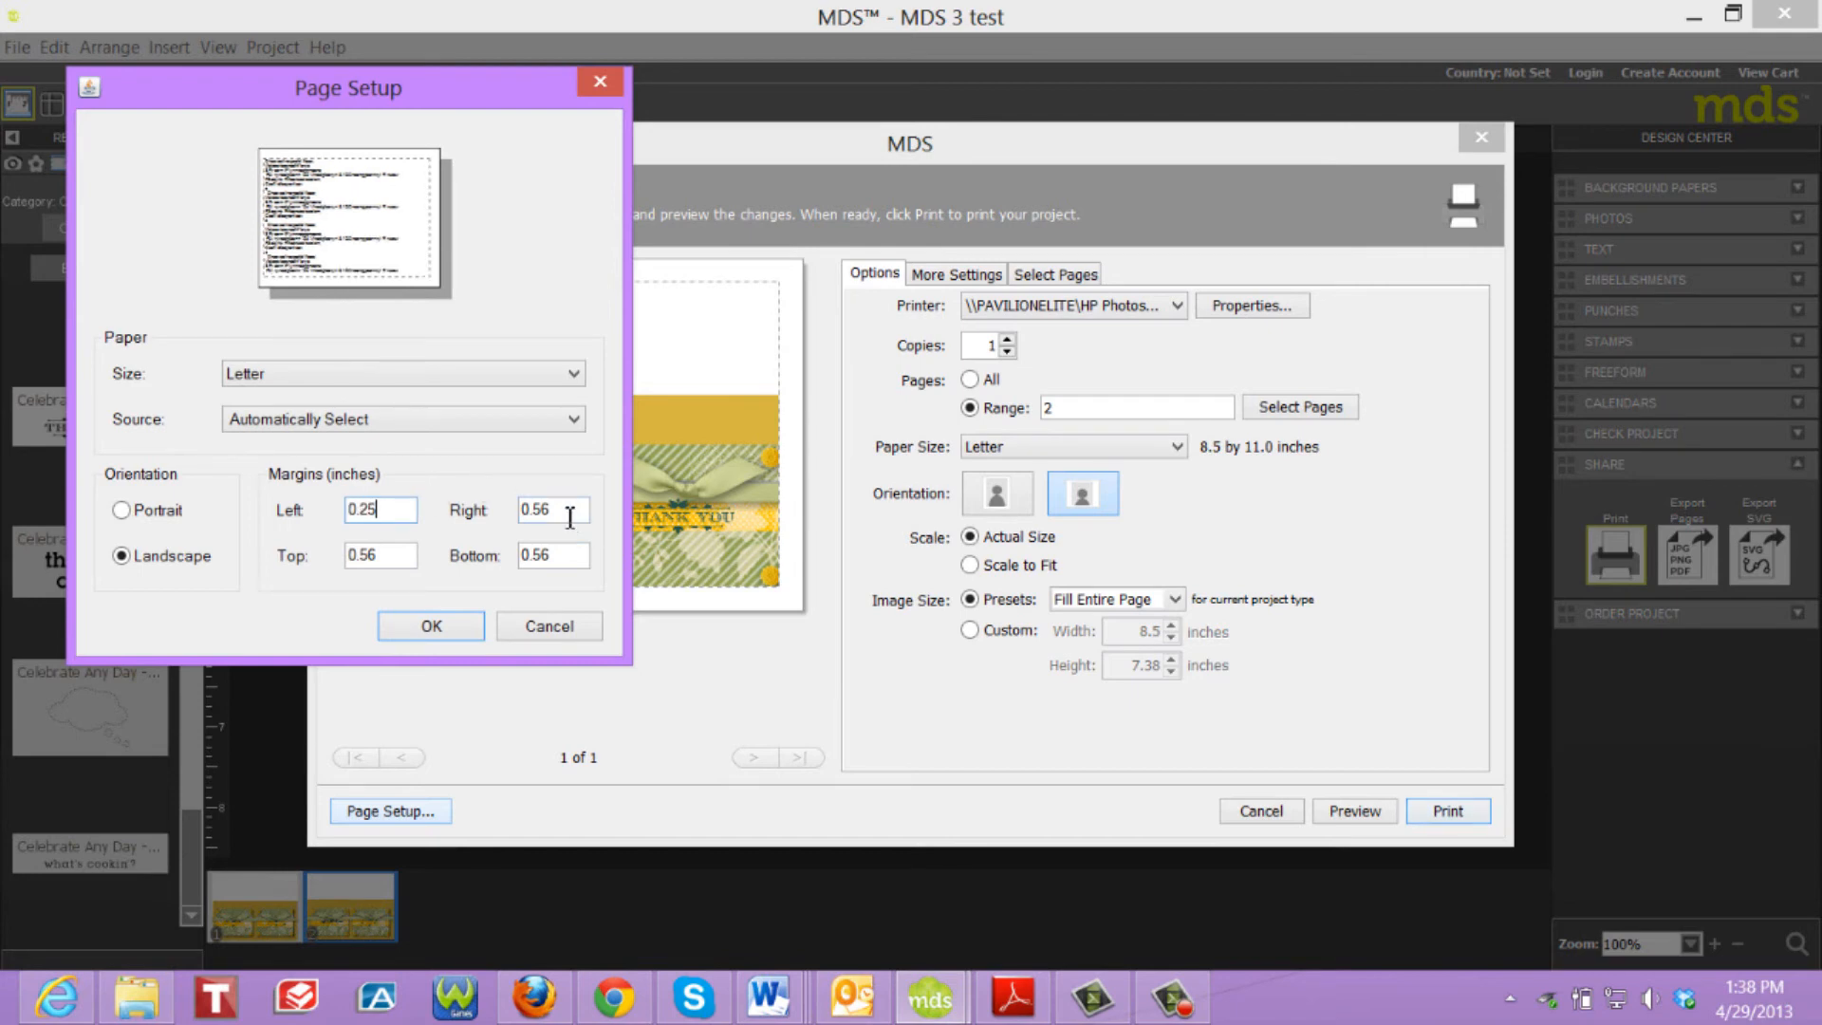
{"action": "left_click_drag", "start_coordinate": [554, 511], "coordinate": [539, 521]}
{"action": "type", "text": "25"}
{"action": "left_click_drag", "start_coordinate": [376, 556], "coordinate": [366, 555]}
{"action": "type", "text": "25"}
{"action": "left_click_drag", "start_coordinate": [560, 555], "coordinate": [540, 558]}
{"action": "type", "text": "25"}
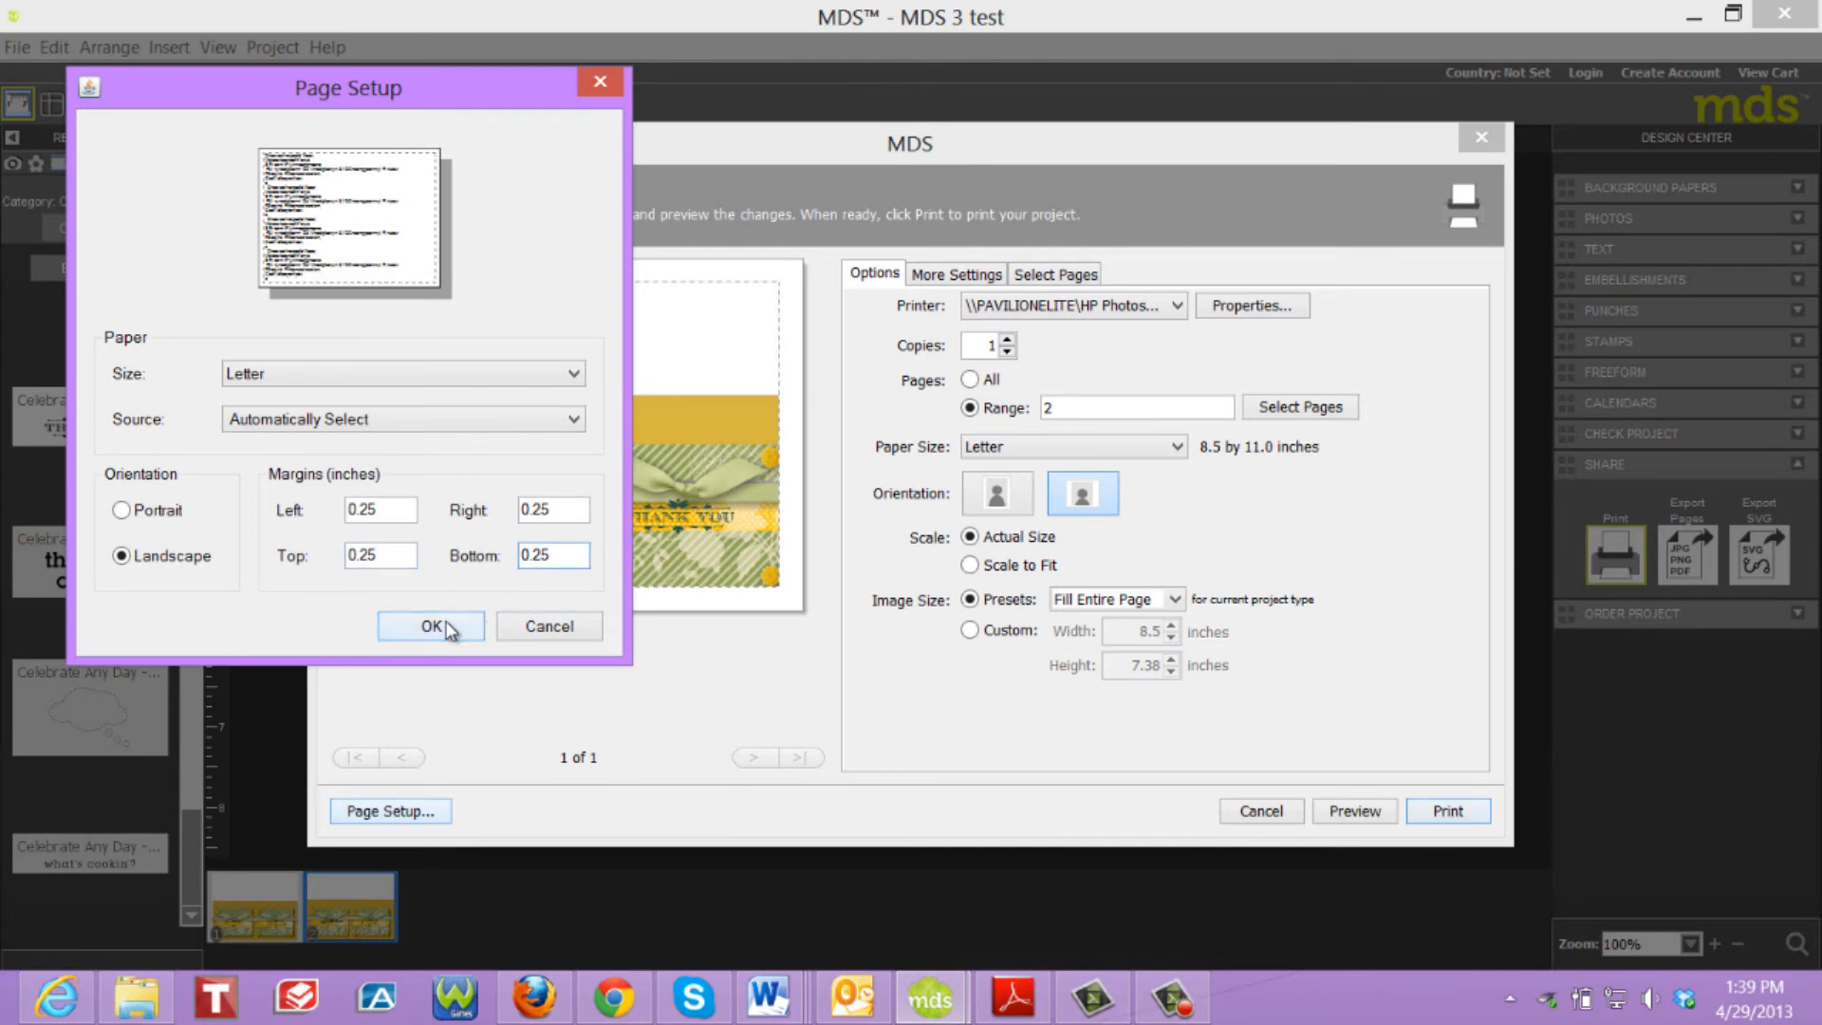
{"action": "left_click", "coordinate": [448, 631]}
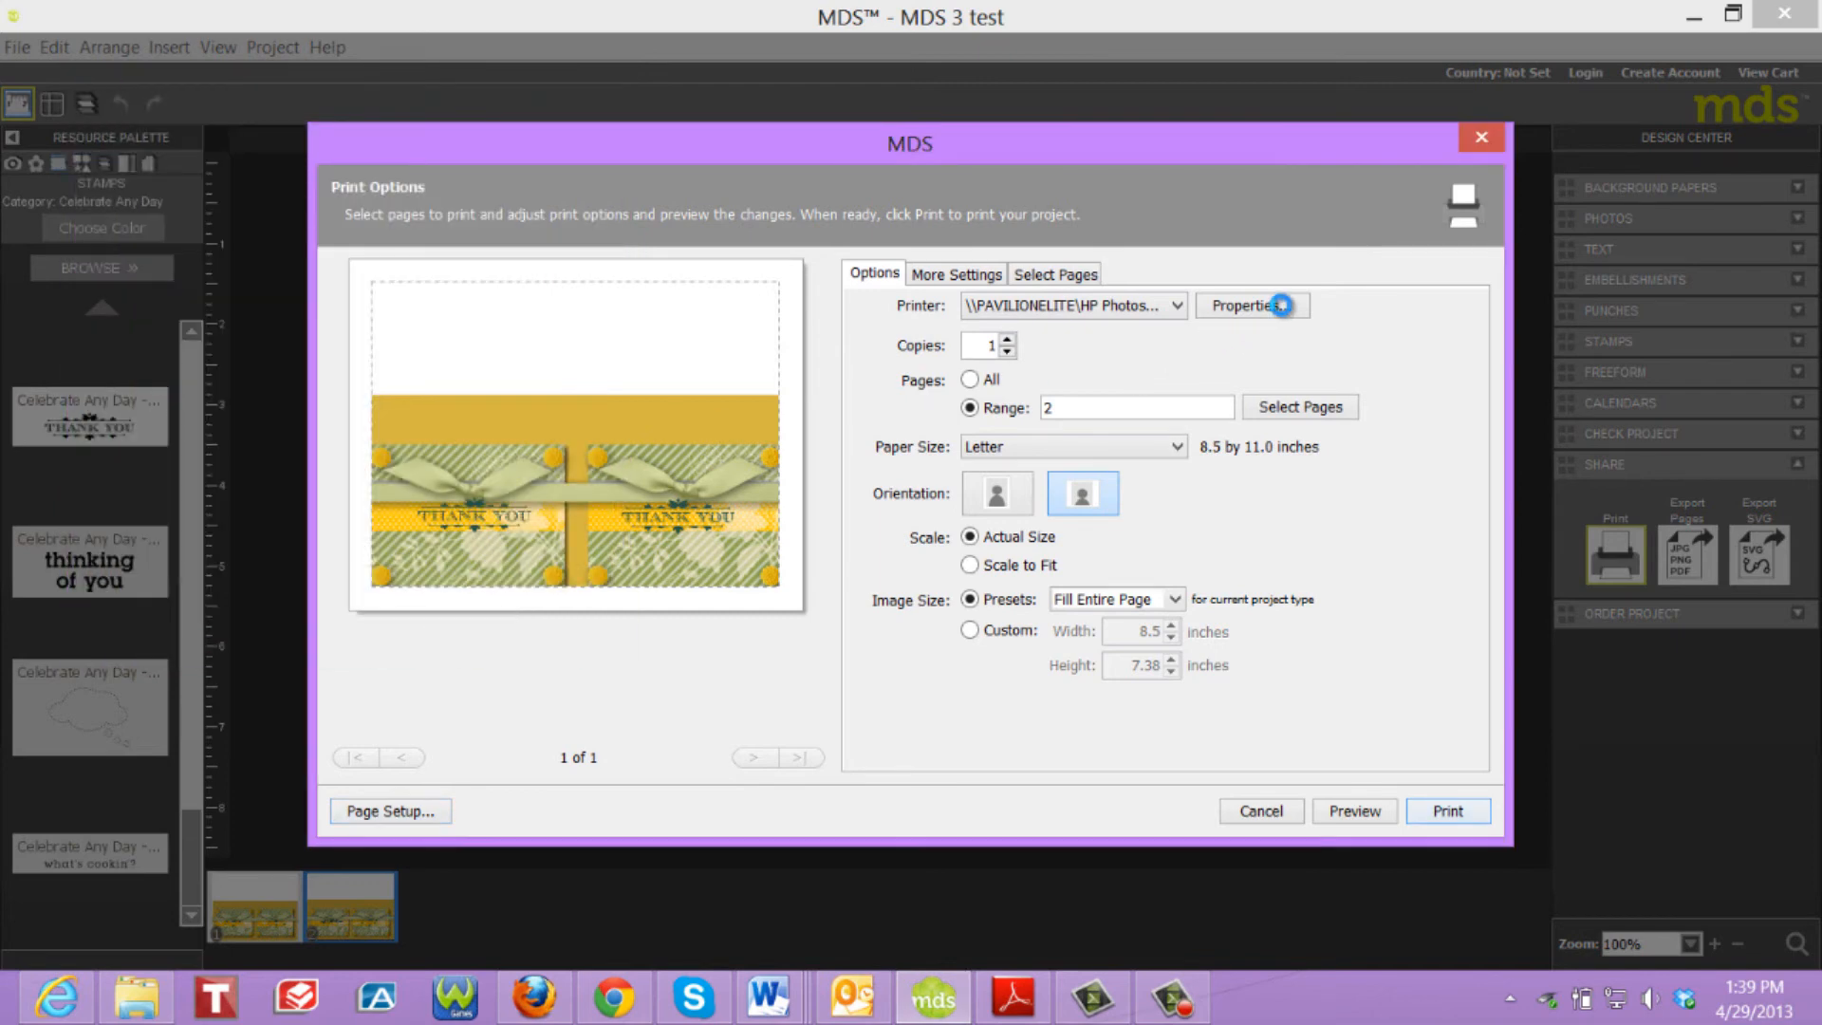
Choose the General Everyday Printing shortcut in the printer's preferences and print the page.
{"action": "left_click", "coordinate": [1282, 306]}
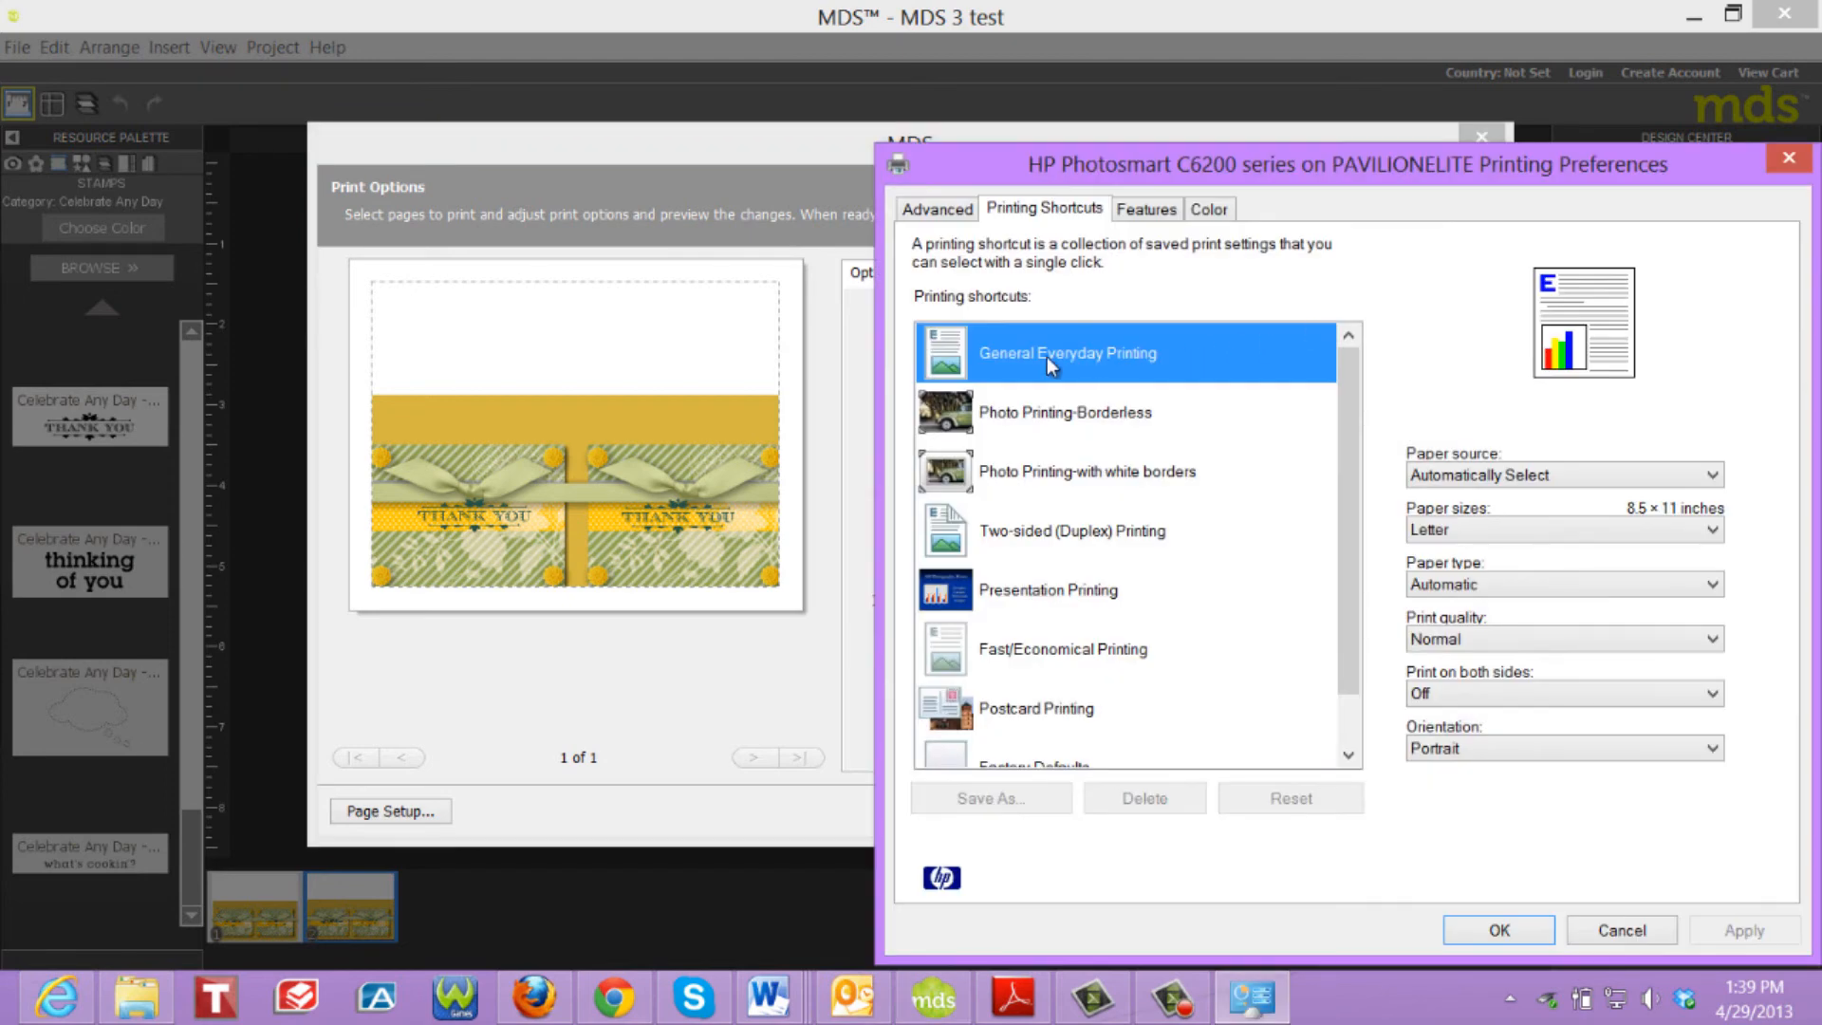
{"action": "scroll", "coordinate": [1076, 357], "scroll_direction": "down", "scroll_amount": 1}
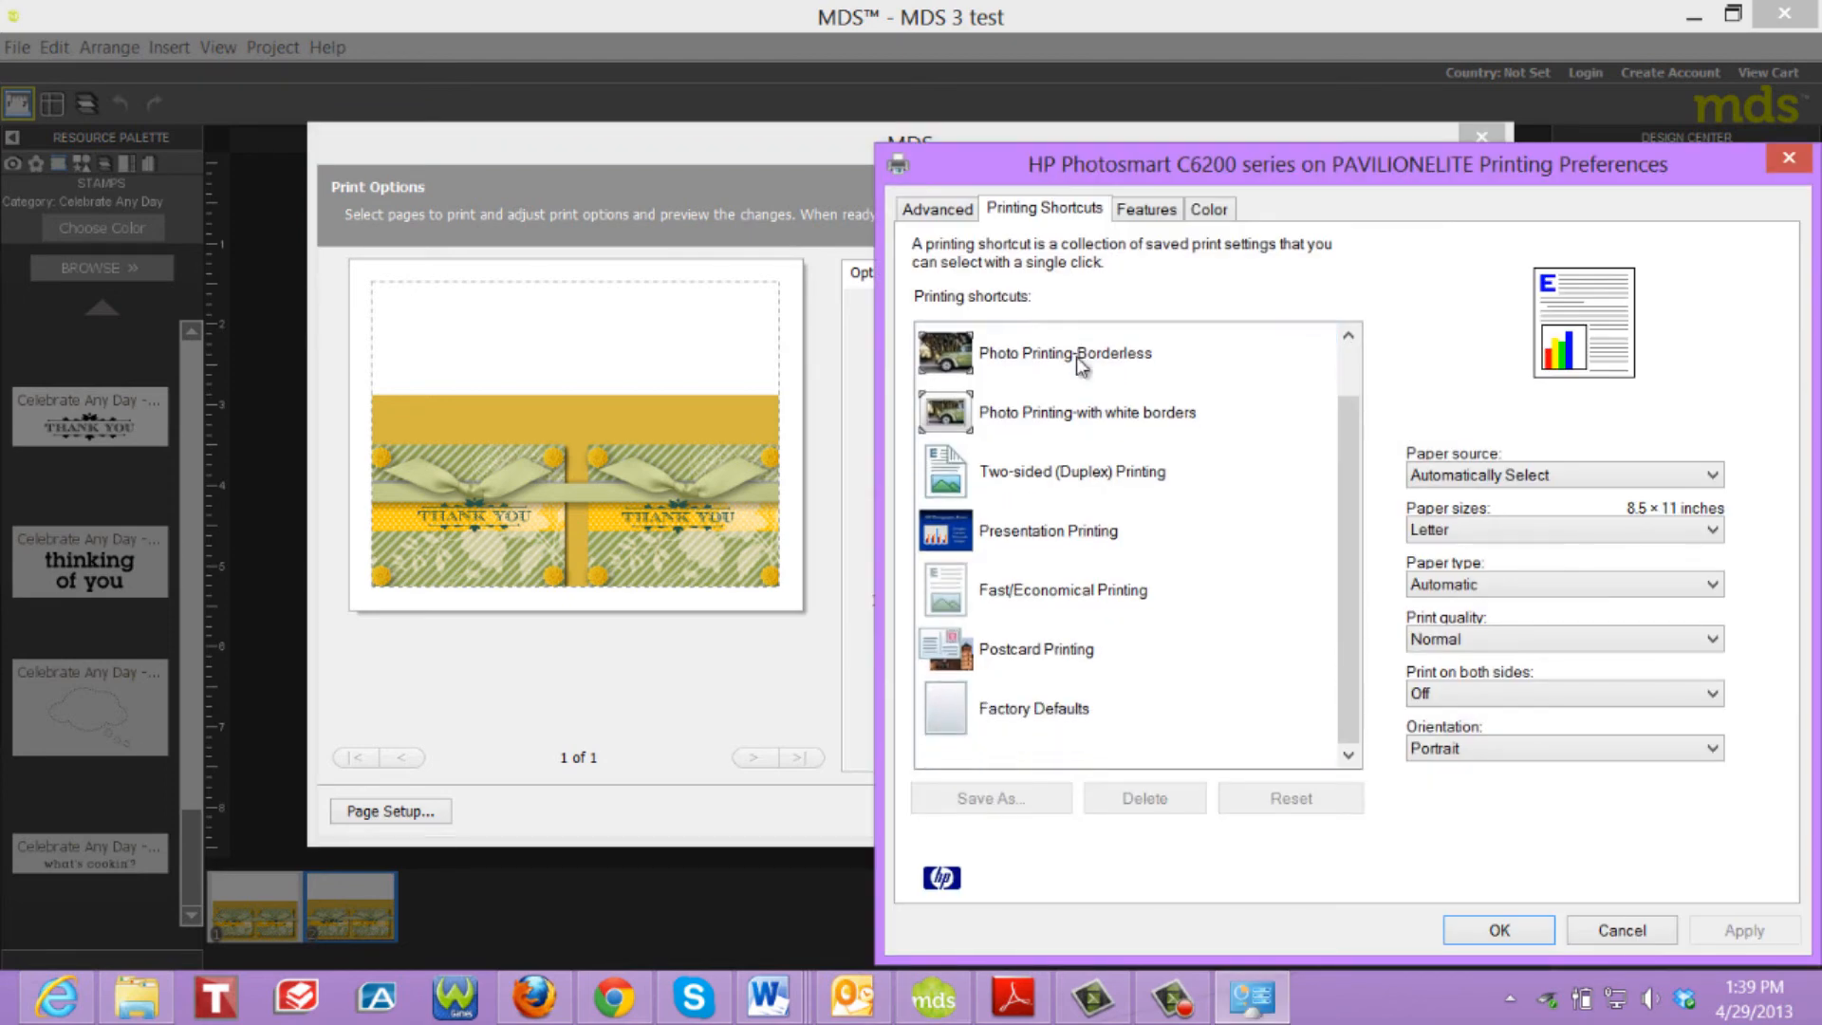
{"action": "scroll", "coordinate": [1076, 356], "scroll_direction": "up", "scroll_amount": 1}
{"action": "left_click", "coordinate": [1076, 356]}
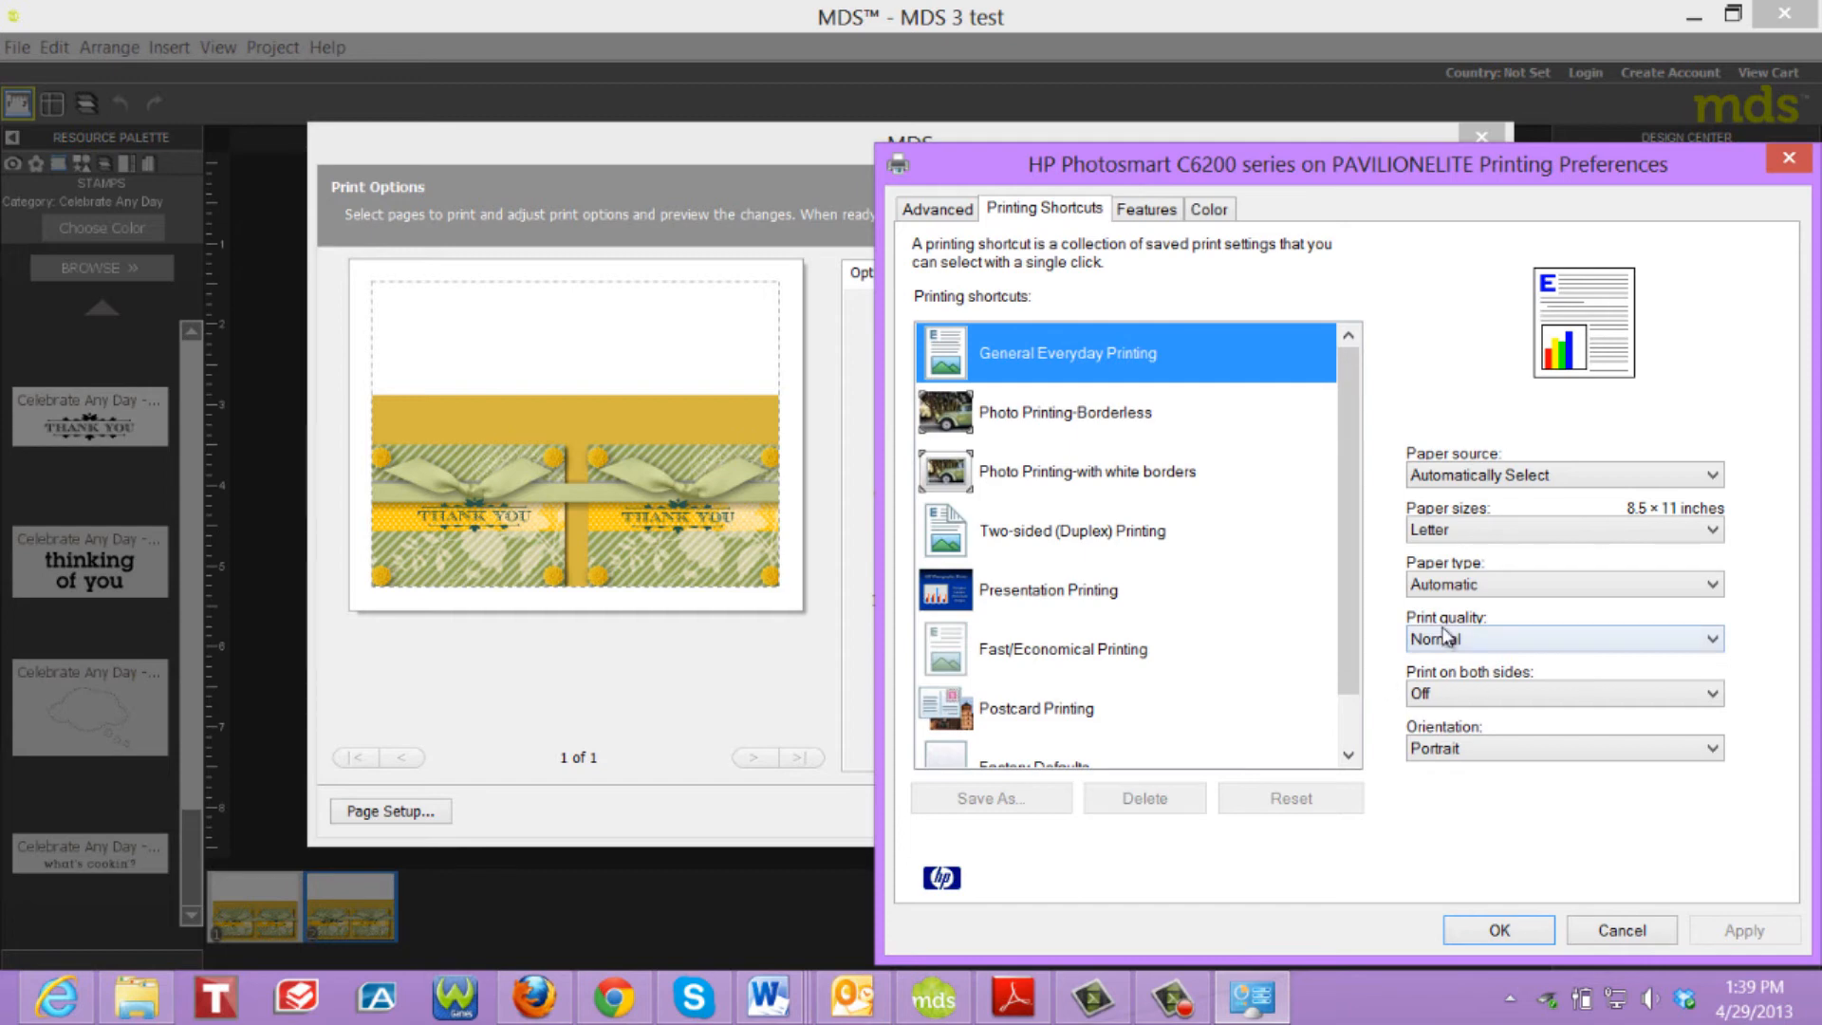
{"action": "left_click", "coordinate": [1498, 934]}
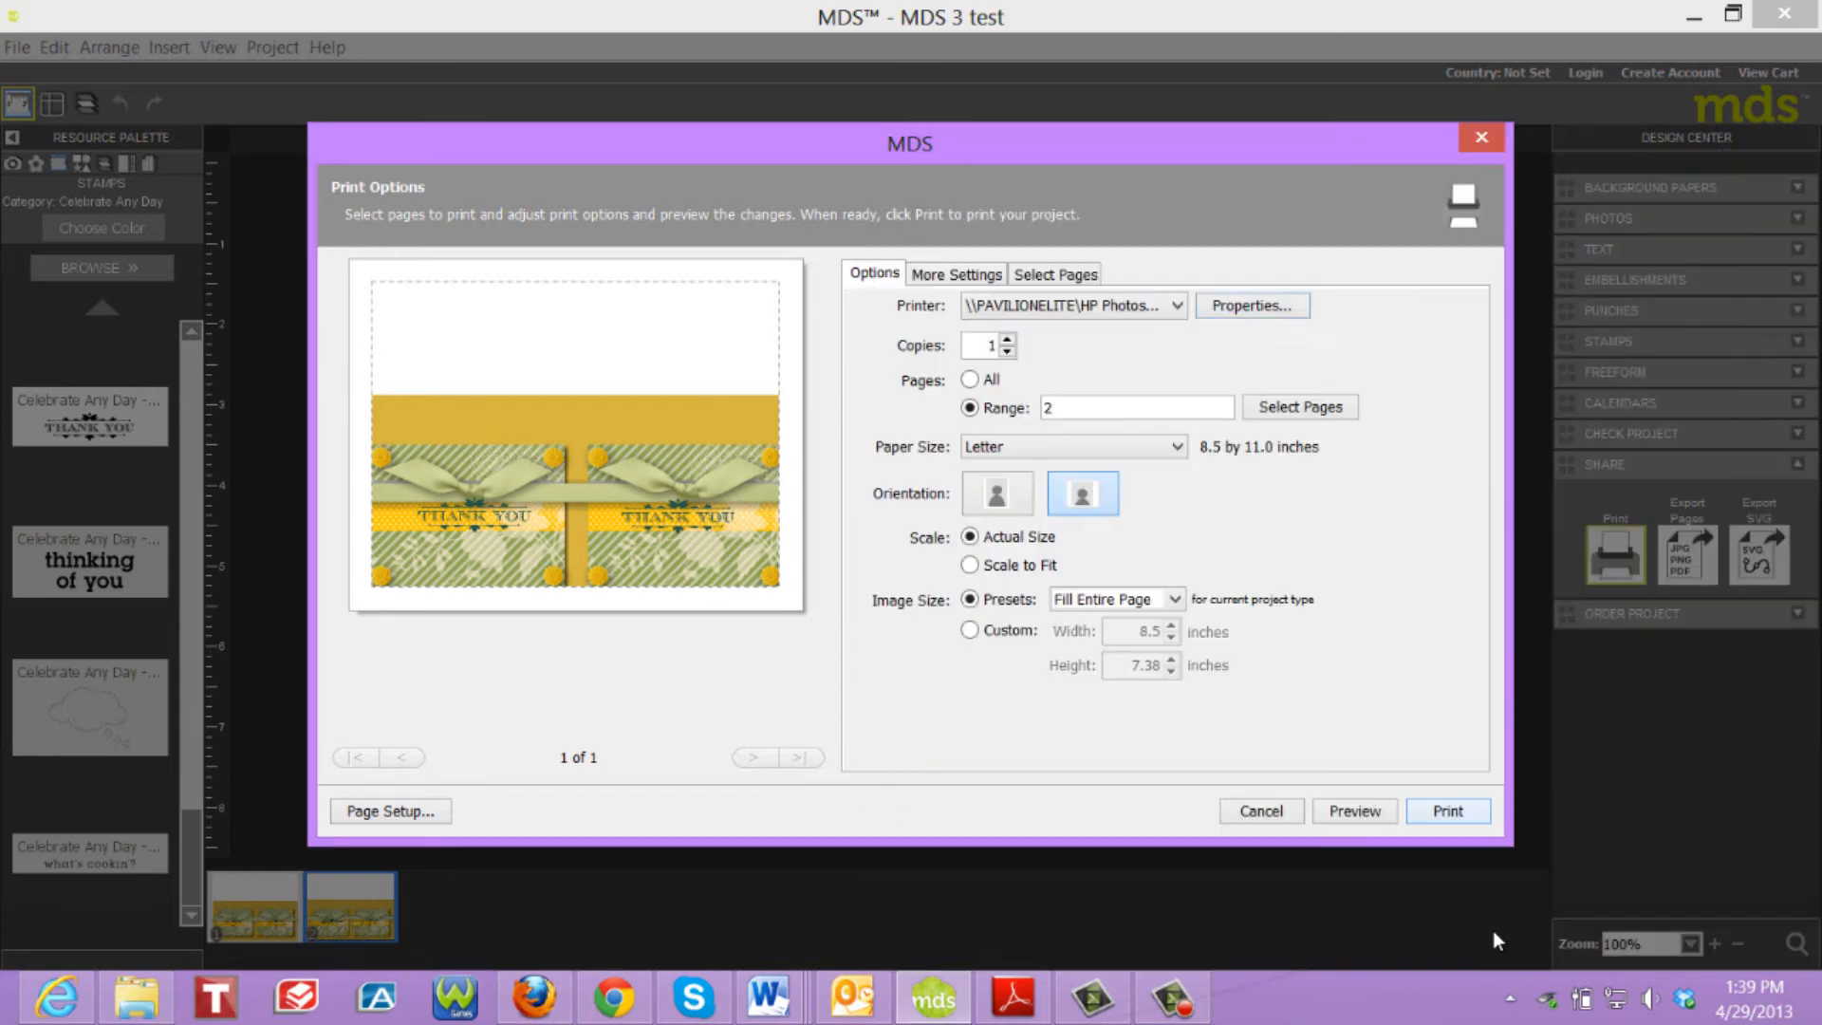
{"action": "left_click", "coordinate": [1448, 811]}
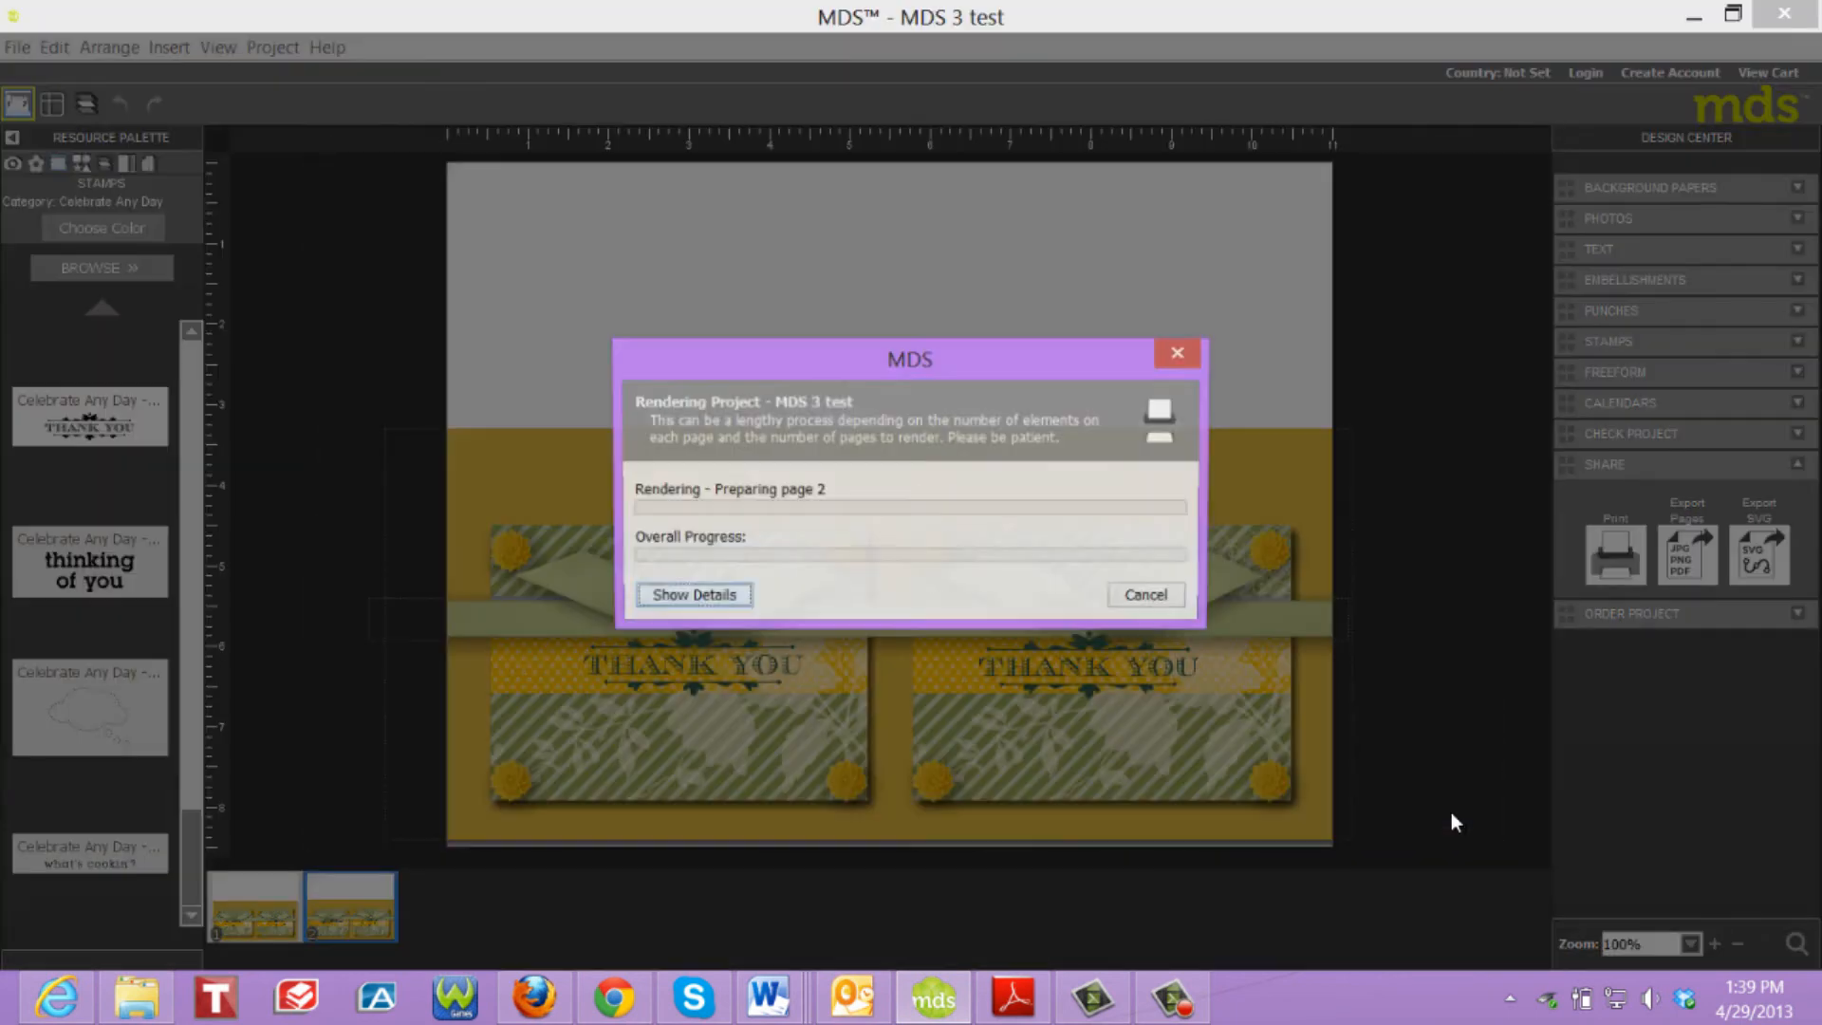